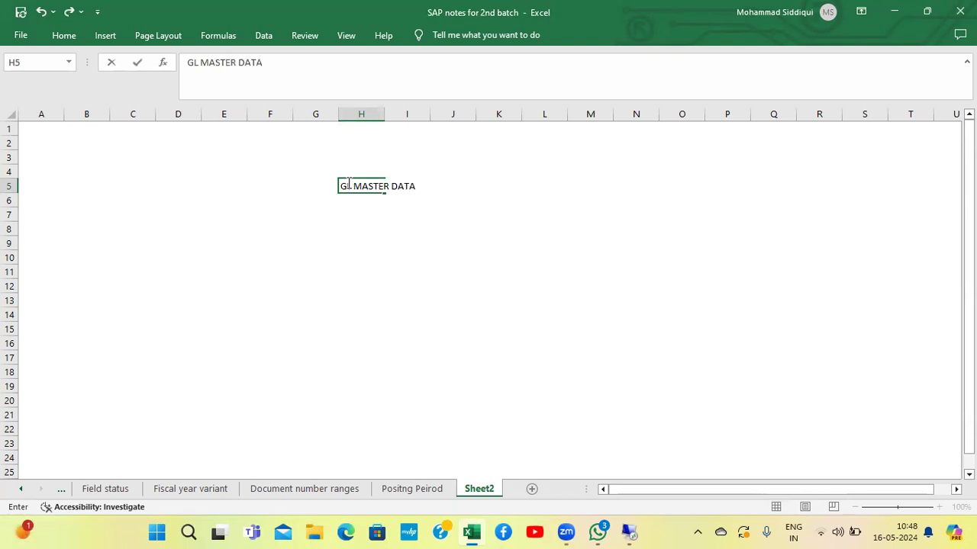
# Finish entering the heading GL MASTER DATA in cell H5 and make it bold
pyautogui.press('Return')
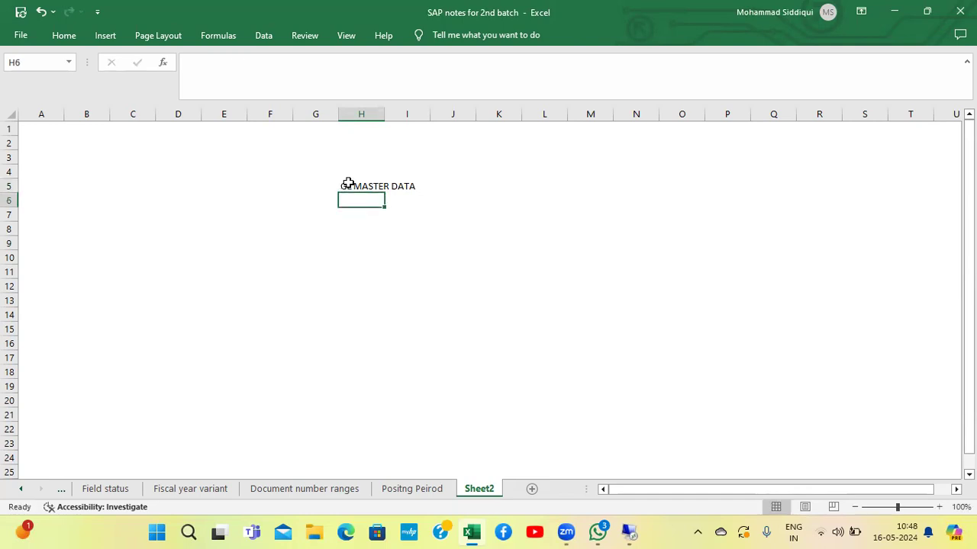
pyautogui.click(348, 183)
pyautogui.hotkey('ctrl', 'b')
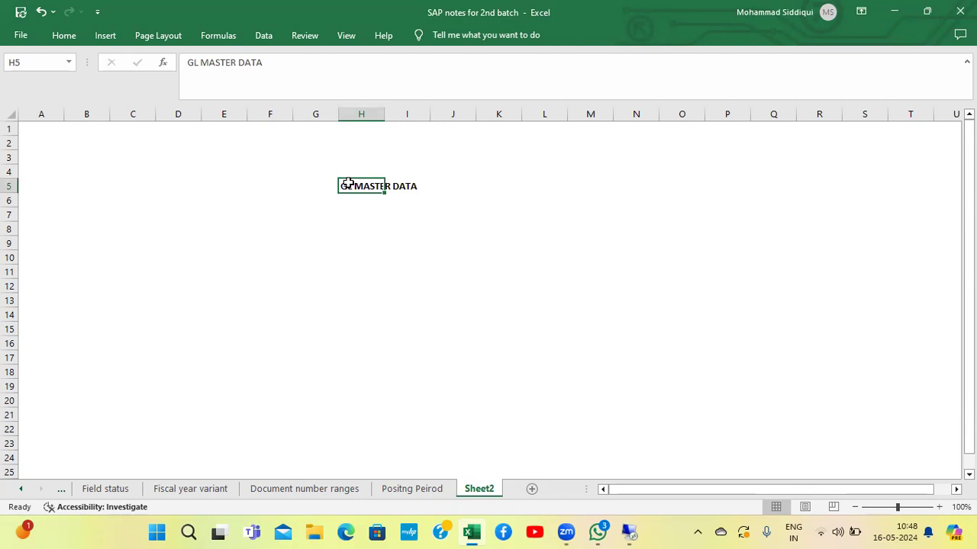
# Enter 1 in cell G7 and the note "GL Master is created with two segments" in H7
pyautogui.press('Down')
pyautogui.press('Down')
pyautogui.press('Down')
pyautogui.press('Left')
pyautogui.press('Up')
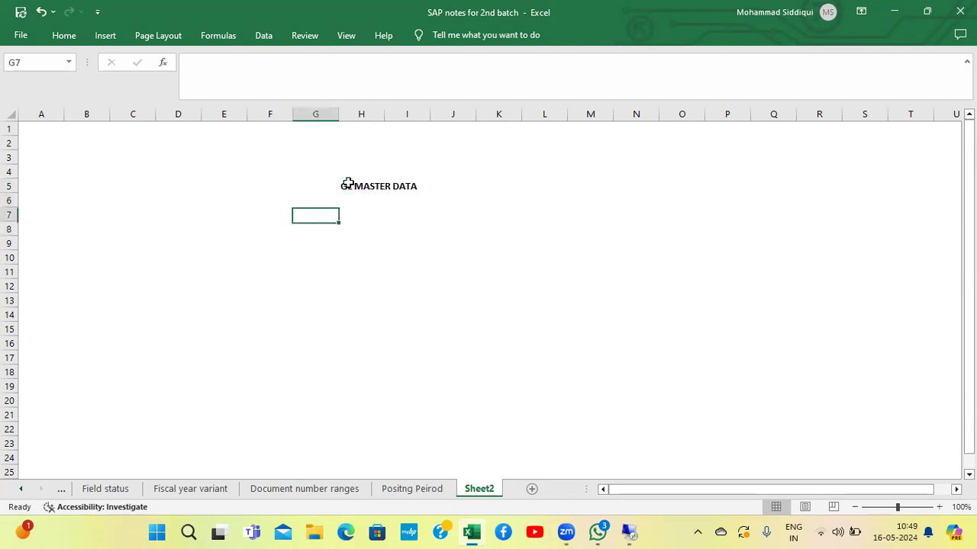
pyautogui.write('1')
pyautogui.press('Tab')
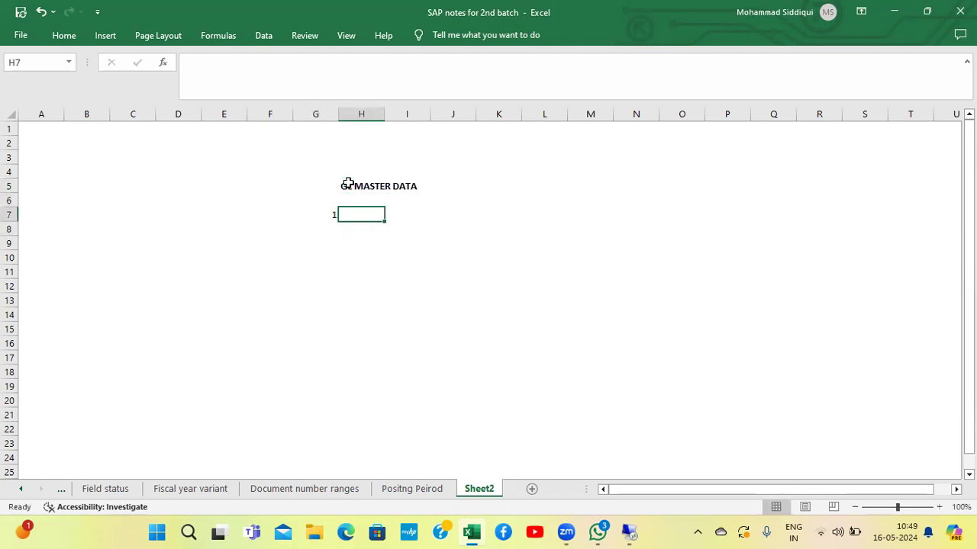
pyautogui.write('T')
pyautogui.press('BackSpace')
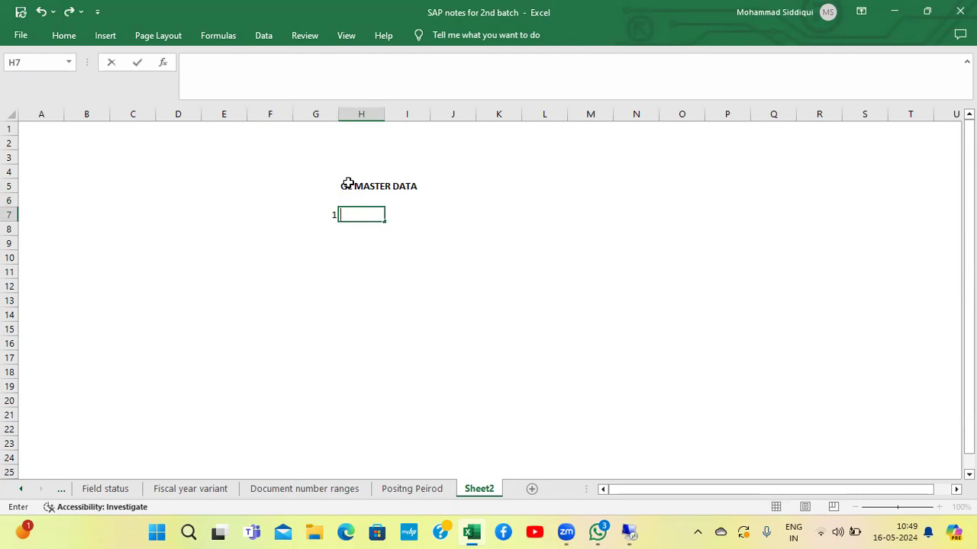
pyautogui.write('GL Master is create')
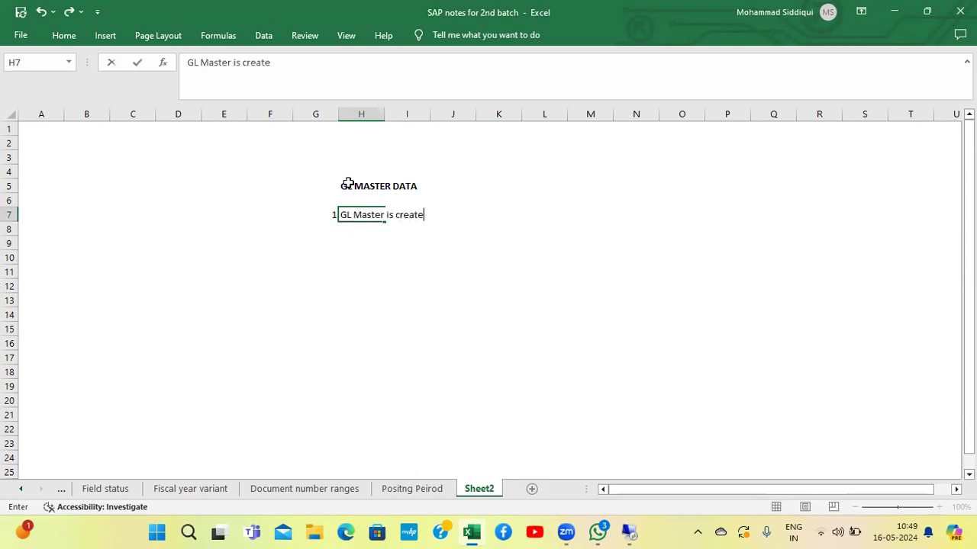
pyautogui.write('d with two s')
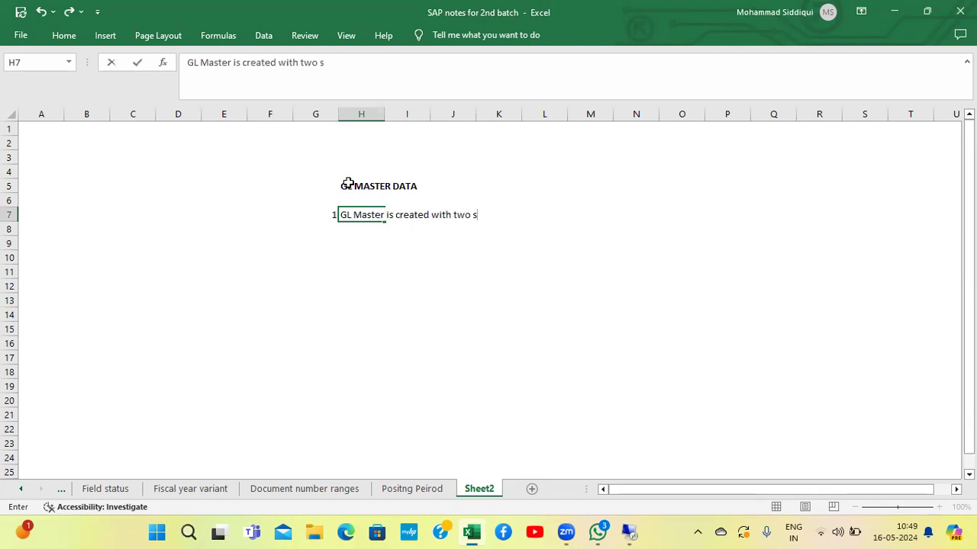
pyautogui.write('egments')
pyautogui.press('Return')
# Enter "Chart of Segment" in cell H9, two rows below the first note
pyautogui.press('Return')
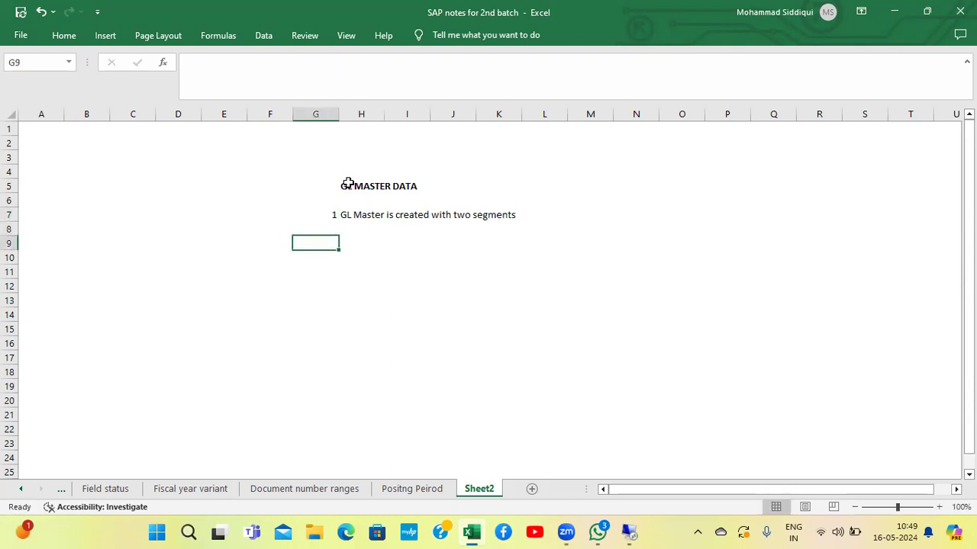
pyautogui.press('Right')
pyautogui.write('Char')
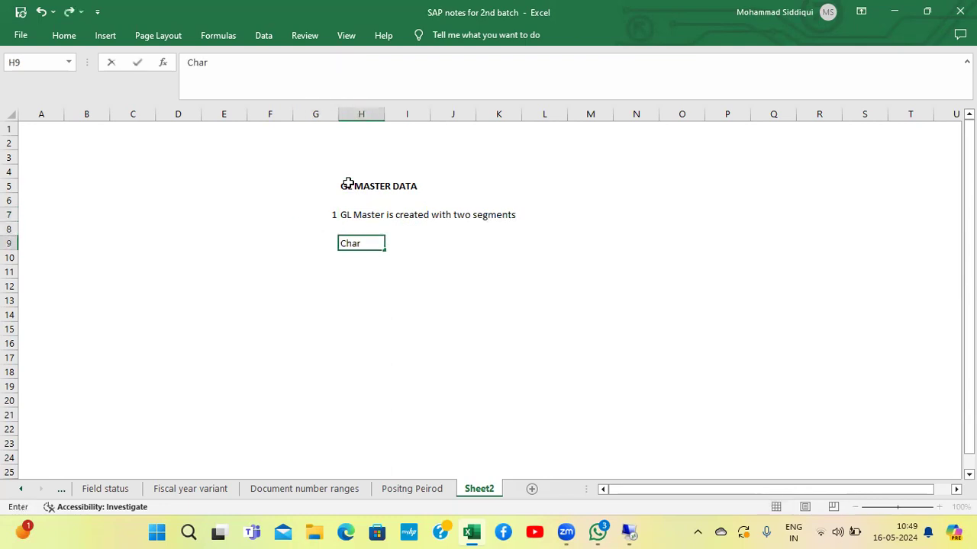
pyautogui.write('t of Segment')
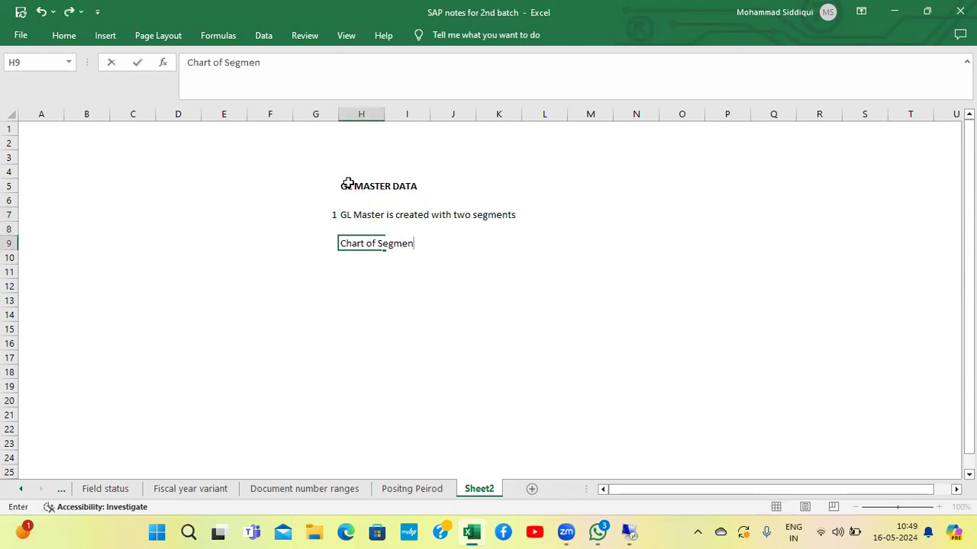
pyautogui.press('Return')
# Enter "Company code Segment" in cell H12, and select cell K9 beside the chart segment entry
pyautogui.press('Return')
pyautogui.press('Return')
pyautogui.write('Com')
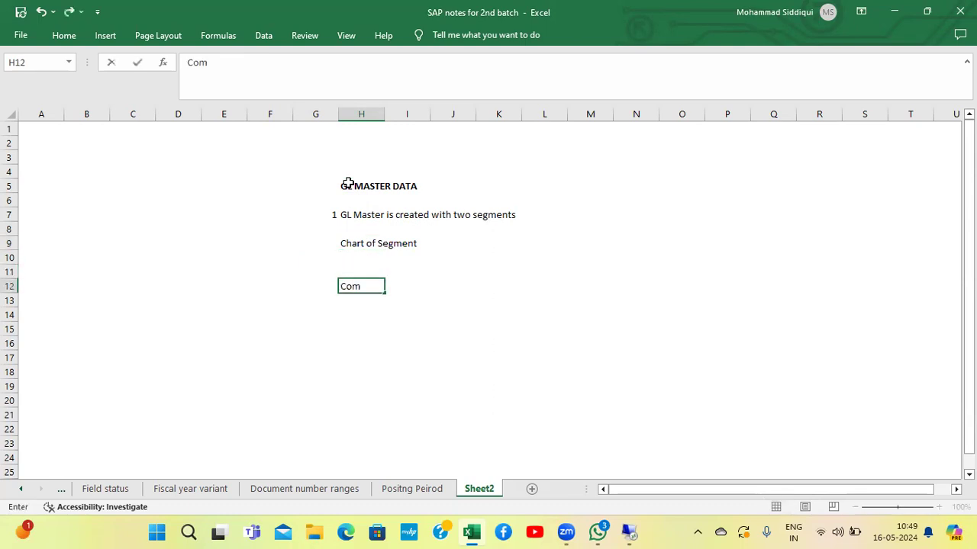
pyautogui.write('pany code S')
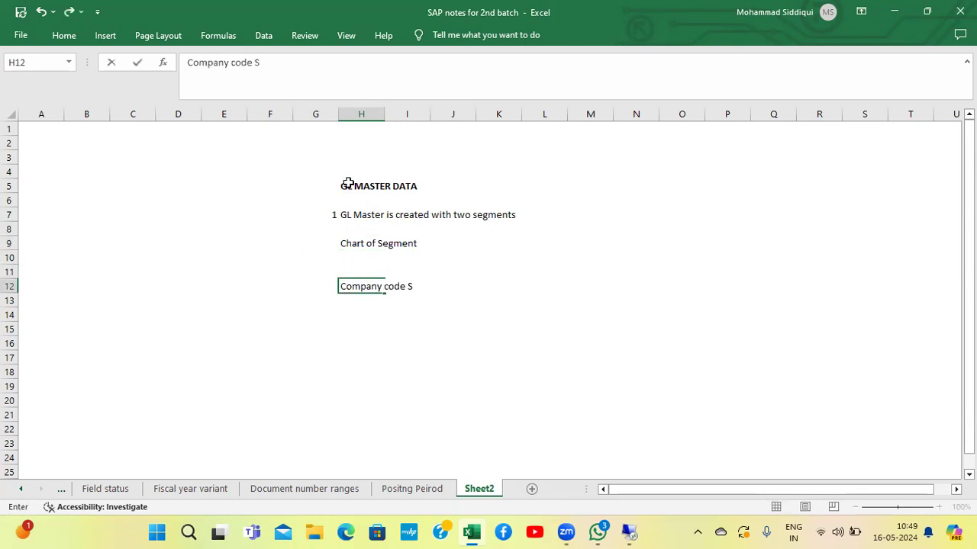
pyautogui.write('egment')
pyautogui.press('Return')
pyautogui.press('Up')
pyautogui.press('Up')
pyautogui.press('Up')
pyautogui.press('Up')
pyautogui.press('Right')
pyautogui.press('Right')
pyautogui.press('Right')
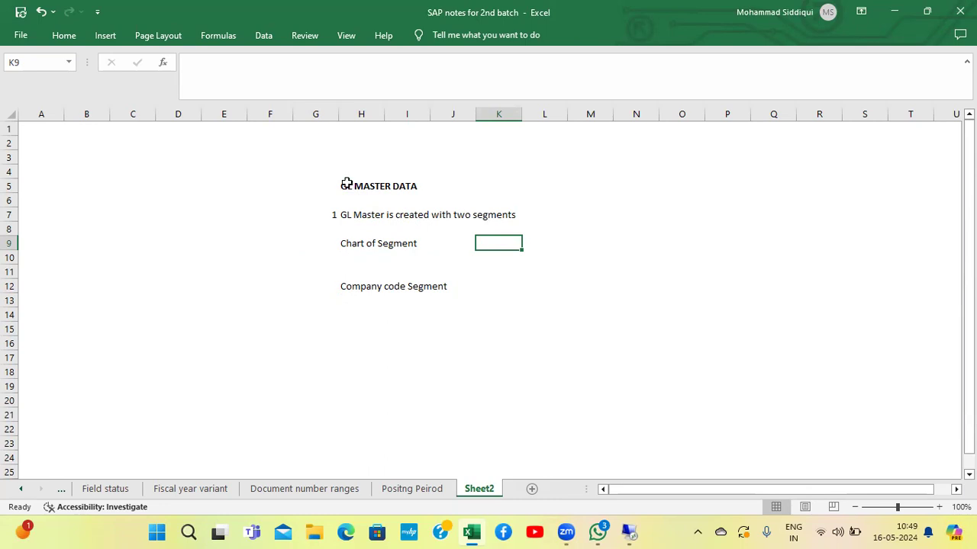
# Switch to the SAP remote session and open transaction FS00 for central G/L account maintenance
pyautogui.click(625, 531)
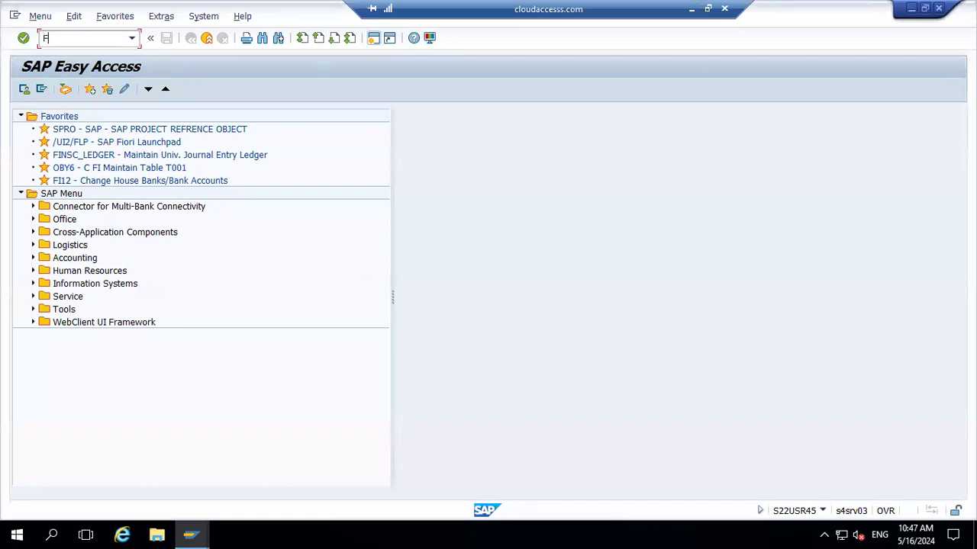
pyautogui.write('FS00')
pyautogui.press('Return')
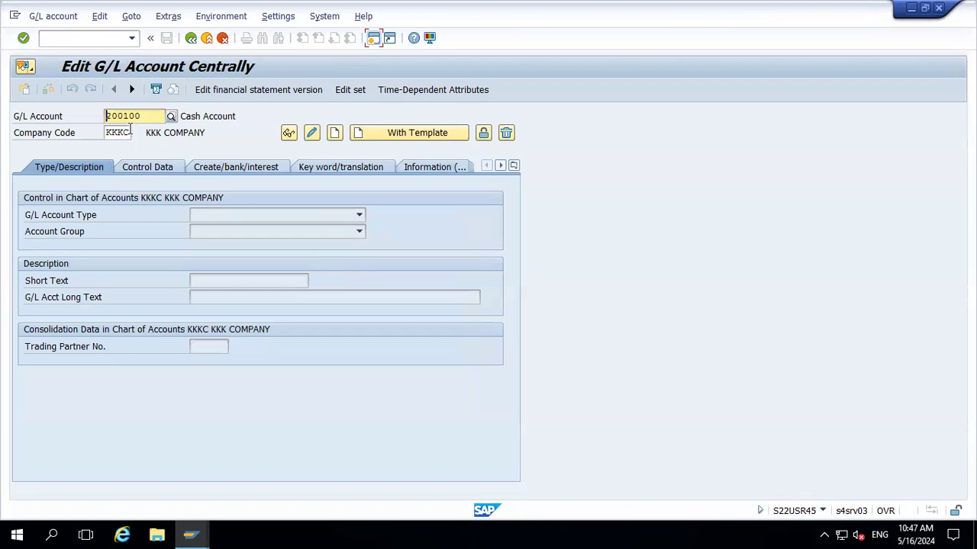
# Set the company code to TA40 for the G/L account
pyautogui.click(130, 132)
pyautogui.press('BackSpace')
pyautogui.press('BackSpace')
pyautogui.press('BackSpace')
pyautogui.press('BackSpace')
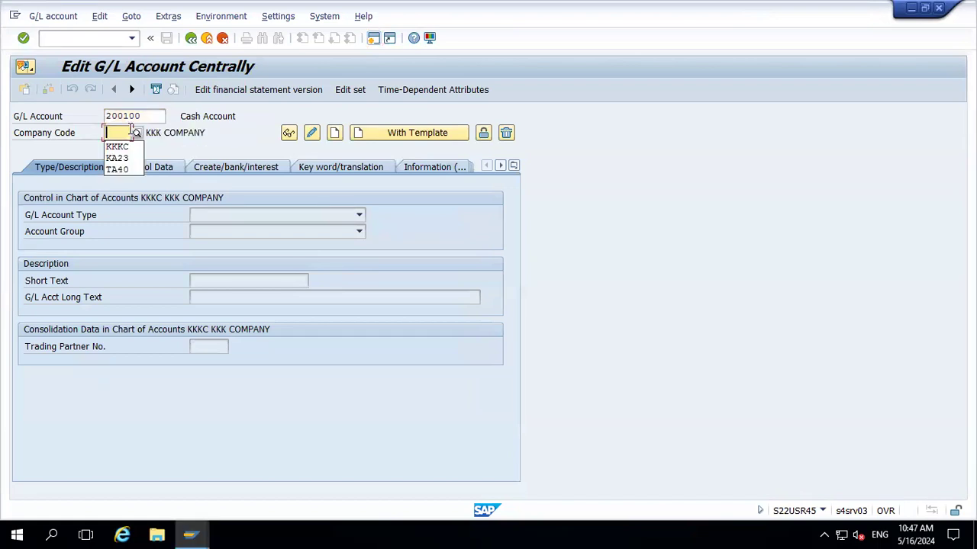
pyautogui.press('Down')
pyautogui.press('Down')
pyautogui.press('Down')
pyautogui.press('Return')
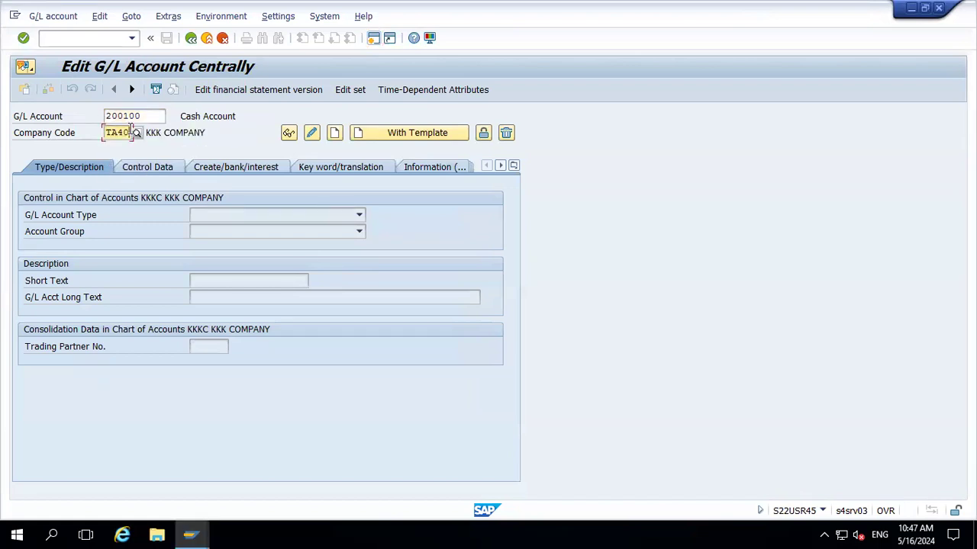
# Set the G/L account to 100000 and display its master data
pyautogui.click(150, 114)
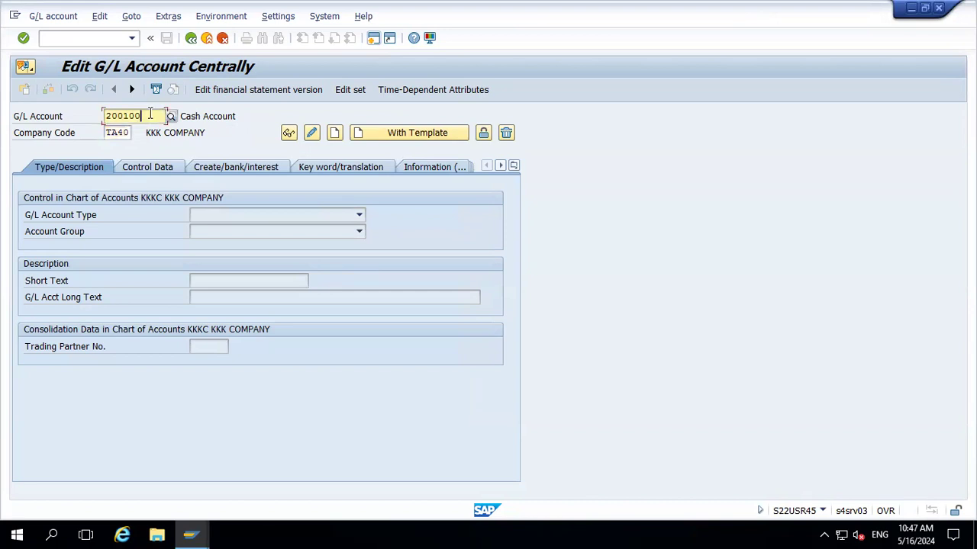
pyautogui.press('BackSpace')
pyautogui.press('BackSpace')
pyautogui.press('BackSpace')
pyautogui.press('BackSpace')
pyautogui.press('BackSpace')
pyautogui.press('BackSpace')
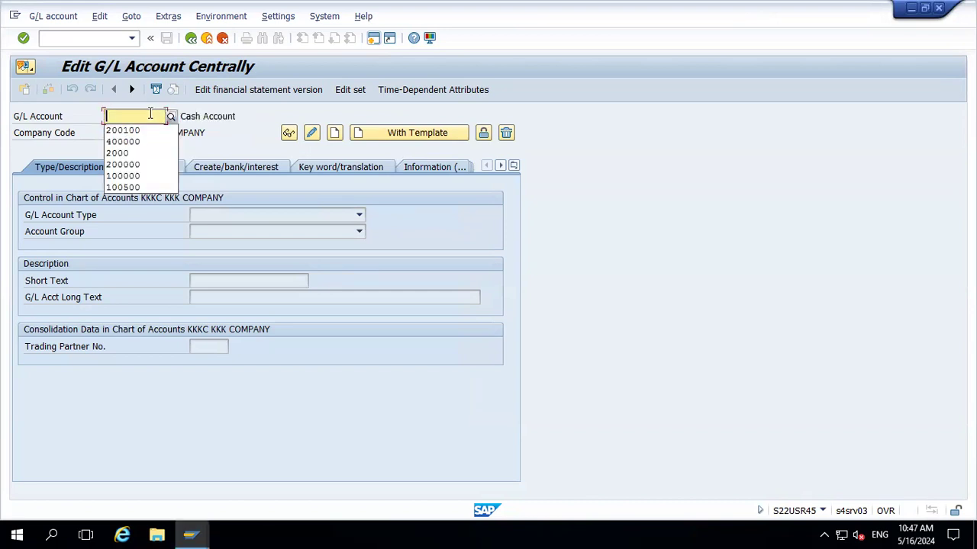
pyautogui.press('Down')
pyautogui.press('Down')
pyautogui.press('Down')
pyautogui.press('Down')
pyautogui.press('Down')
pyautogui.press('Return')
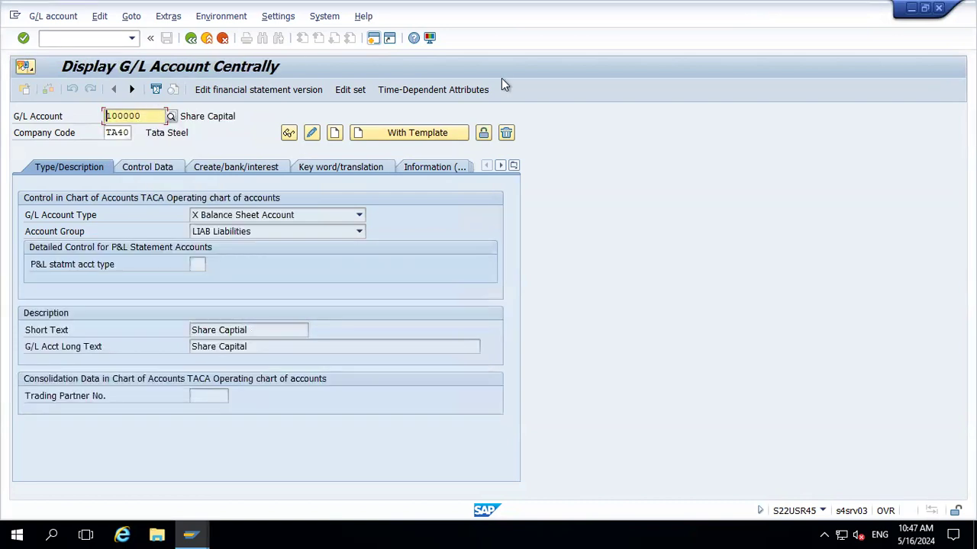
# Review the share capital account's control, bank and interest, keyword and chart-of-accounts information, and return to its type and description
pyautogui.click(147, 168)
pyautogui.click(214, 172)
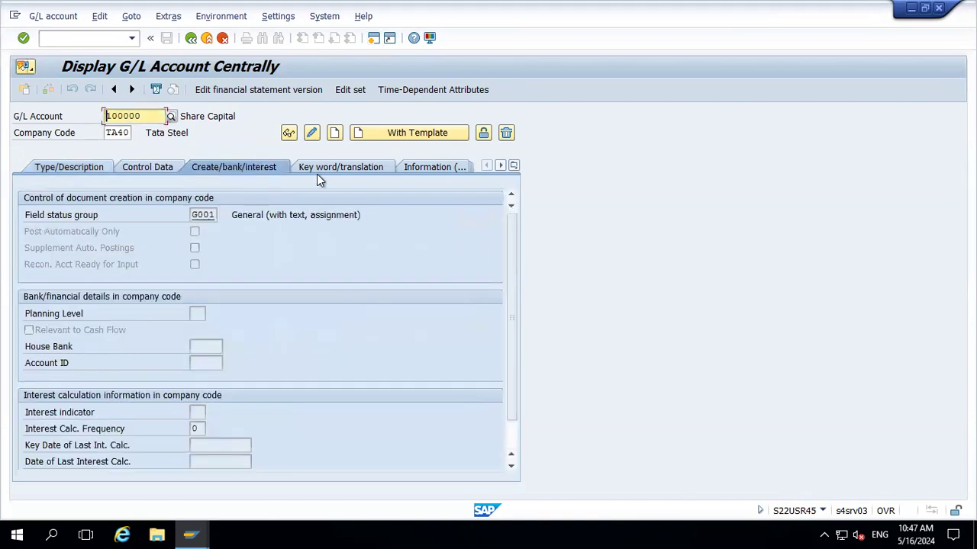
pyautogui.click(320, 170)
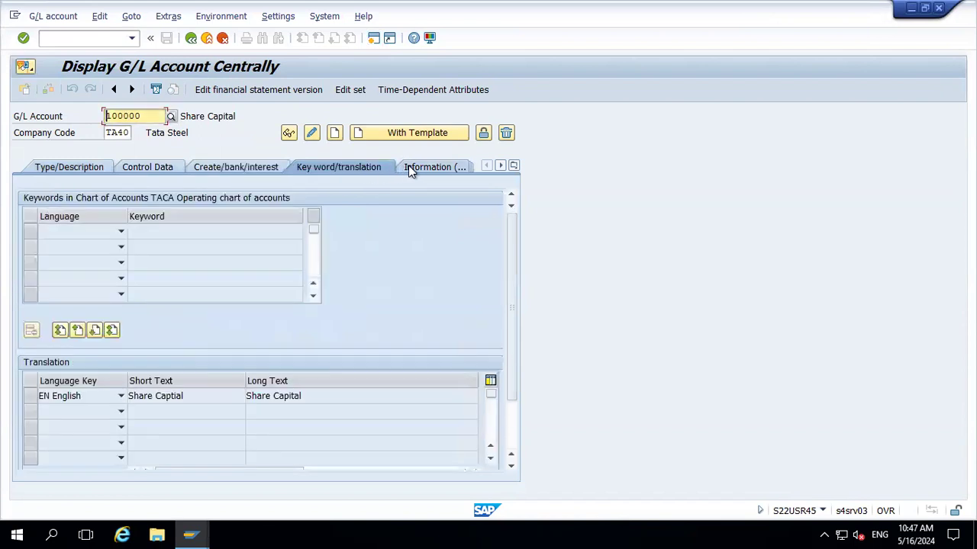
pyautogui.click(409, 168)
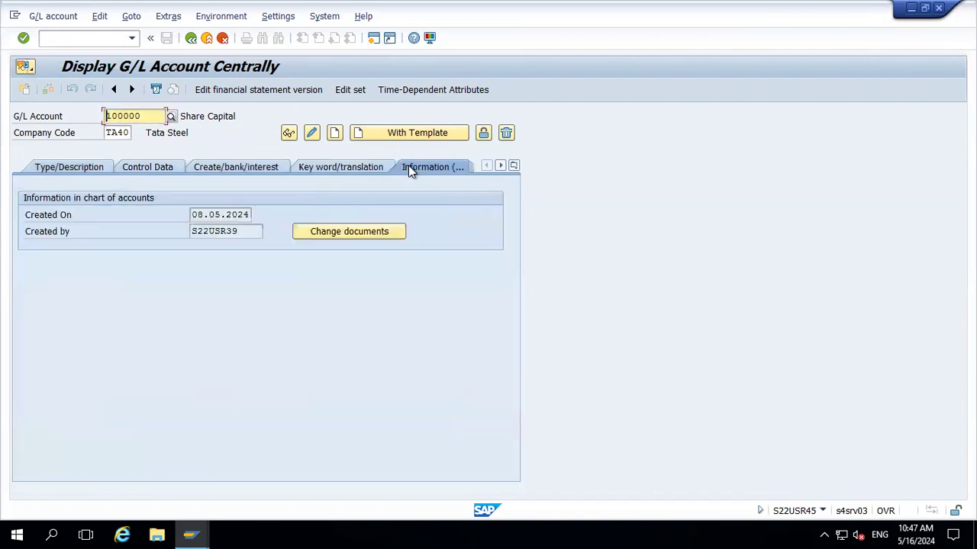
pyautogui.click(515, 166)
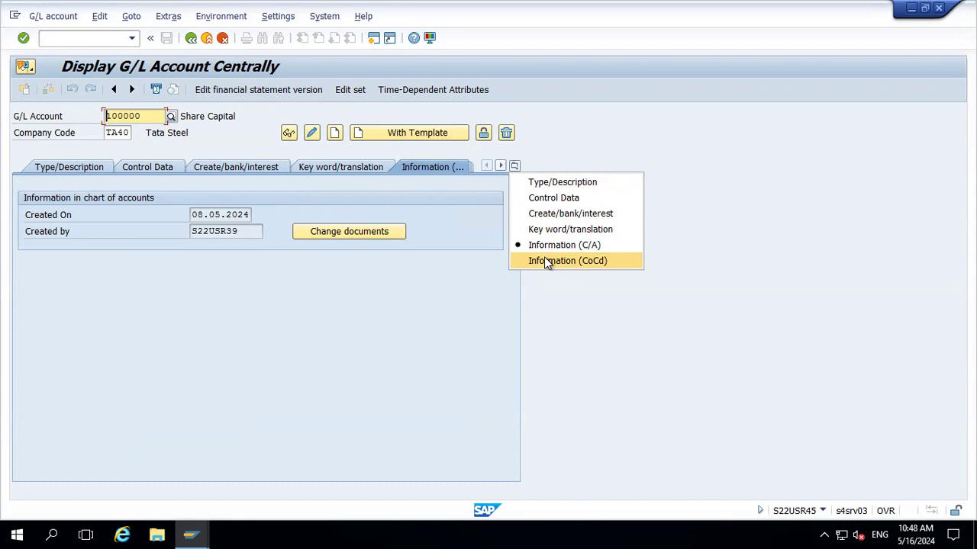
pyautogui.click(567, 183)
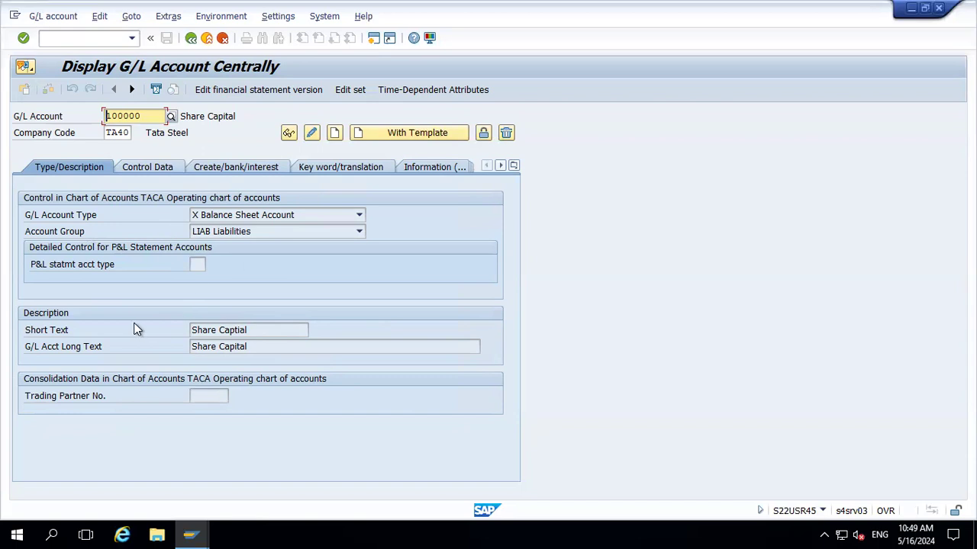
# Compare the account's type and description at chart-of-accounts level with its company-code control data and document creation settings
pyautogui.click(151, 168)
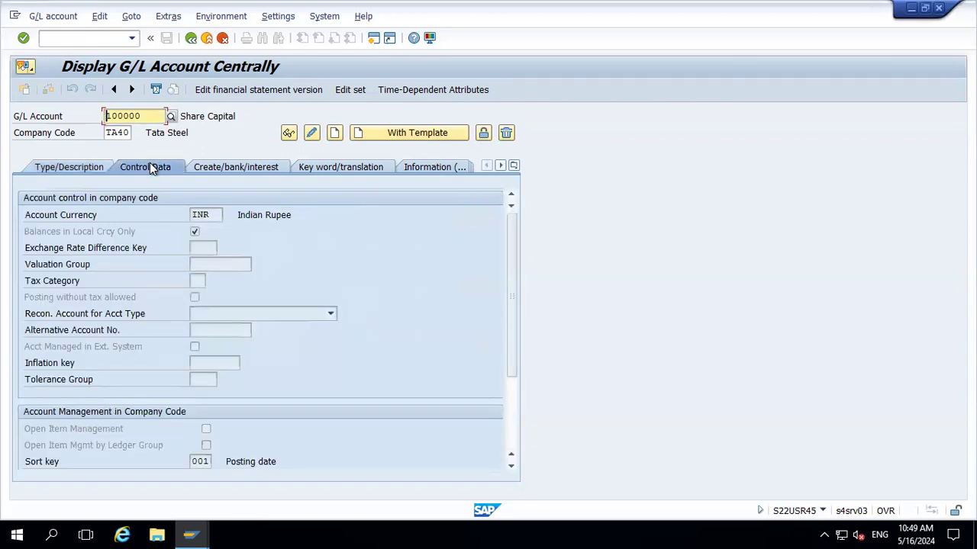
pyautogui.click(215, 167)
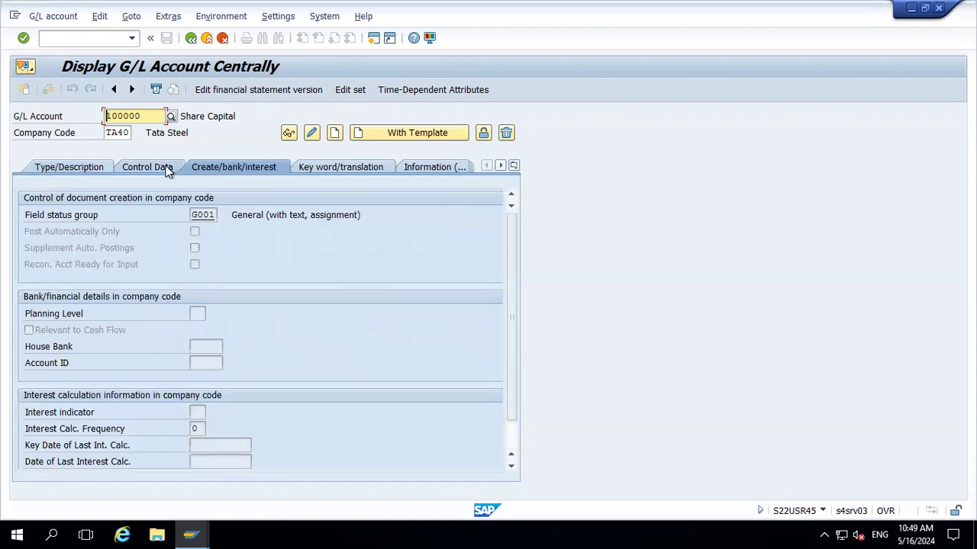
pyautogui.click(167, 167)
pyautogui.click(205, 169)
pyautogui.click(161, 170)
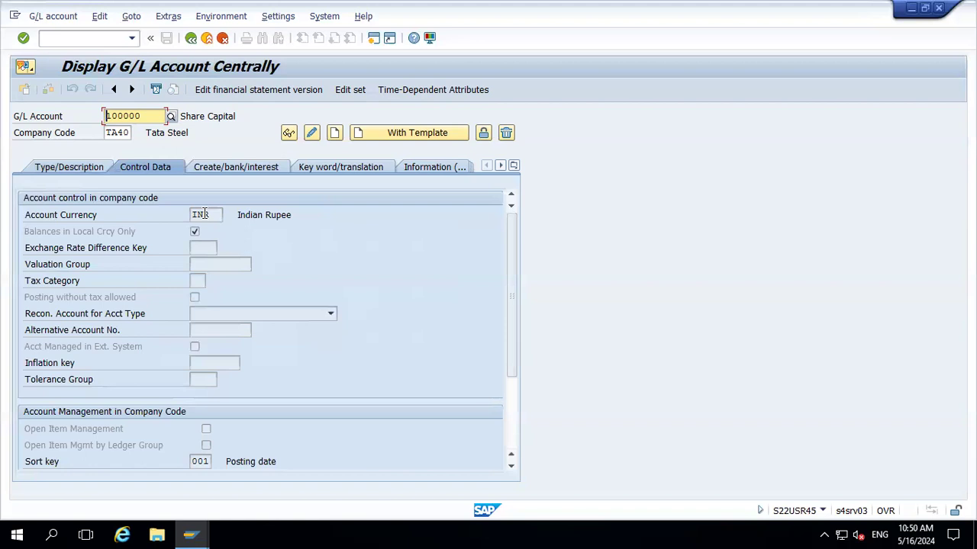
pyautogui.click(67, 172)
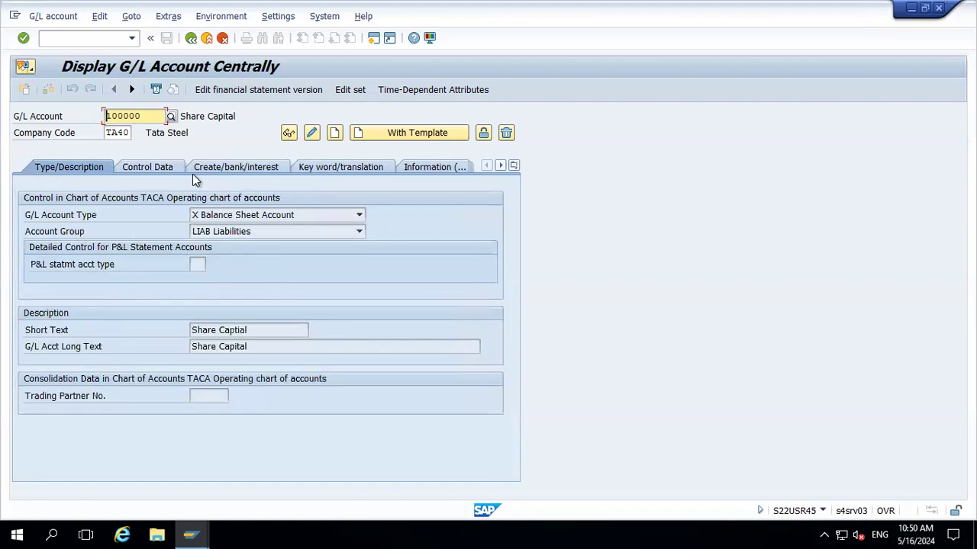
pyautogui.click(170, 168)
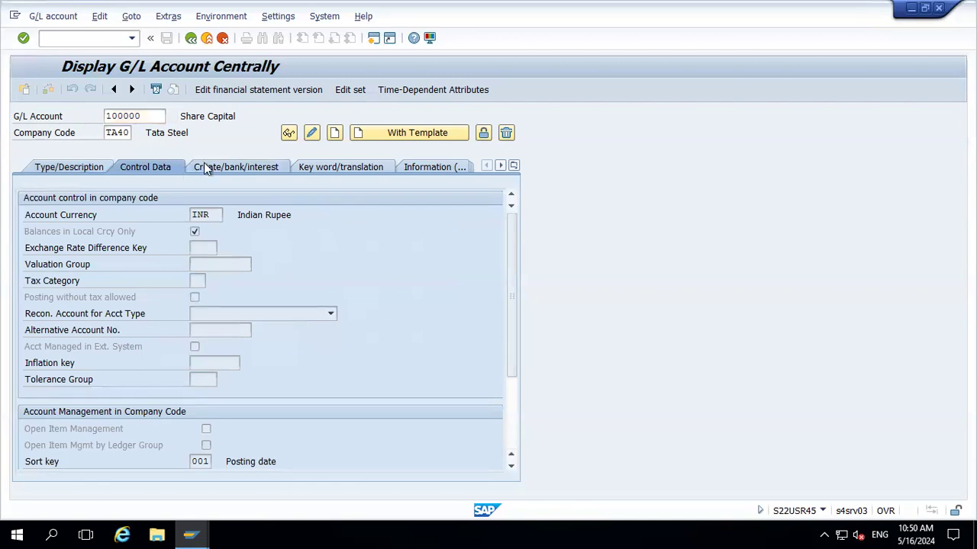
pyautogui.click(204, 166)
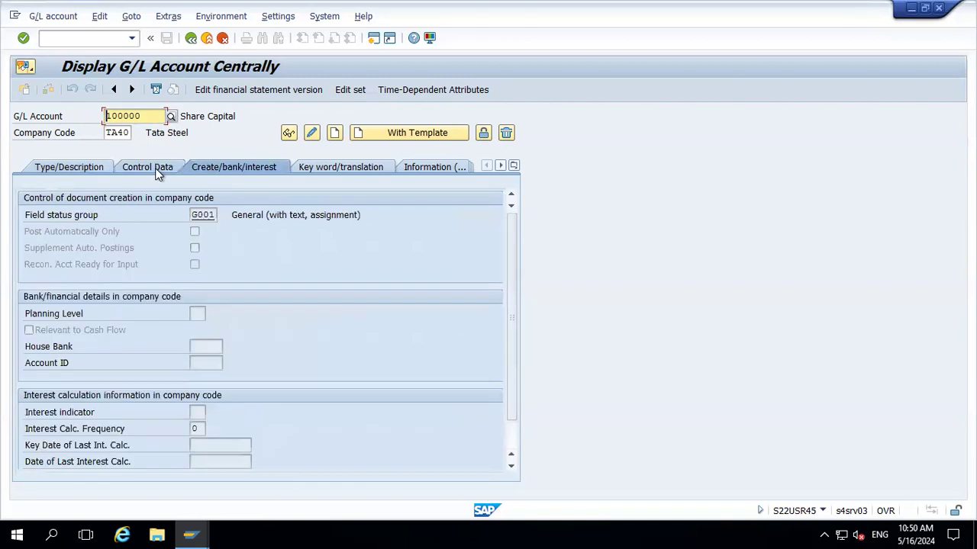
pyautogui.click(128, 170)
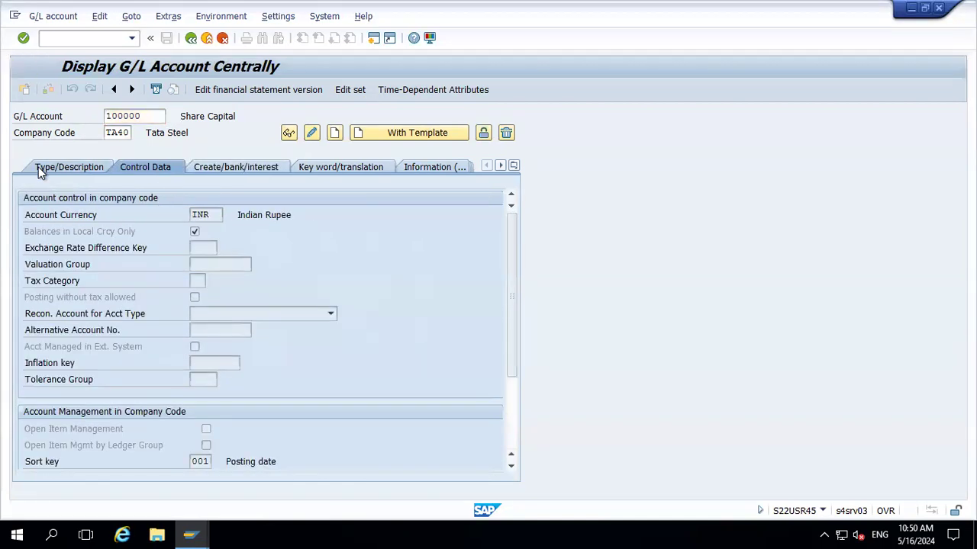
pyautogui.click(42, 168)
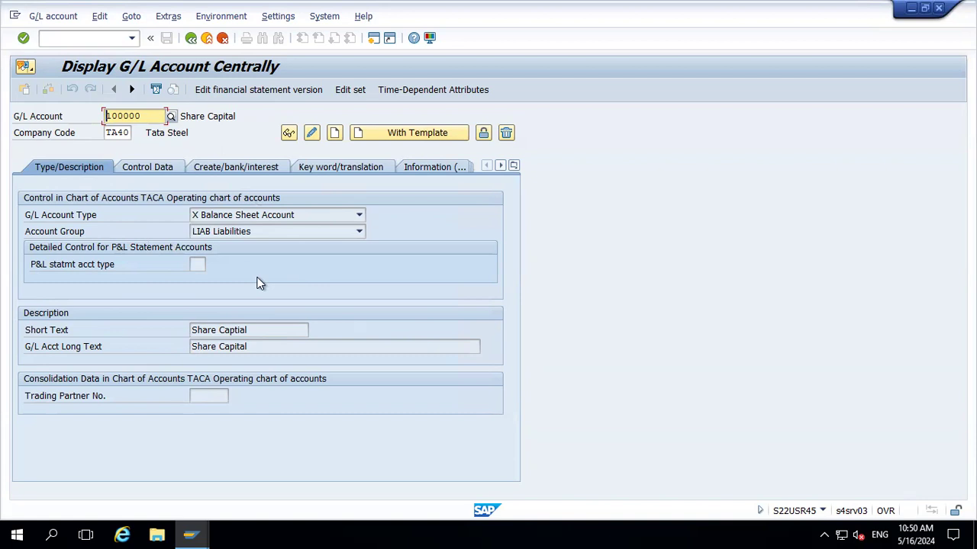
# Minimize the SAP remote session and return to the Excel notes on GL master data
pyautogui.moveTo(574, 8)
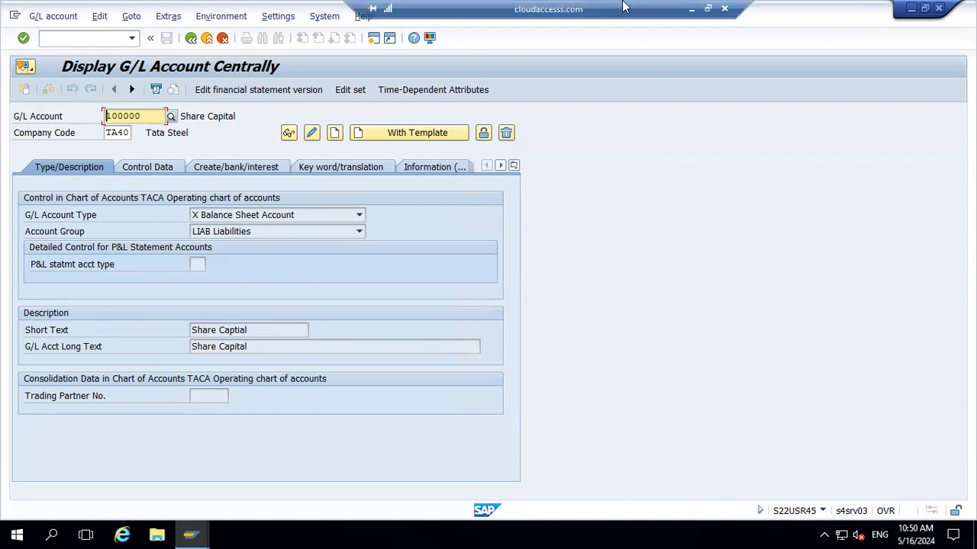
pyautogui.click(695, 9)
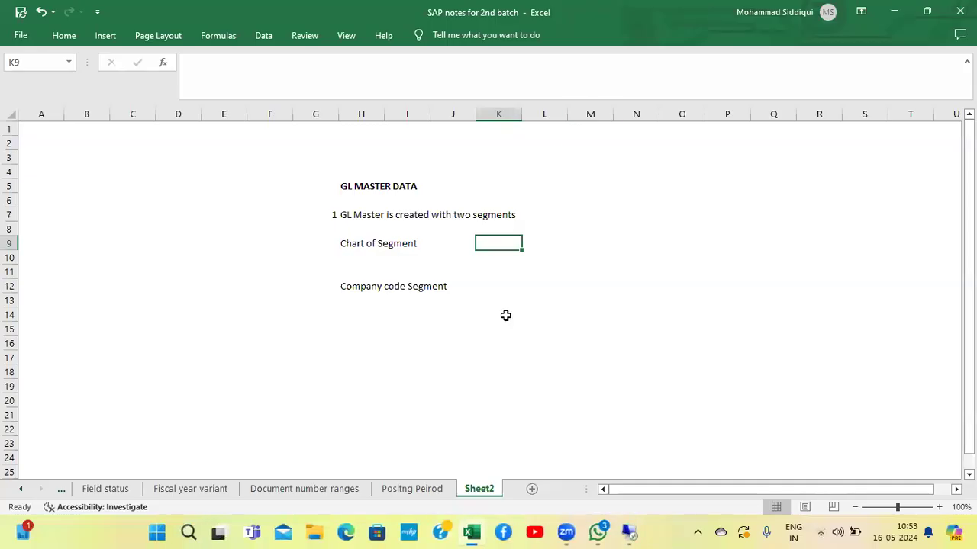
# Enter the note "The data we define for GL account in the chart of account segment is same for all GL account" in K9
pyautogui.write('The data')
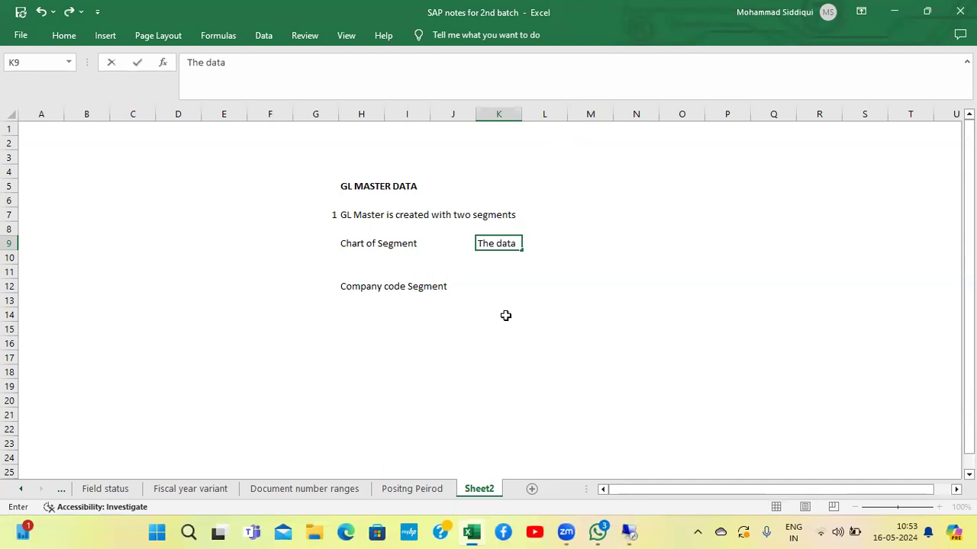
pyautogui.write(' we define')
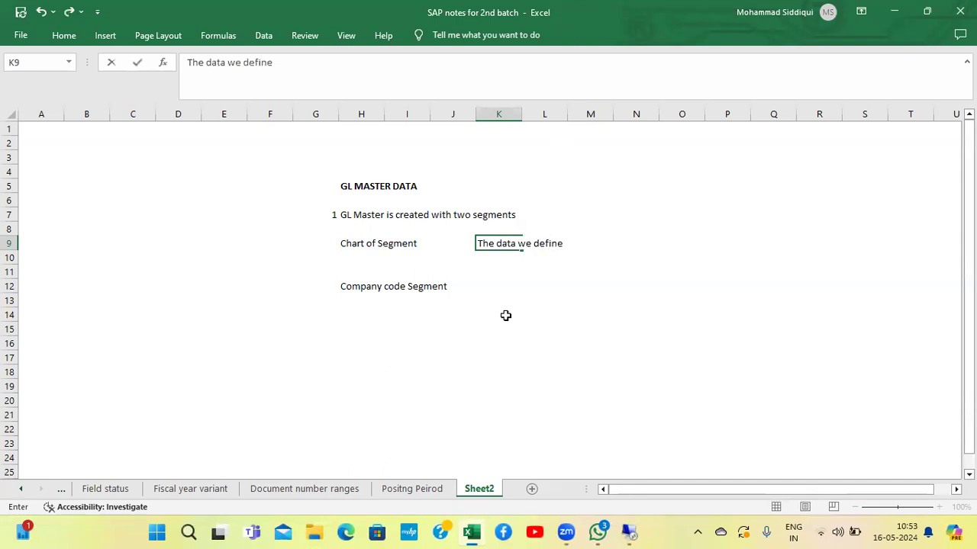
pyautogui.write(' for GL account in the chart')
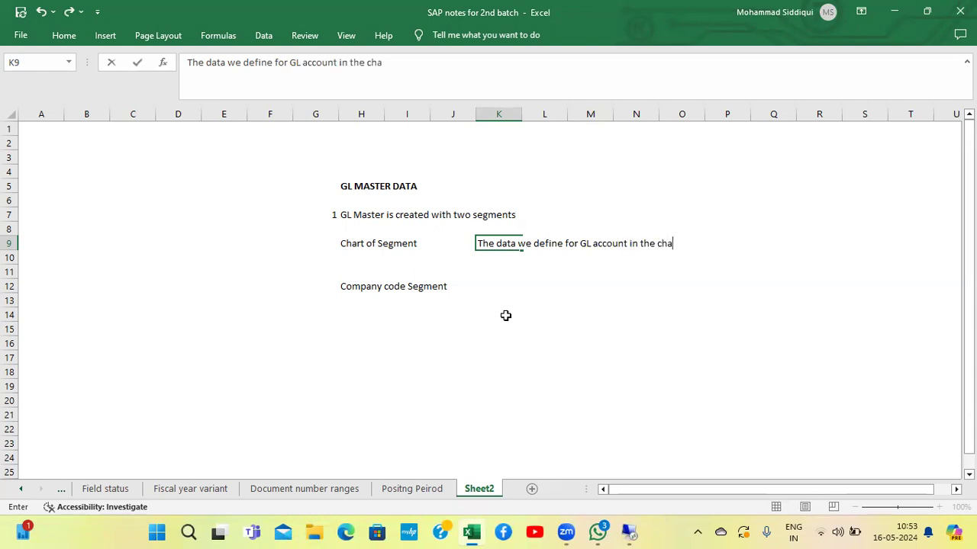
pyautogui.write(' of account segment ')
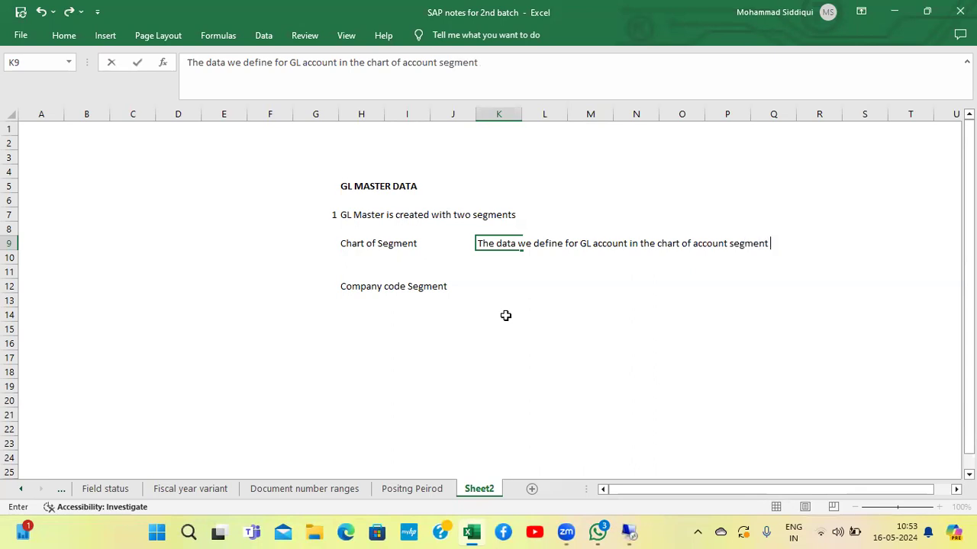
pyautogui.write('is same for all GL ac')
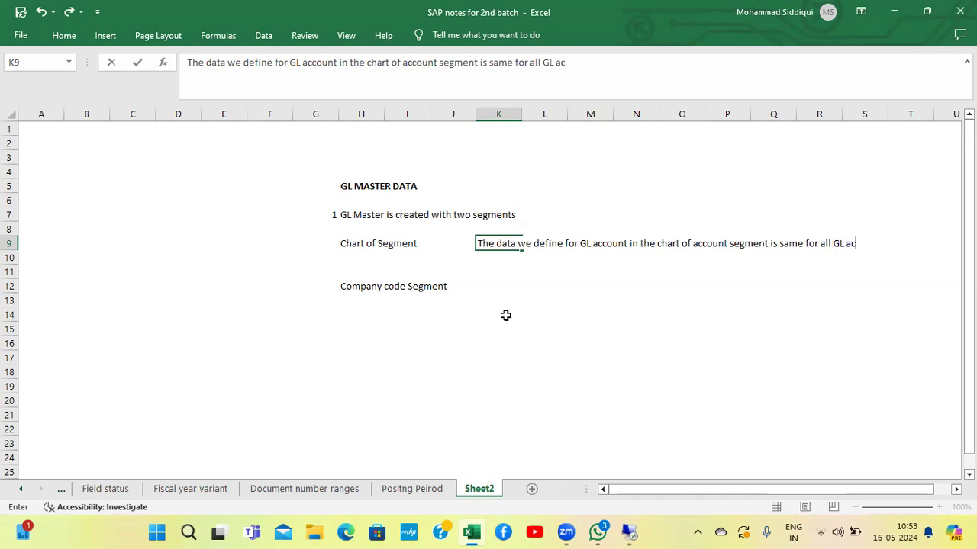
pyautogui.write('count')
pyautogui.press('Return')
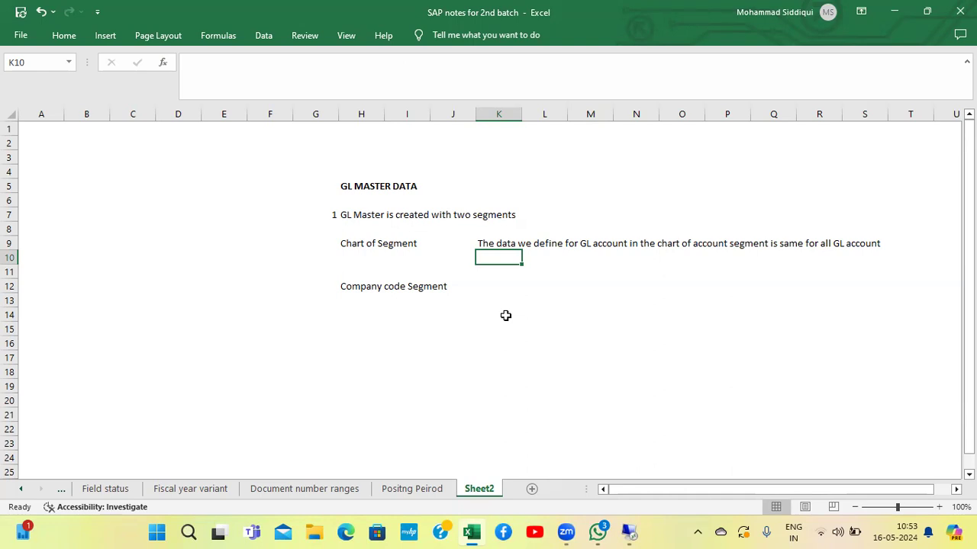
# Insert three blank rows at row 10, between the Chart of Segment and Company code Segment entries
pyautogui.hotkey('alt', 'i')
pyautogui.press('r')
pyautogui.hotkey('alt', 'i')
pyautogui.press('r')
pyautogui.hotkey('alt', 'i')
pyautogui.press('r')
# Enter the heading "com code" in cell L11, below the chart of account note
pyautogui.press('Down')
pyautogui.press('Down')
pyautogui.press('Up')
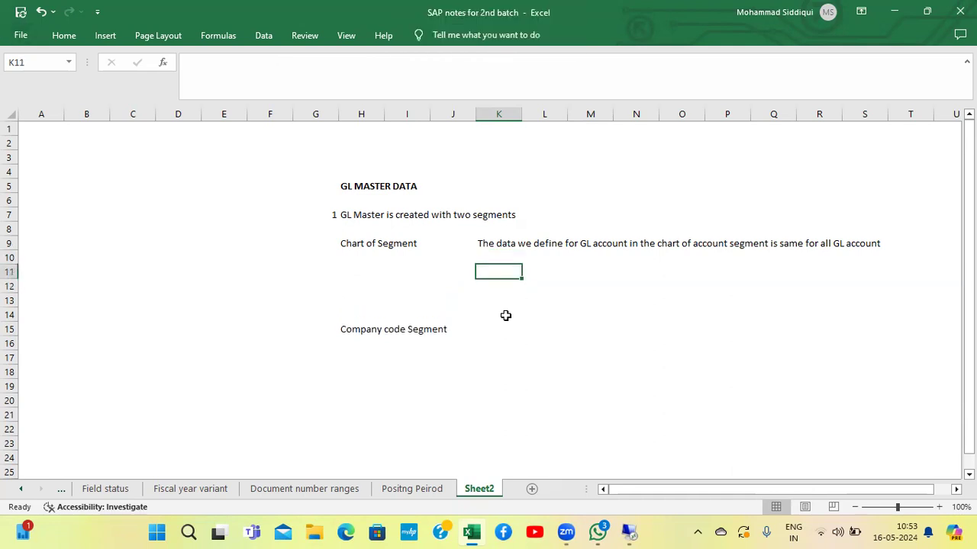
pyautogui.press('Right')
pyautogui.press('Right')
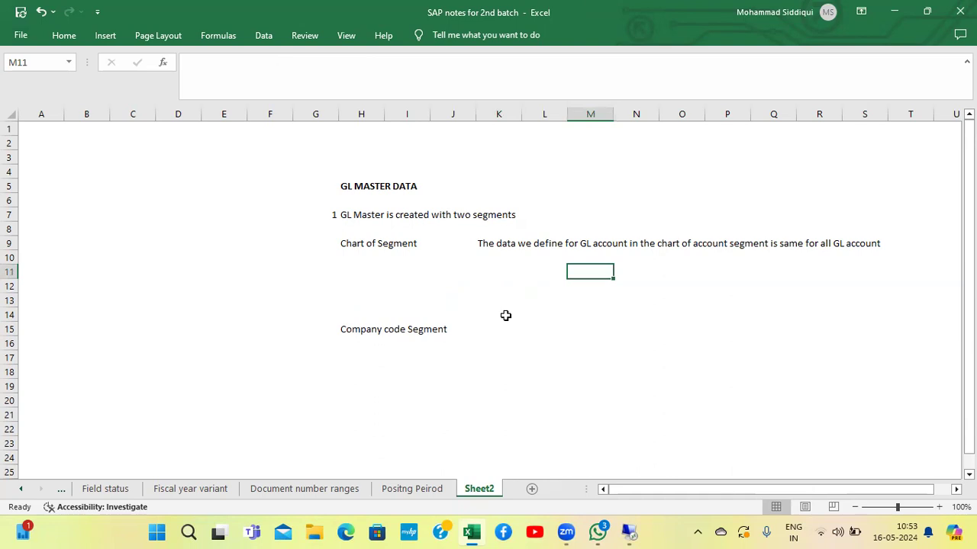
pyautogui.press('Left')
pyautogui.write('com ')
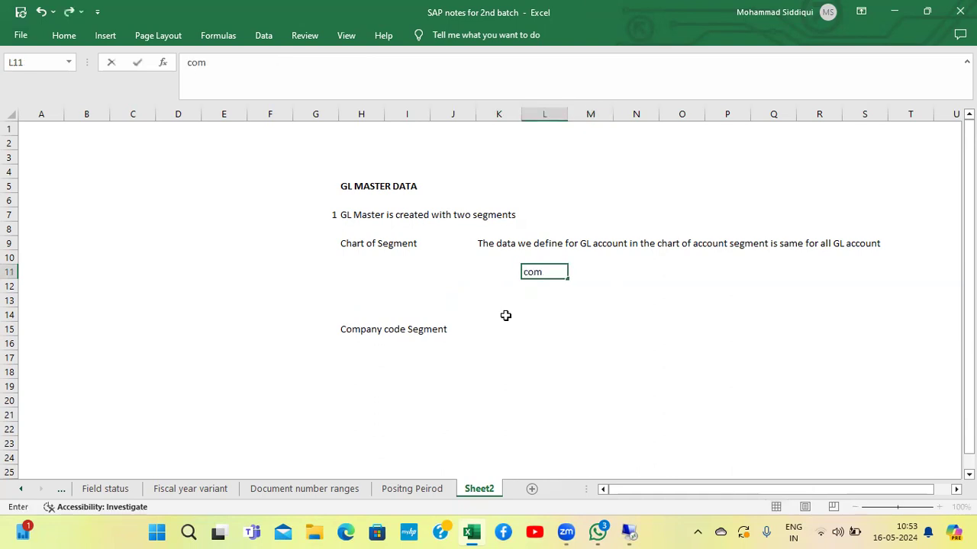
pyautogui.write(' code')
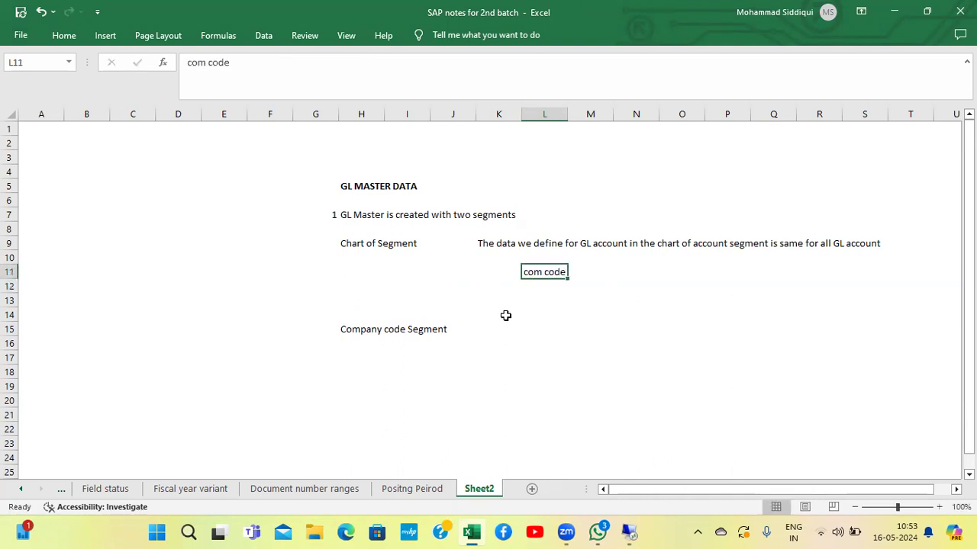
# Enter the heading "compay code" in N11 and copy it over the heading in L11
pyautogui.press('Right')
pyautogui.press('Right')
pyautogui.write('compay code')
pyautogui.press('Return')
pyautogui.press('Return')
pyautogui.press('Return')
pyautogui.press('Up')
pyautogui.press('Up')
pyautogui.press('Up')
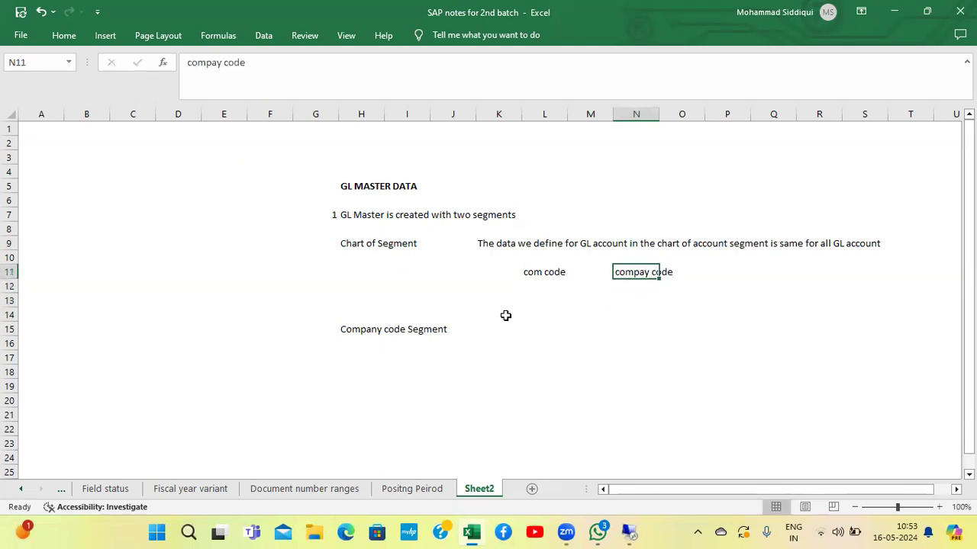
pyautogui.hotkey('ctrl', 'c')
pyautogui.press('Left')
pyautogui.press('Left')
pyautogui.hotkey('ctrl', 'v')
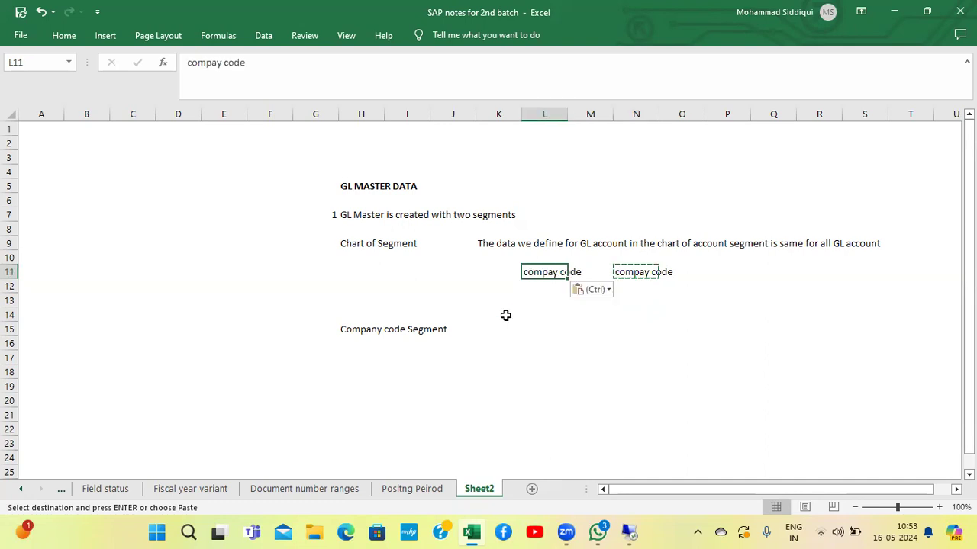
# Enter the row label "OP COA" in cell K13, two rows below the company code headings
pyautogui.press('Down')
pyautogui.press('Down')
pyautogui.press('Down')
pyautogui.press('Up')
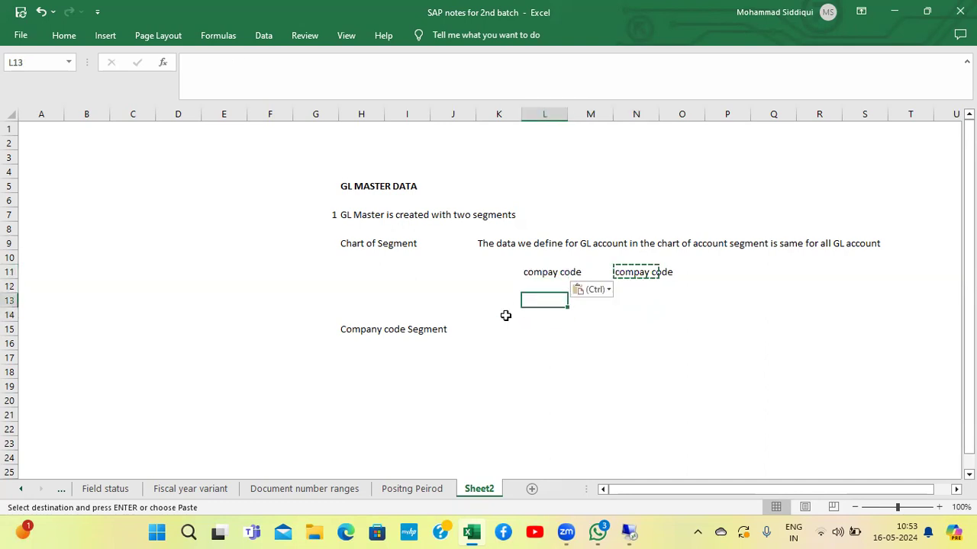
pyautogui.press('Left')
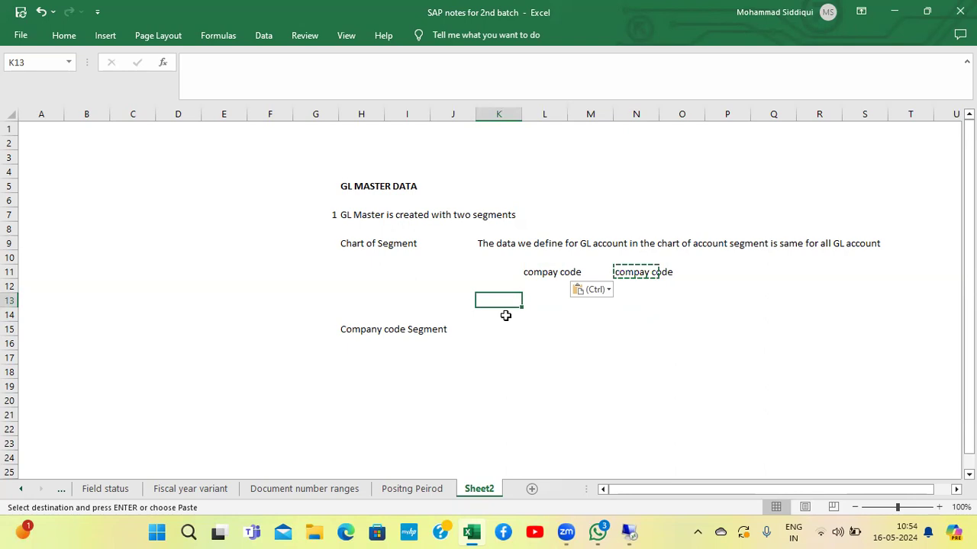
pyautogui.write('OPc')
pyautogui.press('BackSpace')
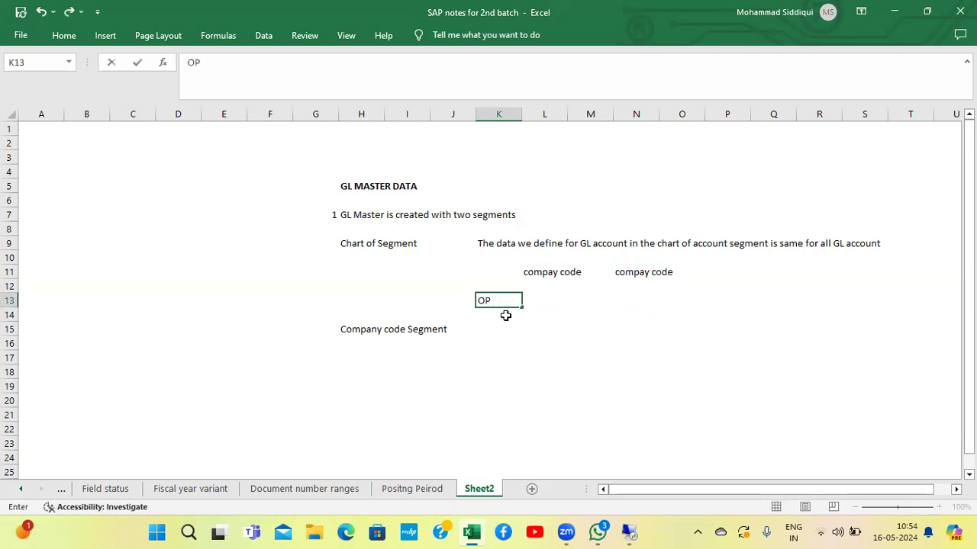
pyautogui.write('CHAR')
pyautogui.press('BackSpace')
pyautogui.press('BackSpace')
pyautogui.press('BackSpace')
pyautogui.write('OA')
pyautogui.press('Return')
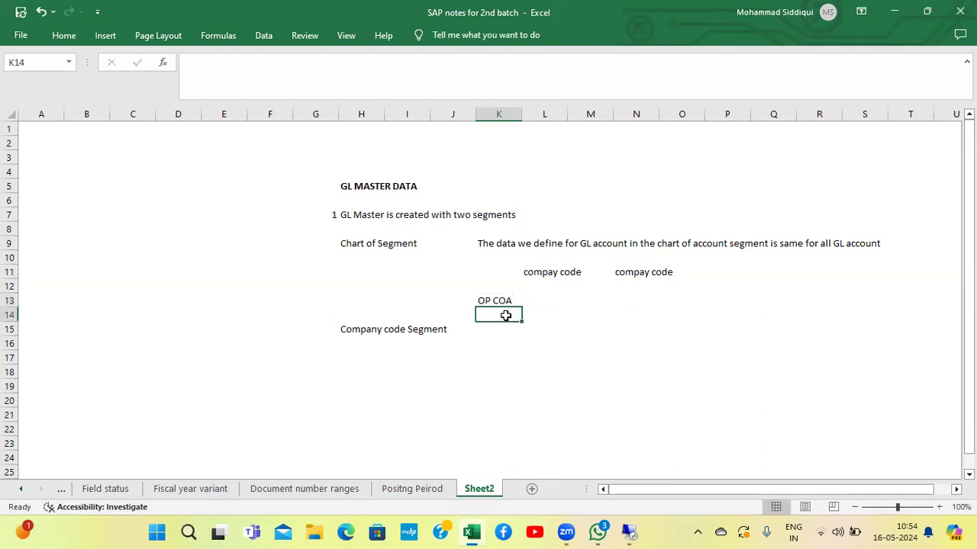
# Enter TACA as the operating chart of accounts for both company codes, in L13 and N13
pyautogui.press('Up')
pyautogui.press('Right')
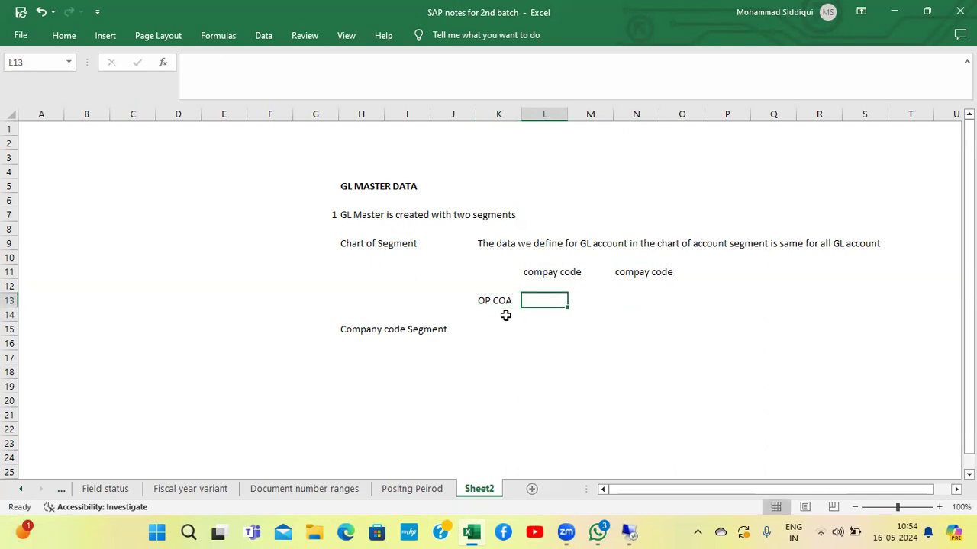
pyautogui.write('TACA')
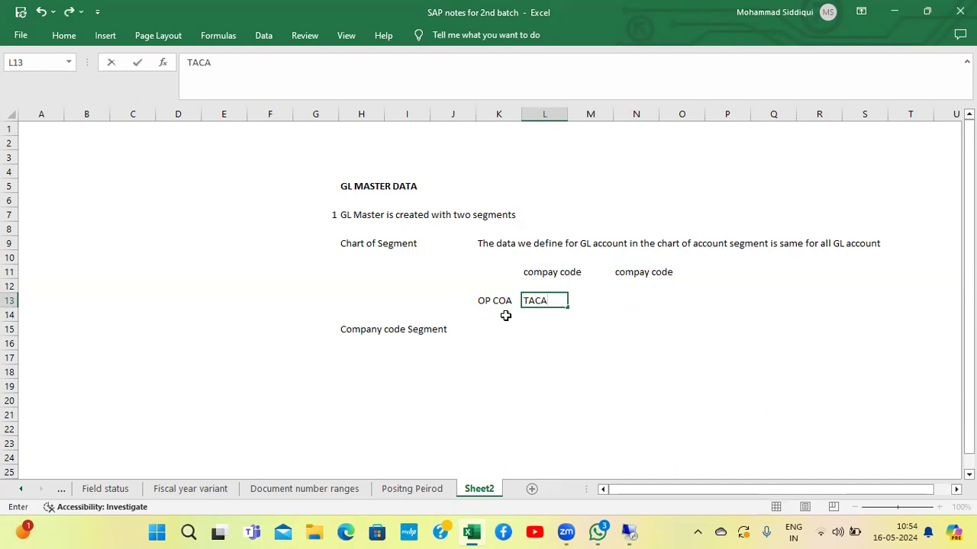
pyautogui.press('Right')
pyautogui.press('Right')
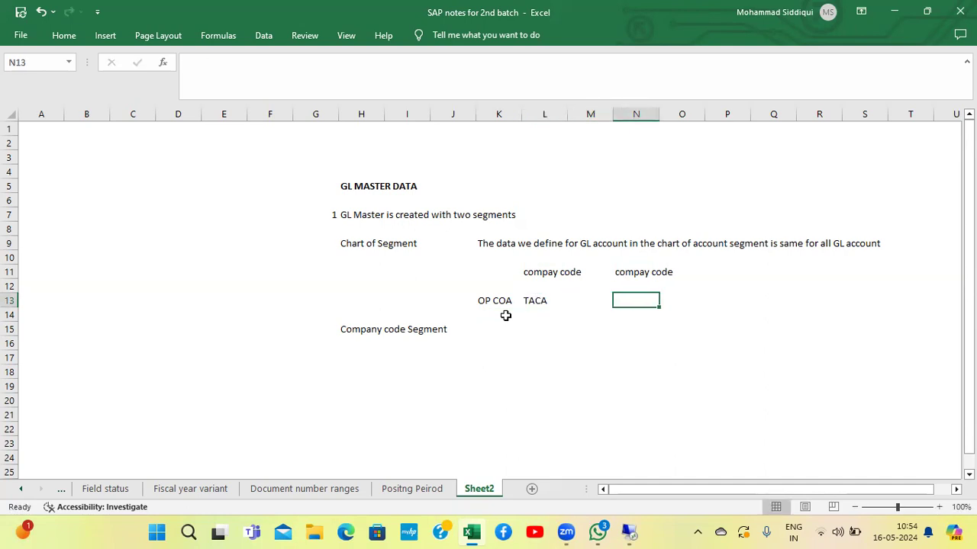
pyautogui.write('TACA')
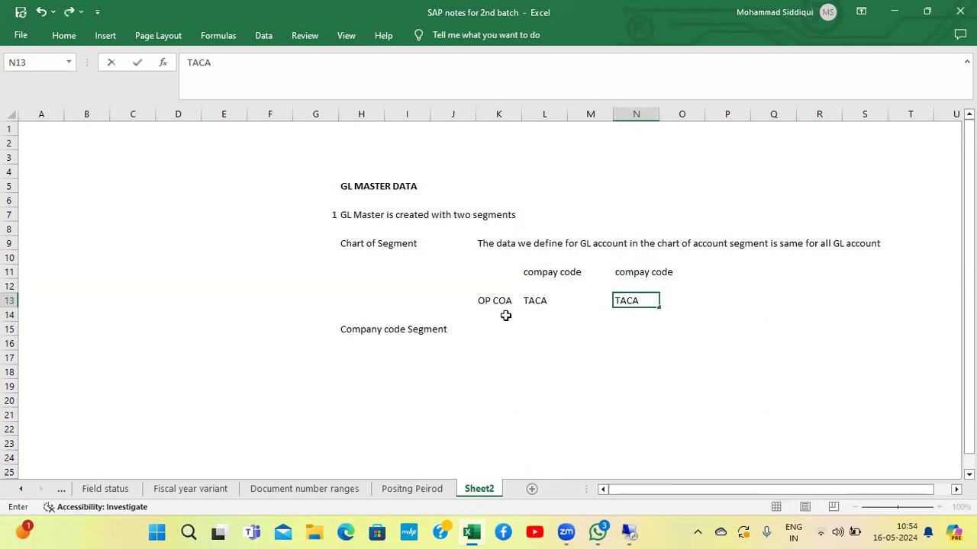
pyautogui.press('Return')
# Insert three blank rows at row 15, directly above the Company code Segment entry
pyautogui.press('Down')
pyautogui.press('Down')
pyautogui.press('Left')
pyautogui.press('Left')
pyautogui.press('Left')
pyautogui.press('Left')
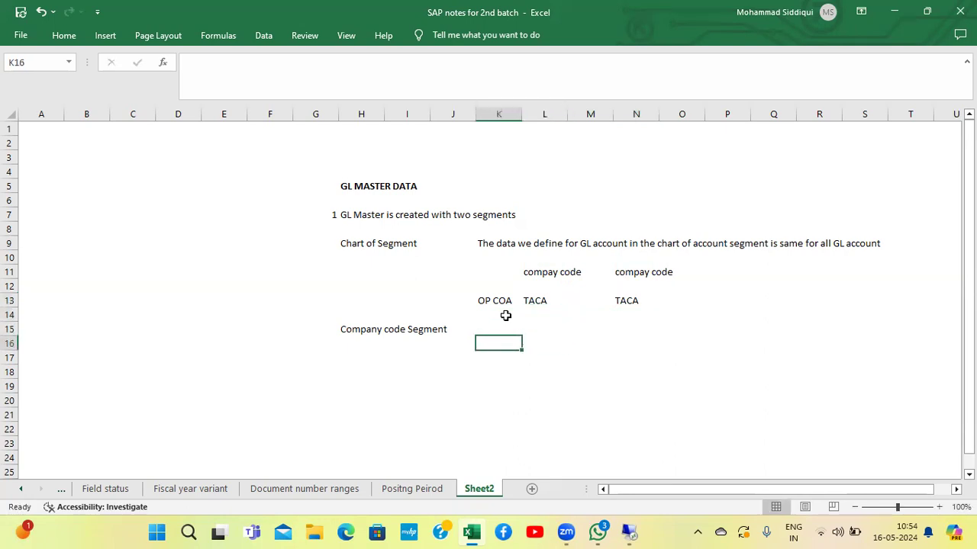
pyautogui.press('Up')
pyautogui.hotkey('alt', 'i')
pyautogui.press('r')
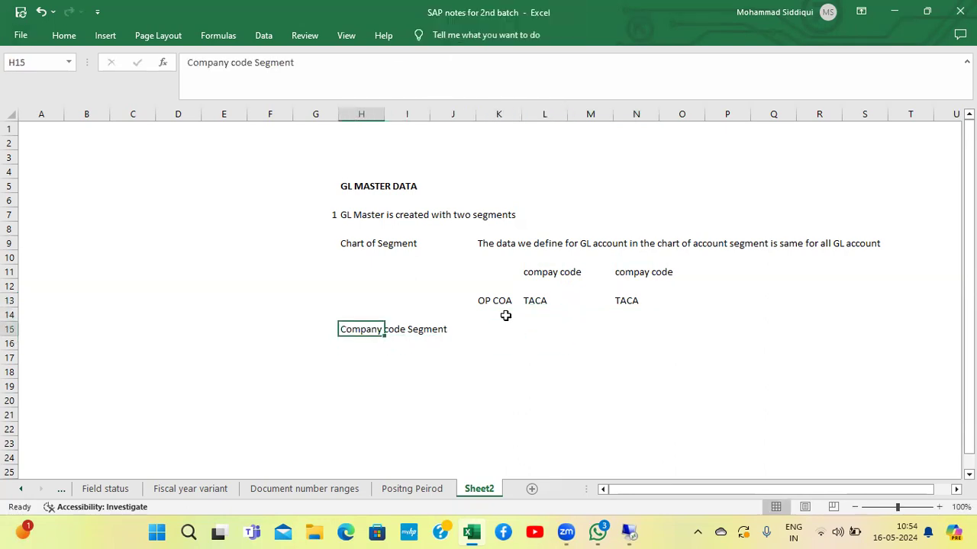
pyautogui.hotkey('alt', 'i')
pyautogui.press('r')
pyautogui.hotkey('alt', 'i')
pyautogui.press('r')
pyautogui.press('Down')
pyautogui.press('Down')
pyautogui.press('Up')
pyautogui.press('Up')
pyautogui.press('Right')
pyautogui.press('Right')
pyautogui.press('Right')
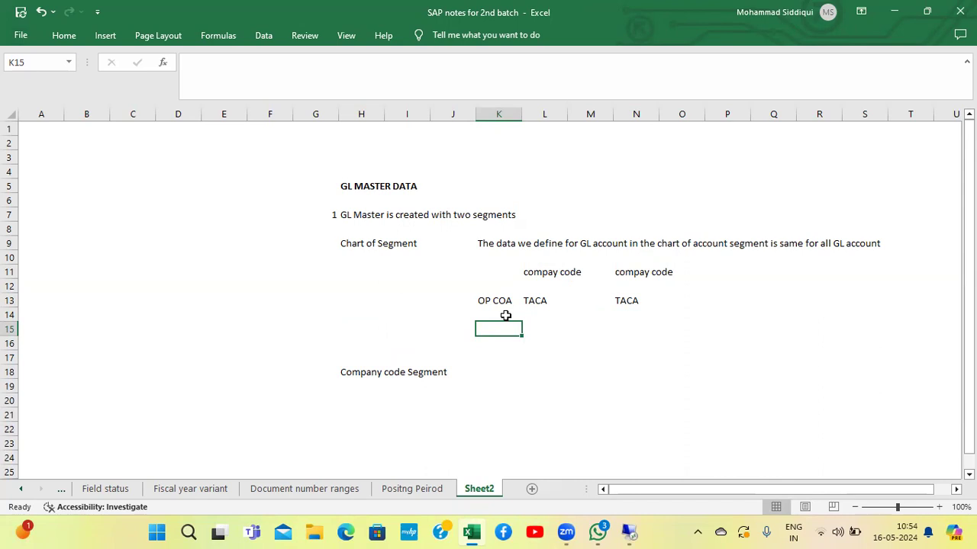
# Go over the OP COA row and compare the chart of accounts listed under the two company codes
pyautogui.press('Up')
pyautogui.press('Up')
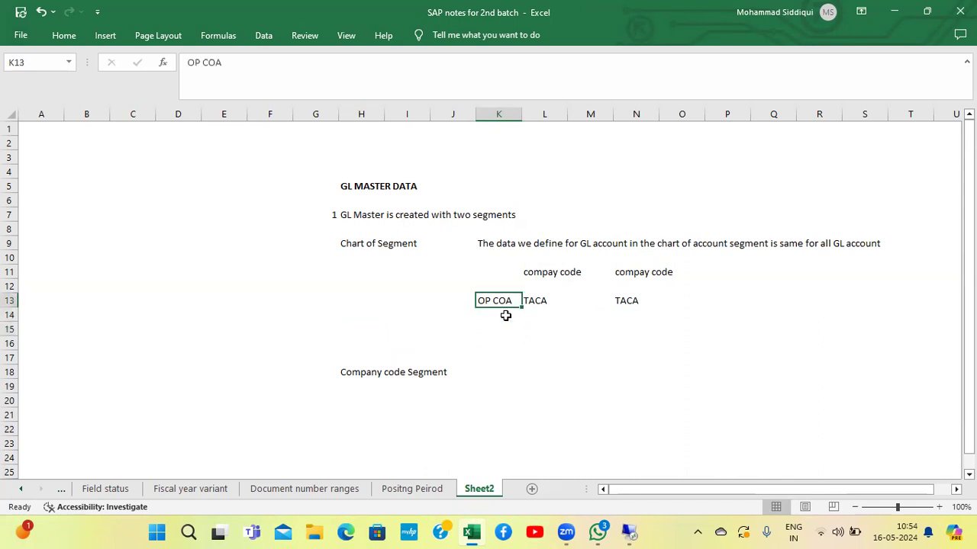
pyautogui.press('Right')
pyautogui.press('Right')
pyautogui.press('Right')
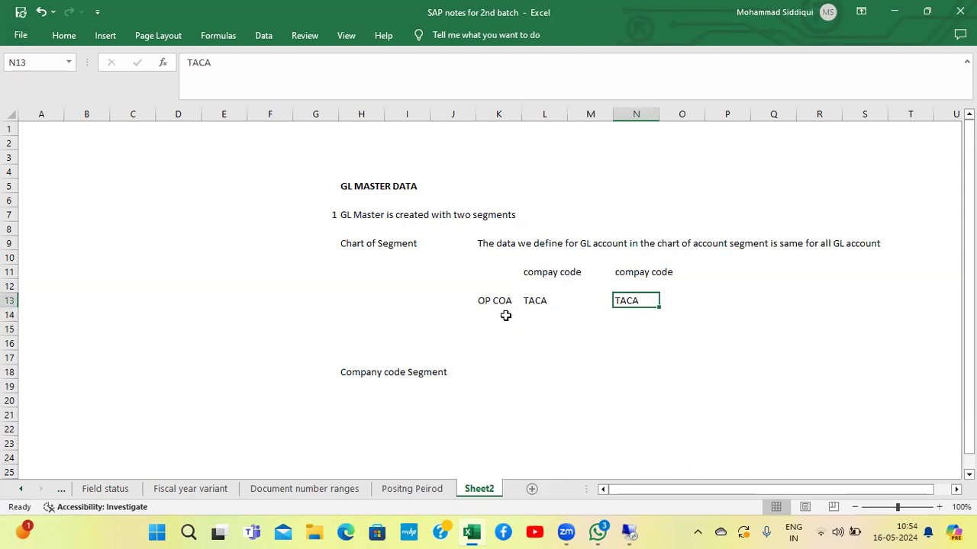
pyautogui.press('Down')
pyautogui.press('Left')
pyautogui.press('Left')
pyautogui.press('Left')
pyautogui.press('Down')
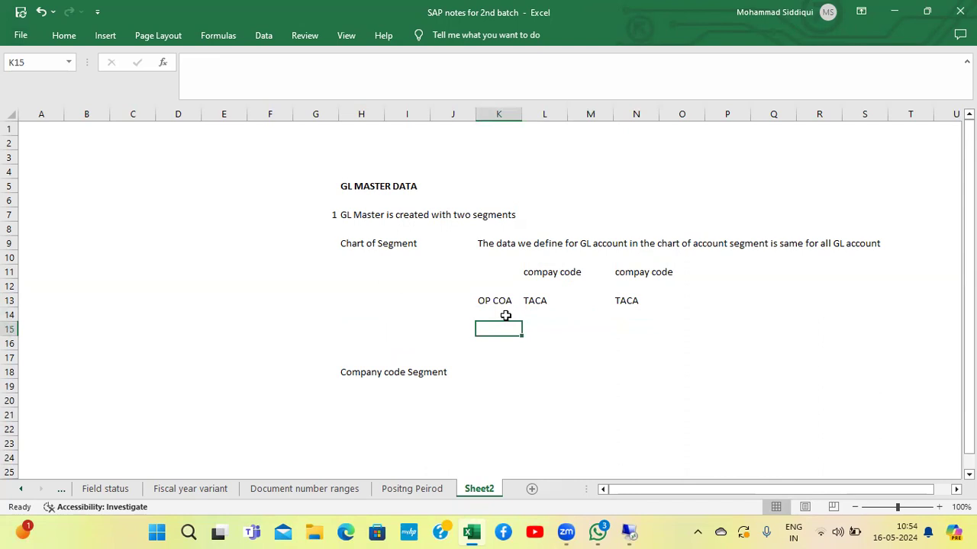
# Enter the label "GL" in K15 and the G/L account 100000 beside it in L15
pyautogui.write('gl')
pyautogui.press('BackSpace')
pyautogui.press('BackSpace')
pyautogui.write('GL')
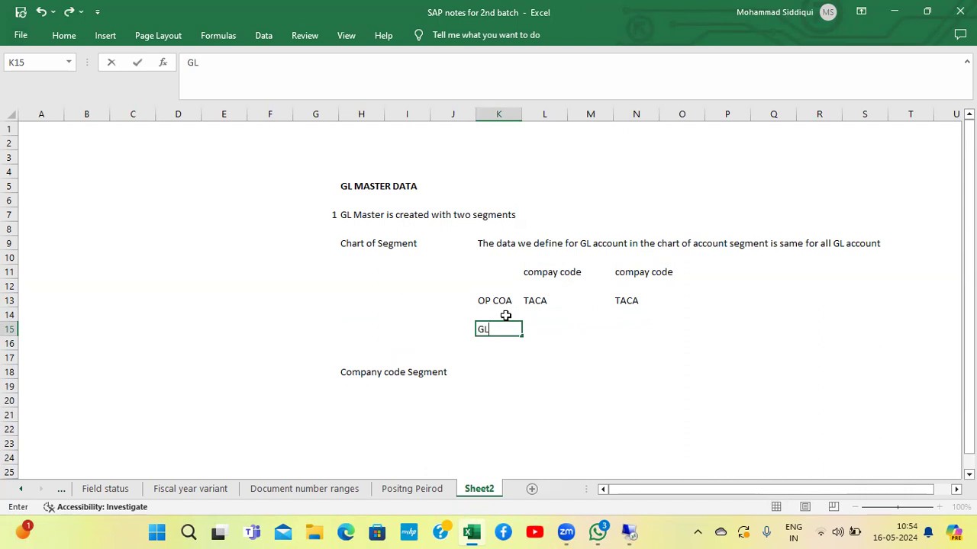
pyautogui.press('Tab')
pyautogui.write('100000')
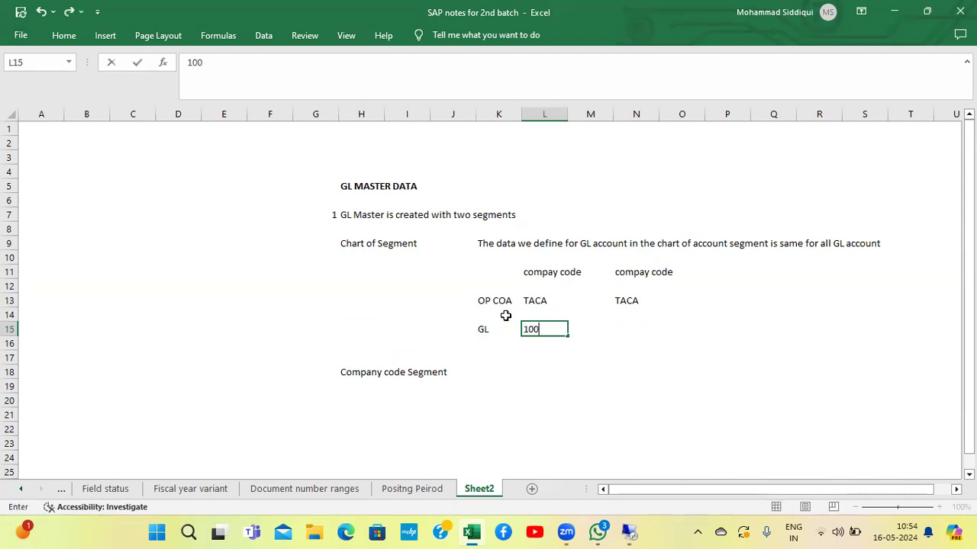
pyautogui.press('Tab')
# Insert one blank row directly above the OP COA row
pyautogui.press('Up')
pyautogui.press('Up')
pyautogui.press('Left')
pyautogui.hotkey('alt', 'i')
pyautogui.press('r')
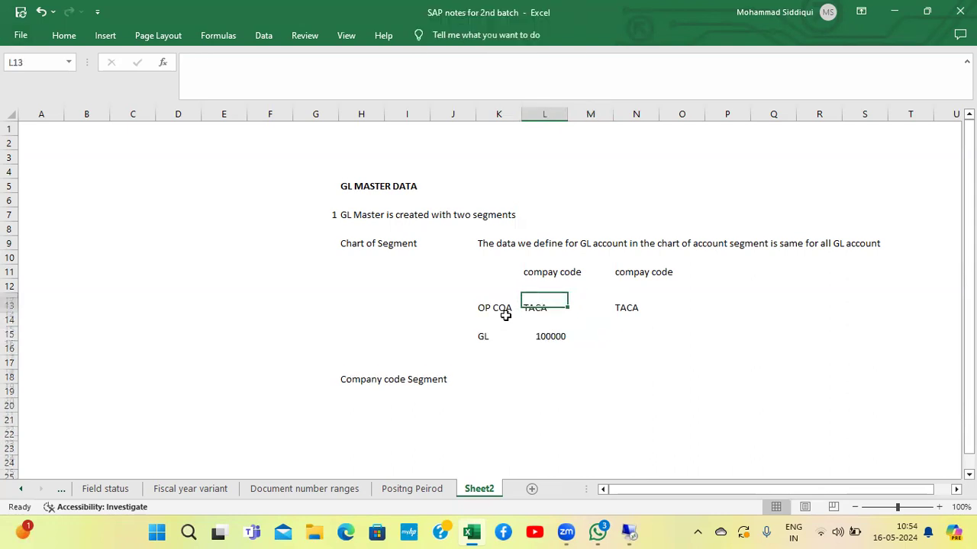
# Enter TA40 in L12 and TA50 in N12 beneath the two company code headings
pyautogui.press('Up')
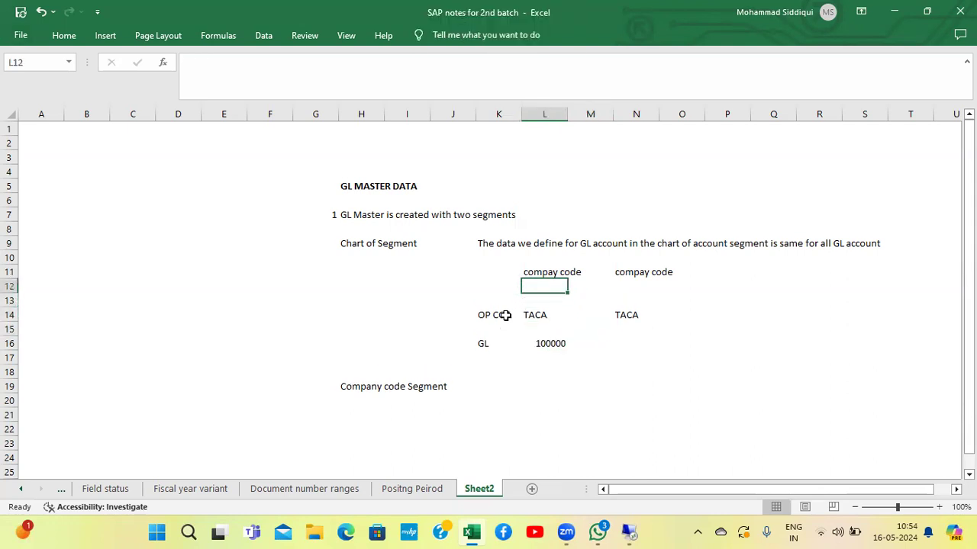
pyautogui.write('TA40')
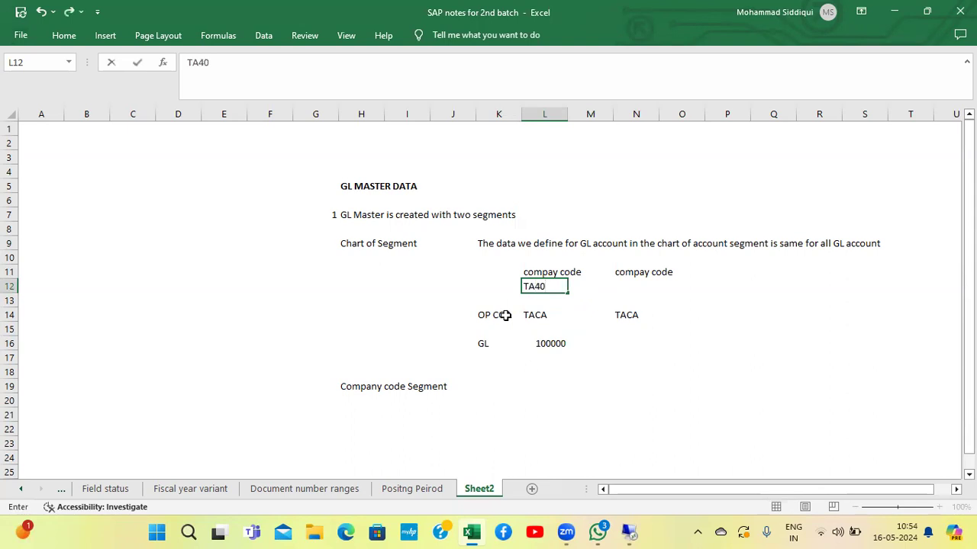
pyautogui.press('Return')
pyautogui.press('Up')
pyautogui.press('Right')
pyautogui.press('Right')
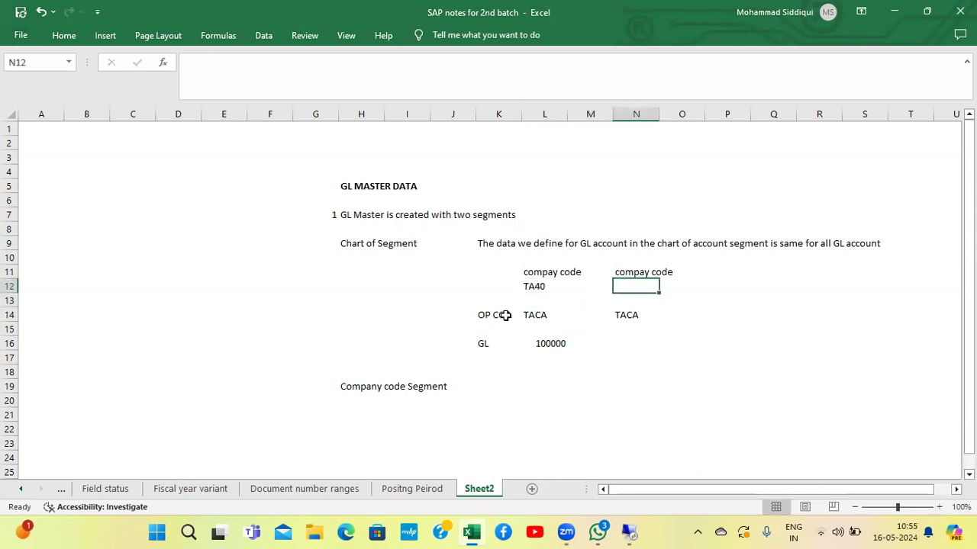
pyautogui.write('TA50')
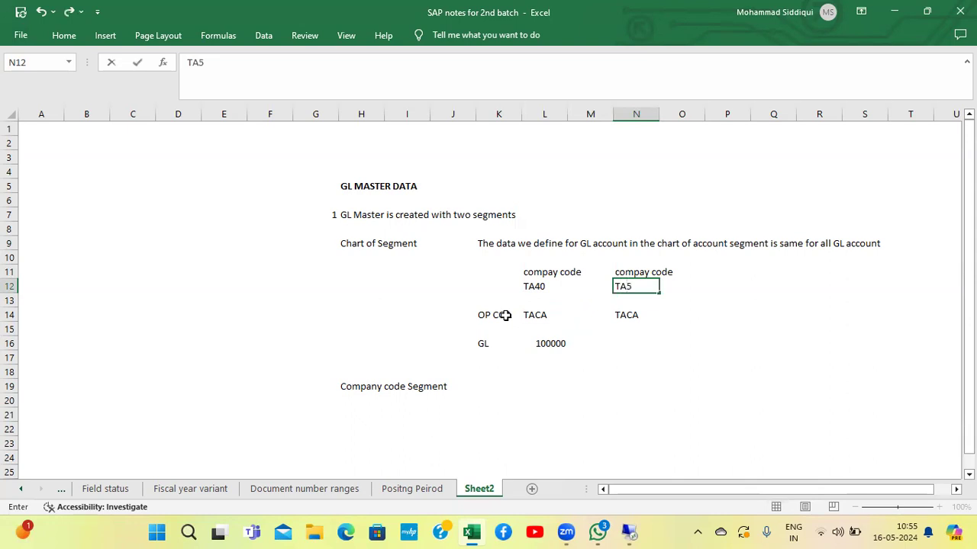
pyautogui.press('Return')
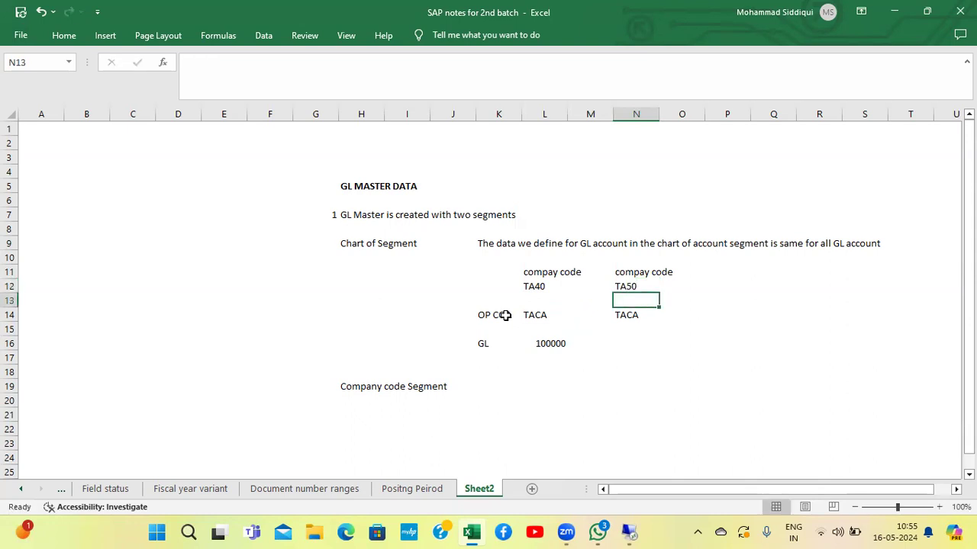
pyautogui.press('Down')
pyautogui.press('Left')
pyautogui.press('Left')
pyautogui.press('Left')
pyautogui.press('Right')
pyautogui.press('Right')
pyautogui.press('Right')
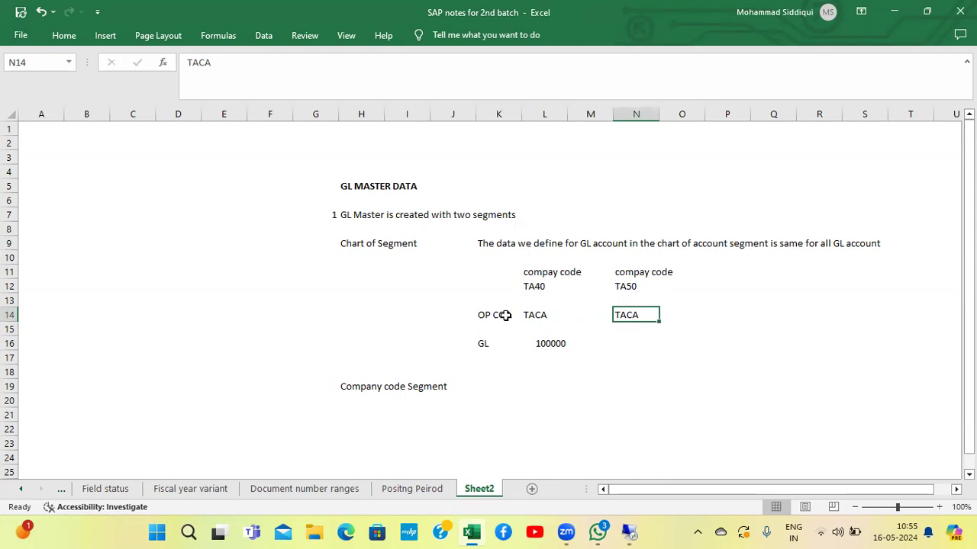
# Switch to the SAP session and open the company code global data with transaction OBY6
pyautogui.click(620, 529)
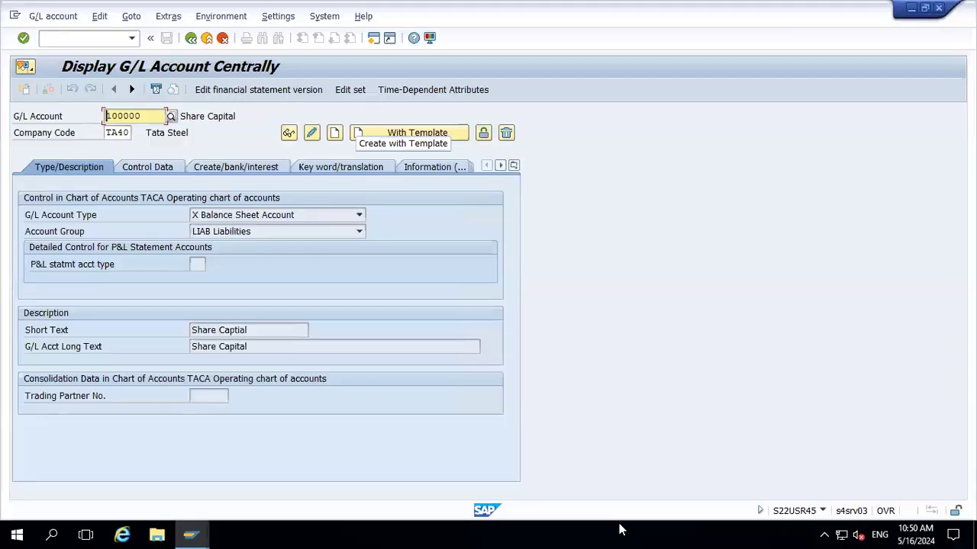
pyautogui.click(206, 37)
pyautogui.write('OBY6')
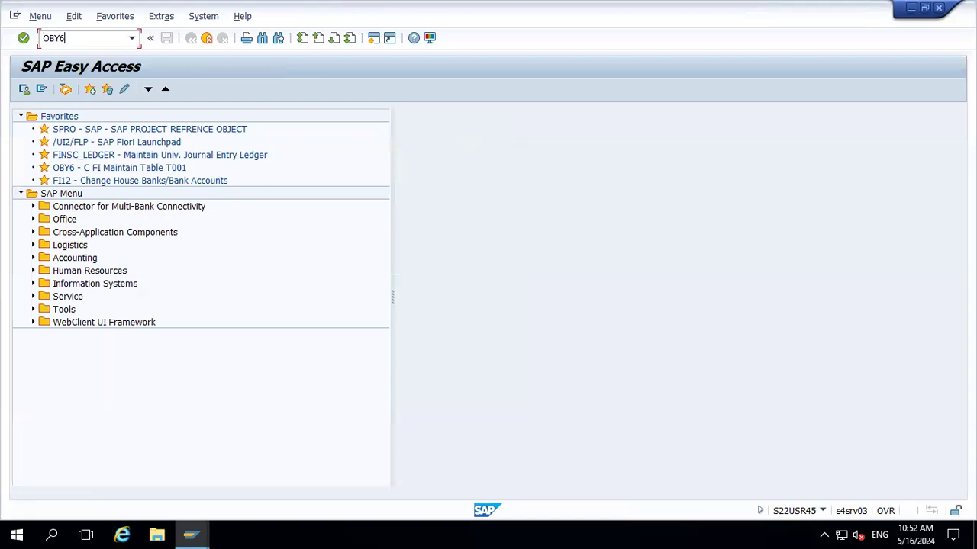
pyautogui.press('Return')
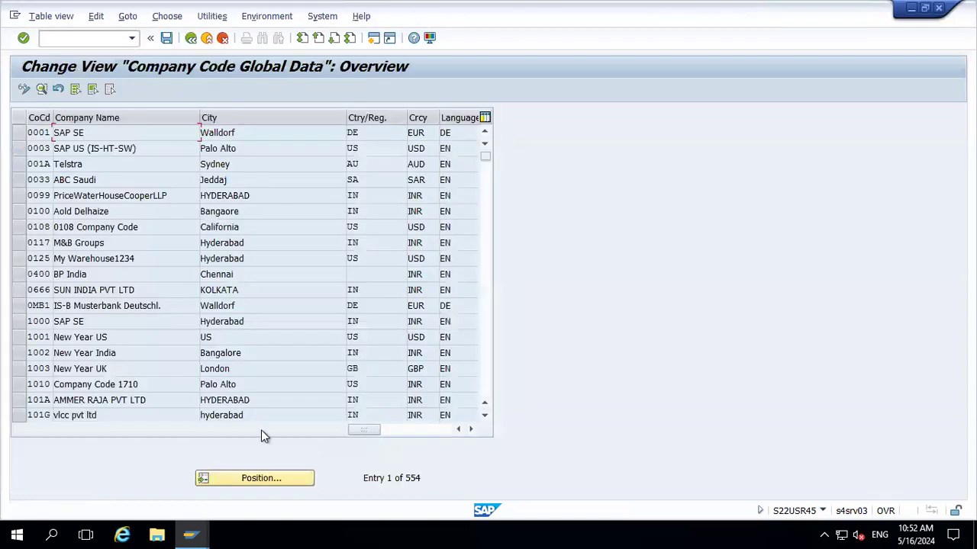
# Locate company code TA40 in the overview and open its details to check the assigned chart of accounts
pyautogui.click(265, 478)
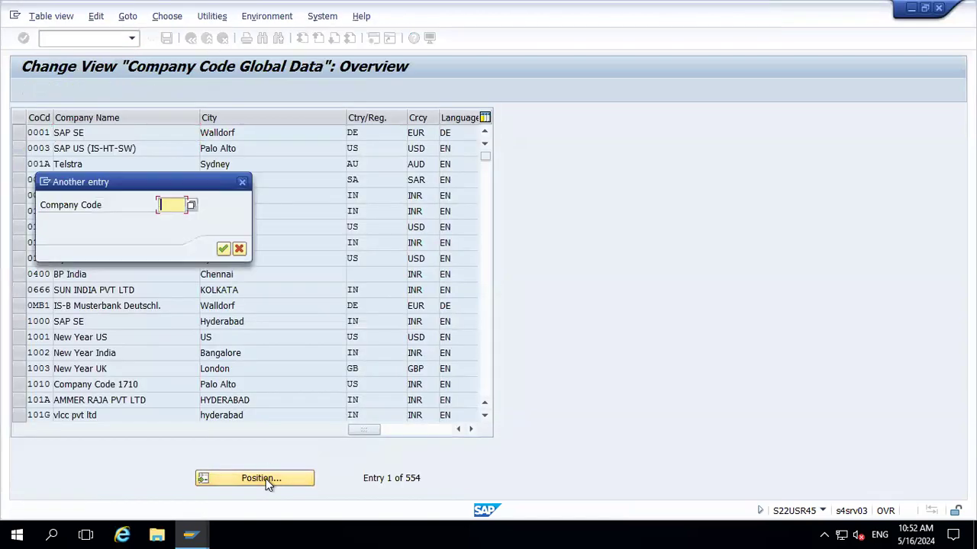
pyautogui.write('TA40')
pyautogui.press('Return')
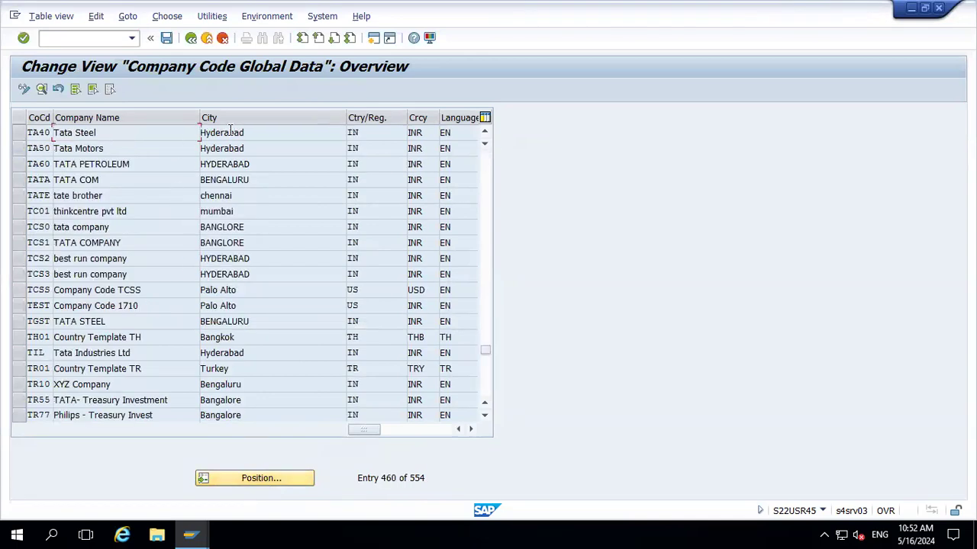
pyautogui.doubleClick(230, 132)
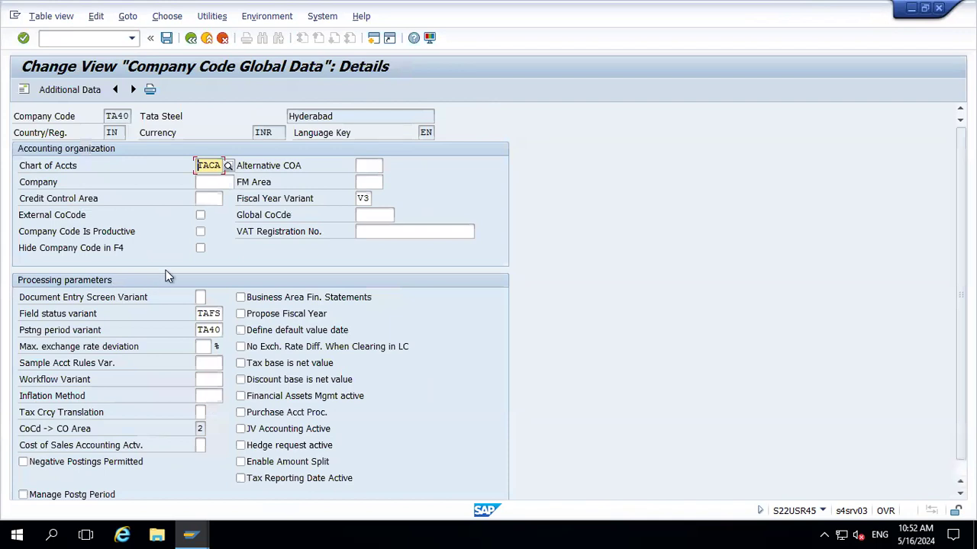
pyautogui.write('T')
# Check the chart of accounts in company code TA50's details and leave the transaction
pyautogui.click(190, 40)
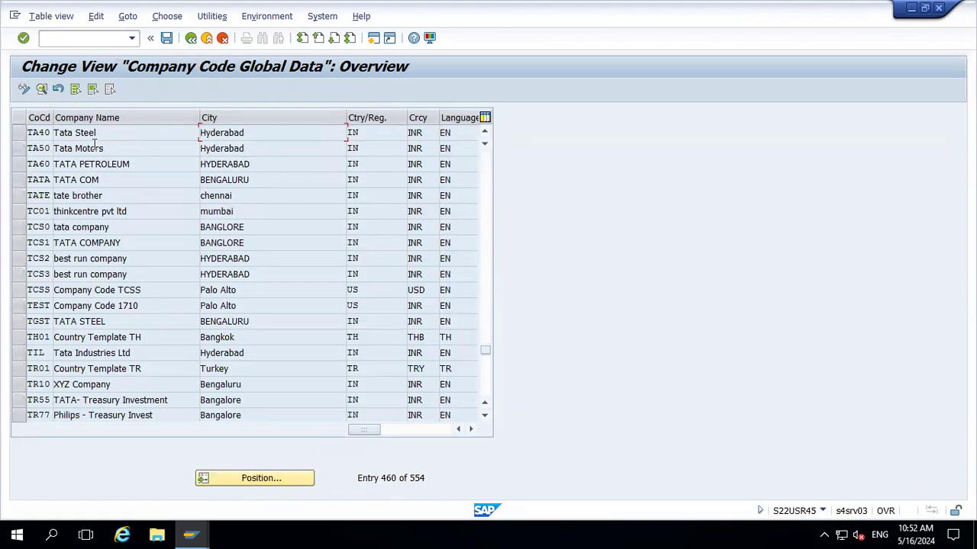
pyautogui.doubleClick(93, 147)
pyautogui.click(223, 167)
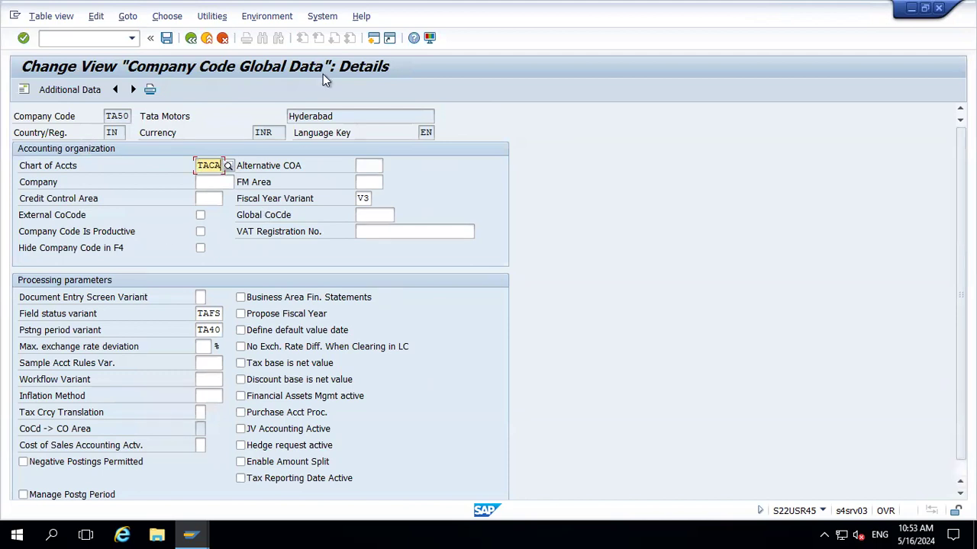
pyautogui.click(207, 38)
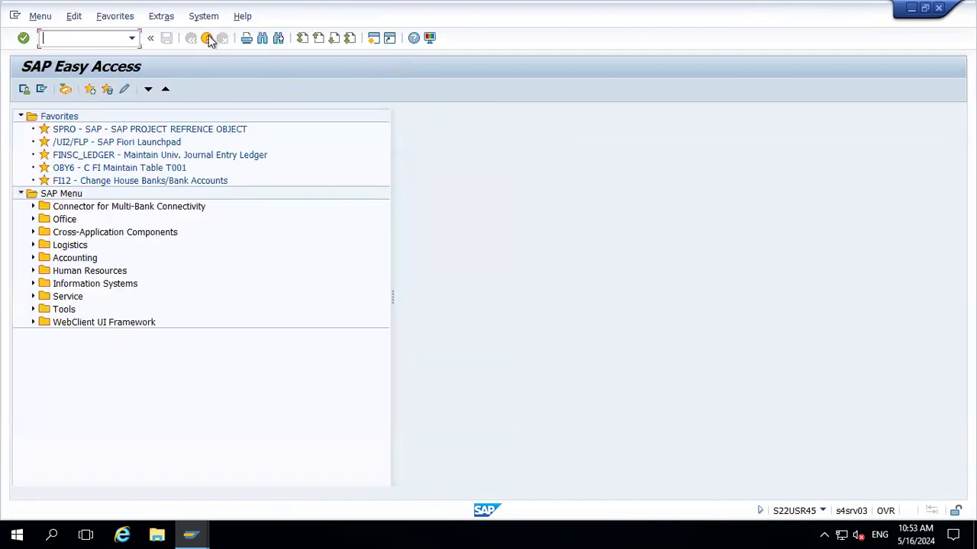
# Return to the Excel notes without logging off from SAP and select G/L account 100000 under TA40
pyautogui.click(938, 8)
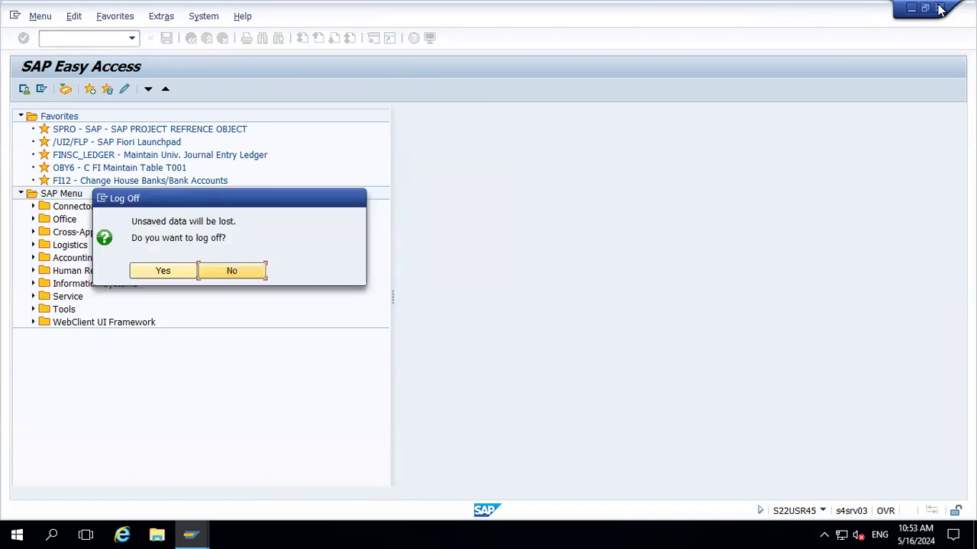
pyautogui.click(242, 272)
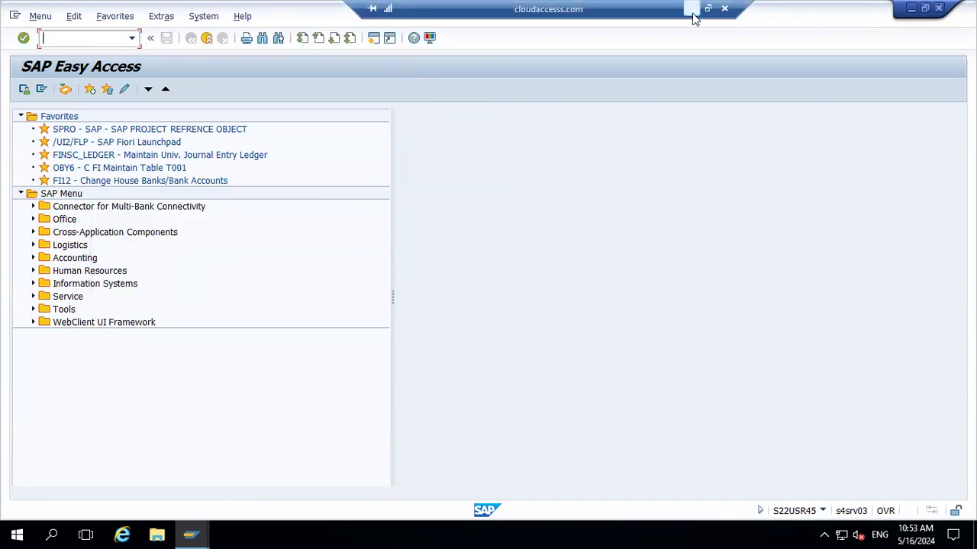
pyautogui.click(693, 15)
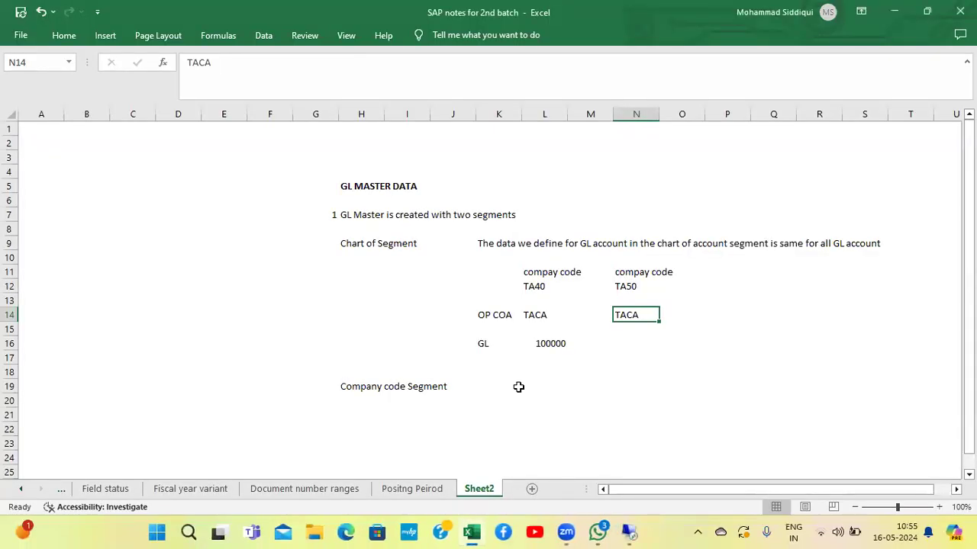
pyautogui.click(542, 347)
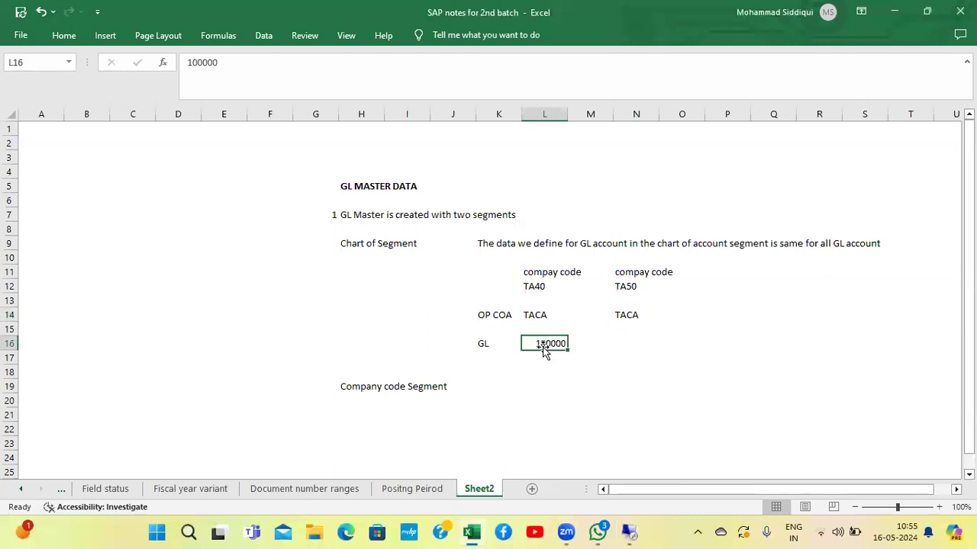
# Switch back to the SAP session and open central G/L account maintenance with transaction FS00
pyautogui.click(629, 532)
pyautogui.write('FB50')
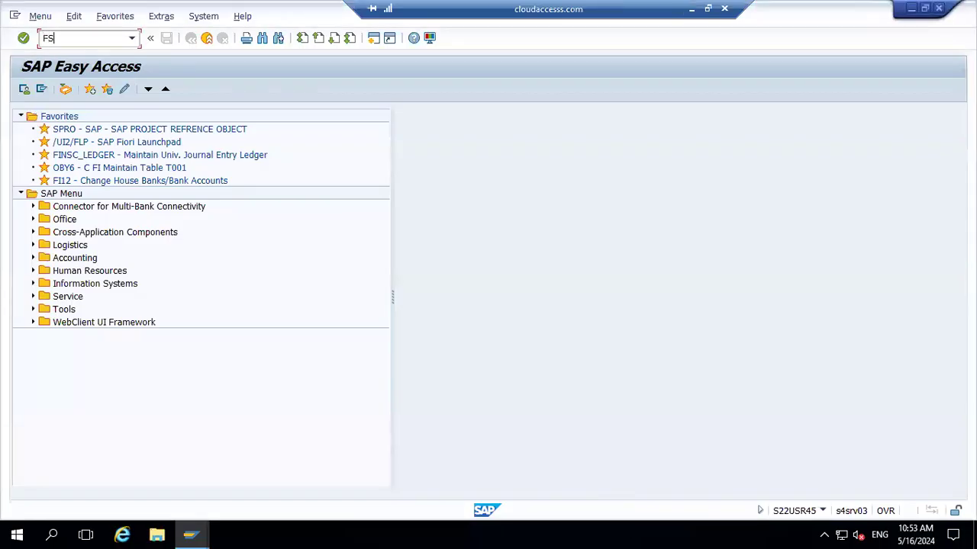
pyautogui.press('Return')
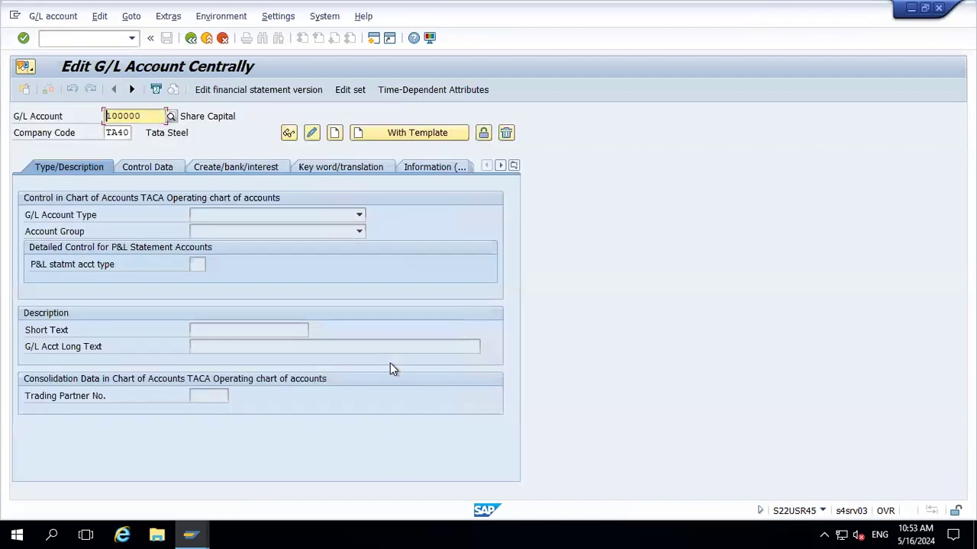
# List the G/L accounts that exist in chart of accounts TACA and close the list without choosing one
pyautogui.click(171, 116)
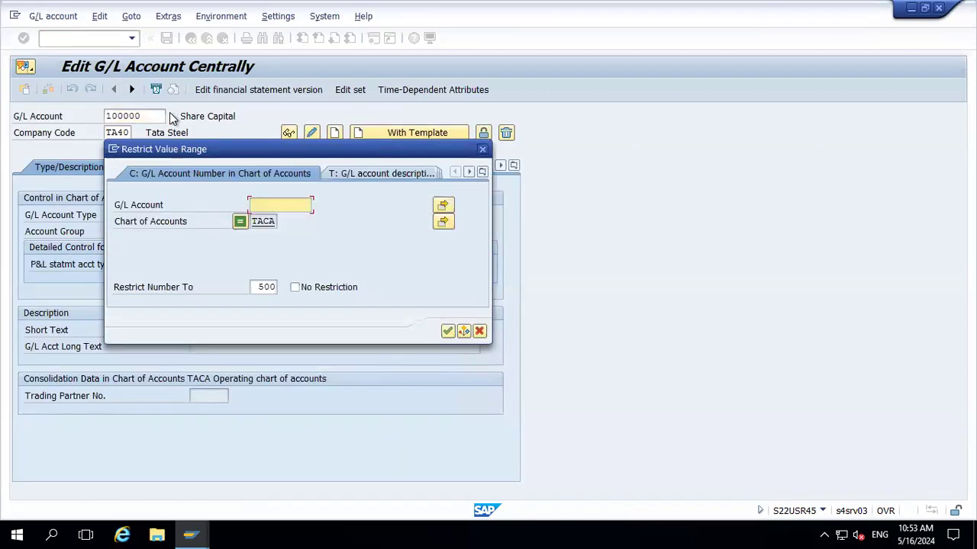
pyautogui.press('Return')
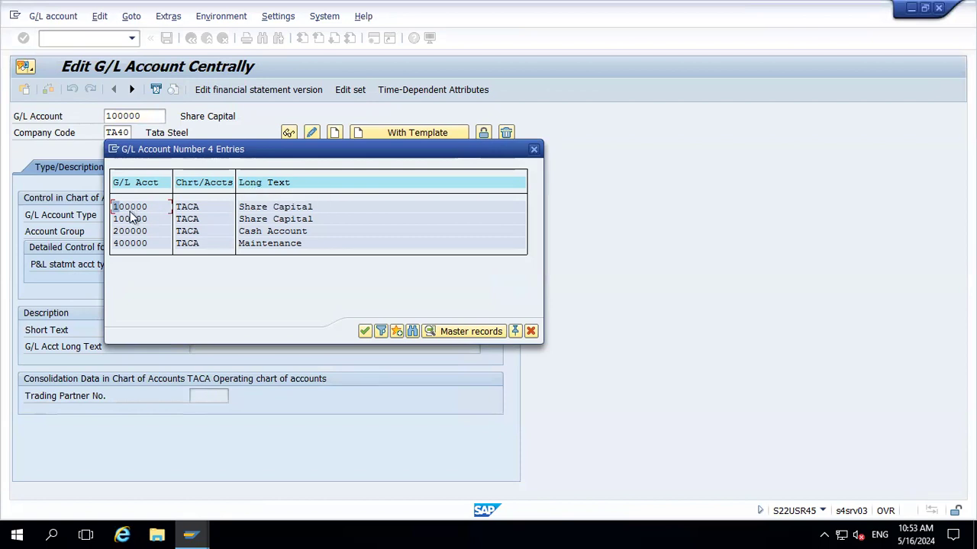
pyautogui.moveTo(180, 148); pyautogui.dragTo(180, 180)
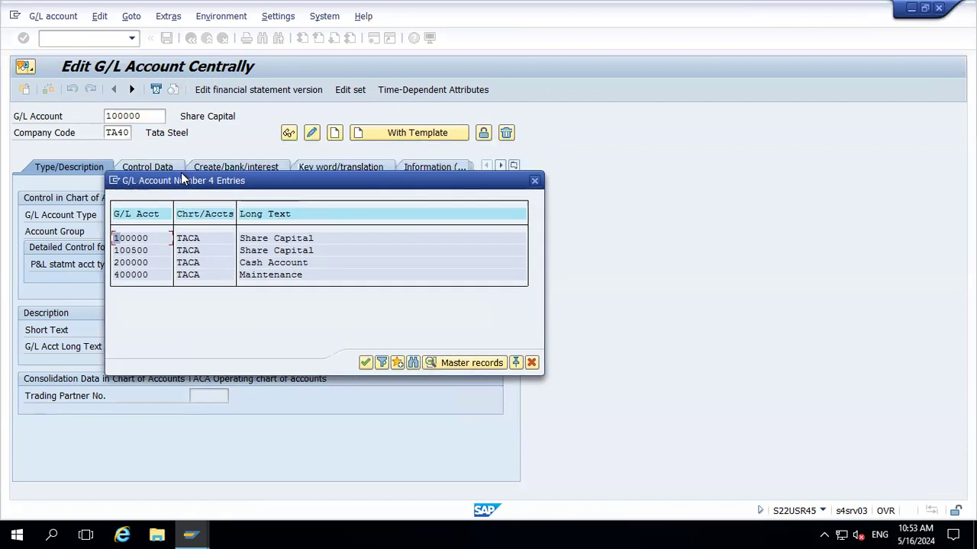
pyautogui.click(536, 182)
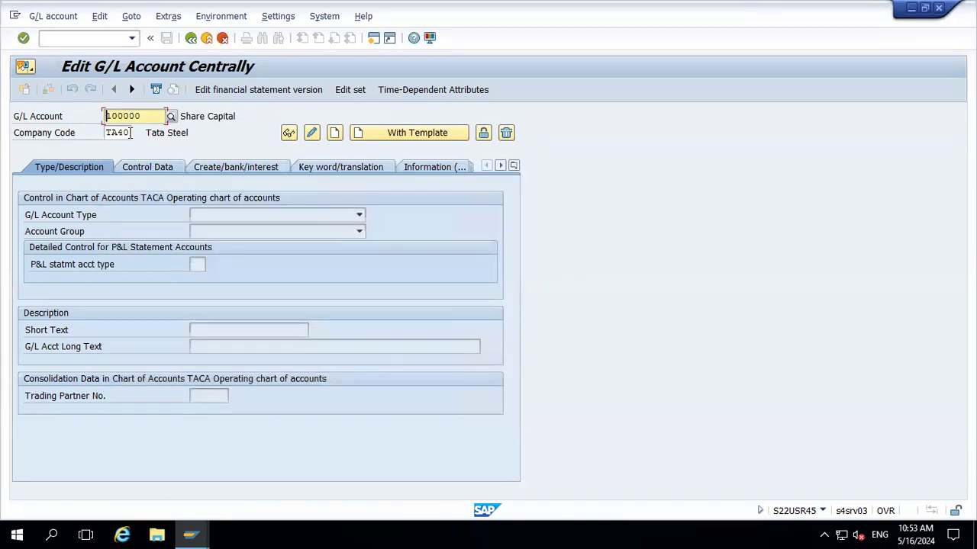
# Set the company code to TA50, try to create G/L account 100000 there, and display its master data
pyautogui.click(130, 133)
pyautogui.press('BackSpace')
pyautogui.press('BackSpace')
pyautogui.write('50')
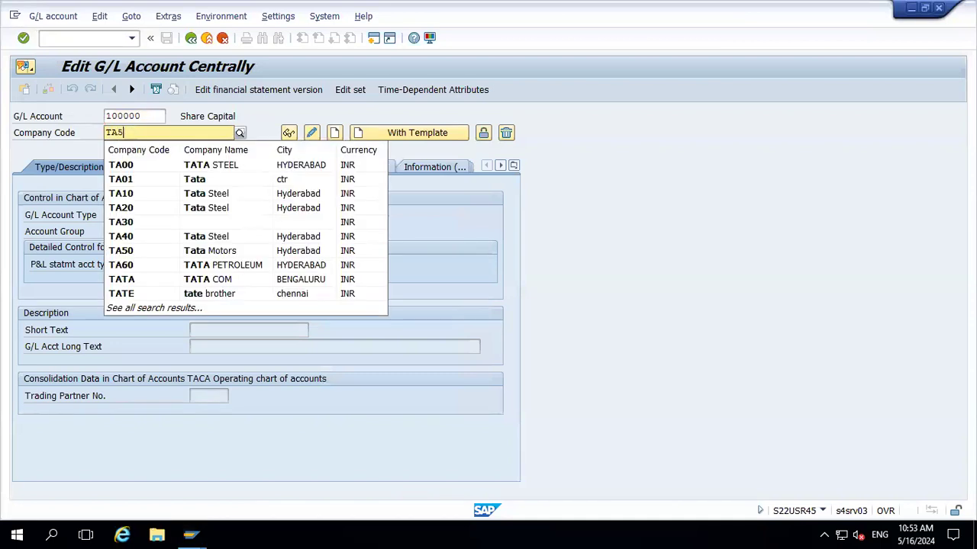
pyautogui.press('Return')
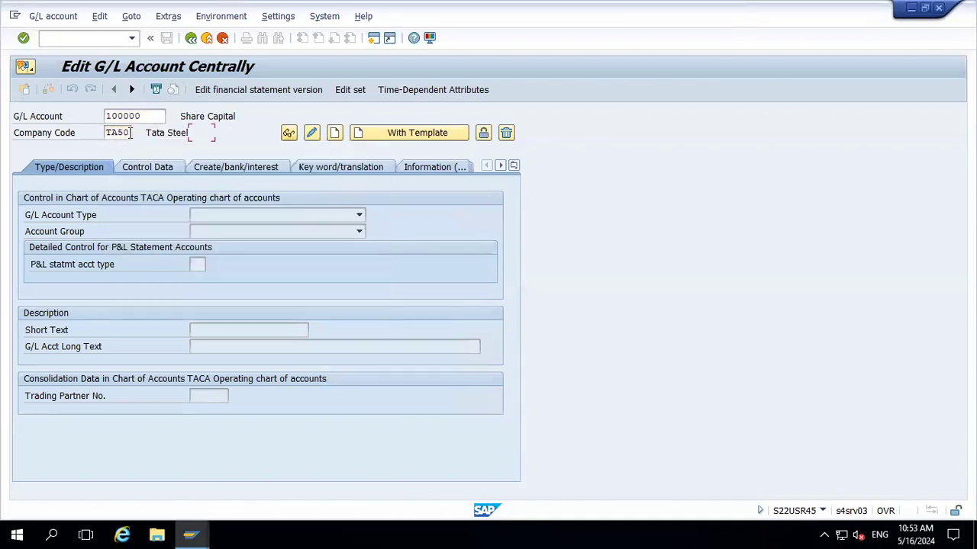
pyautogui.click(334, 135)
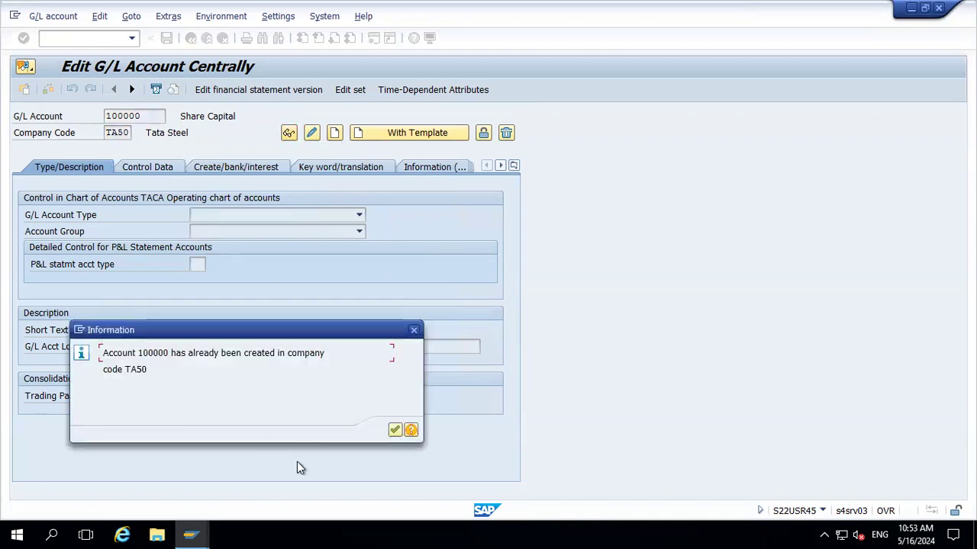
pyautogui.click(396, 430)
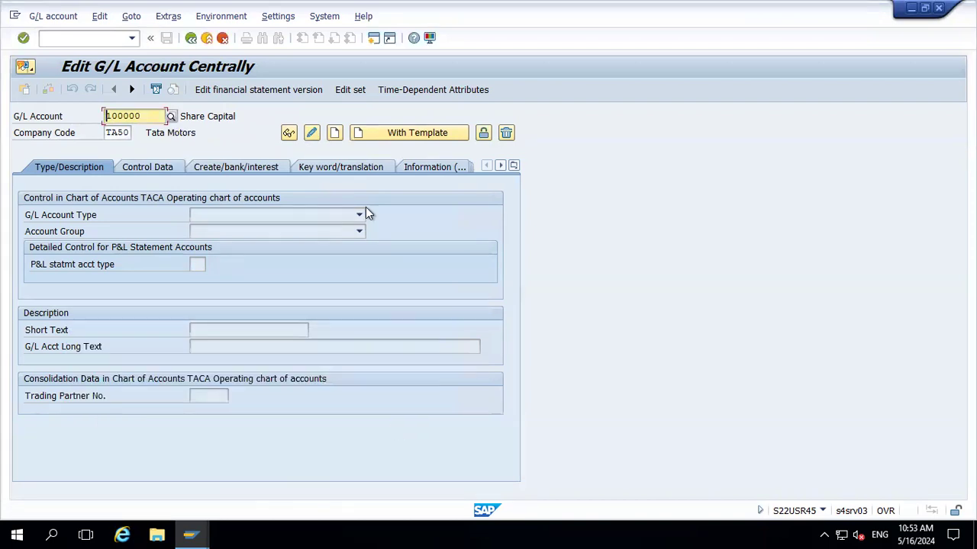
pyautogui.click(289, 133)
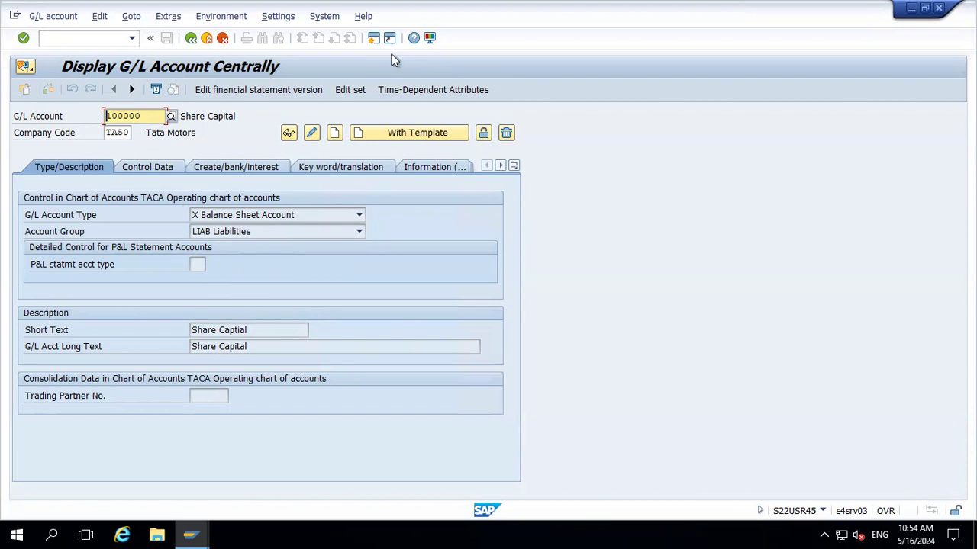
# Open a second SAP session and start transaction FS00 in it
pyautogui.hotkey('alt', 'Tab')
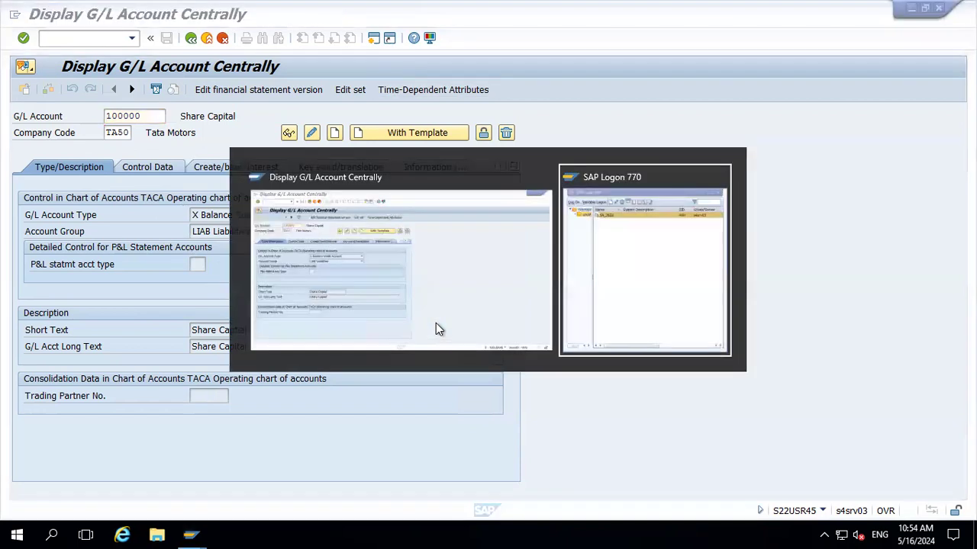
pyautogui.click(373, 37)
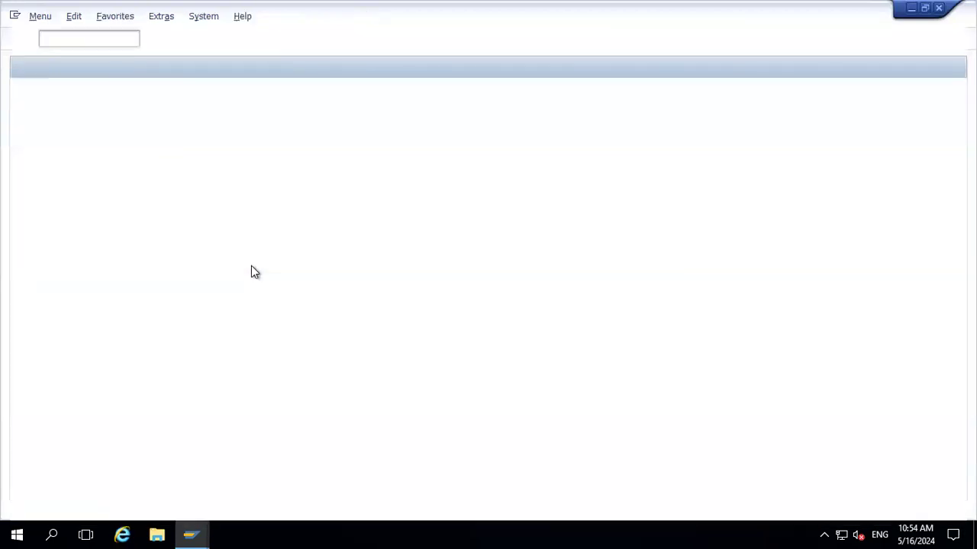
pyautogui.write('FS00')
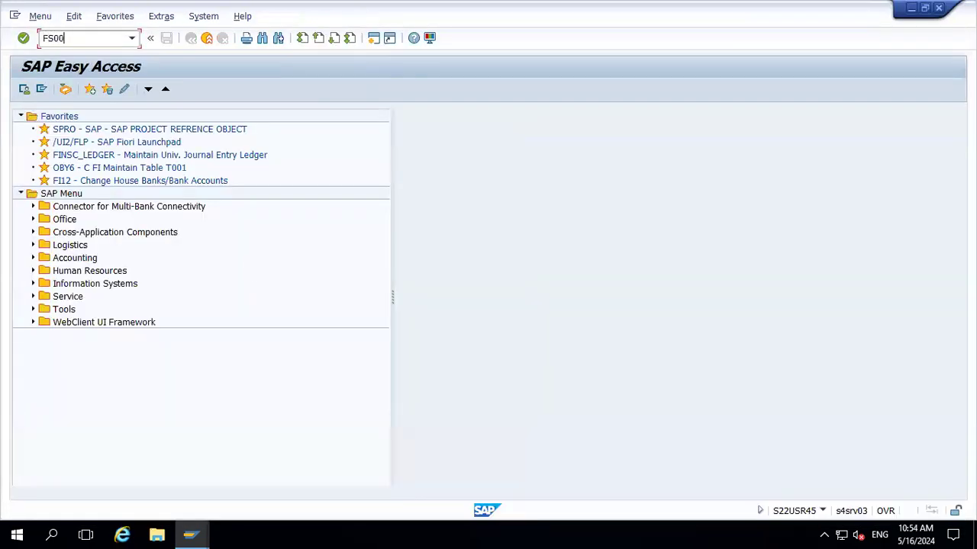
pyautogui.press('Return')
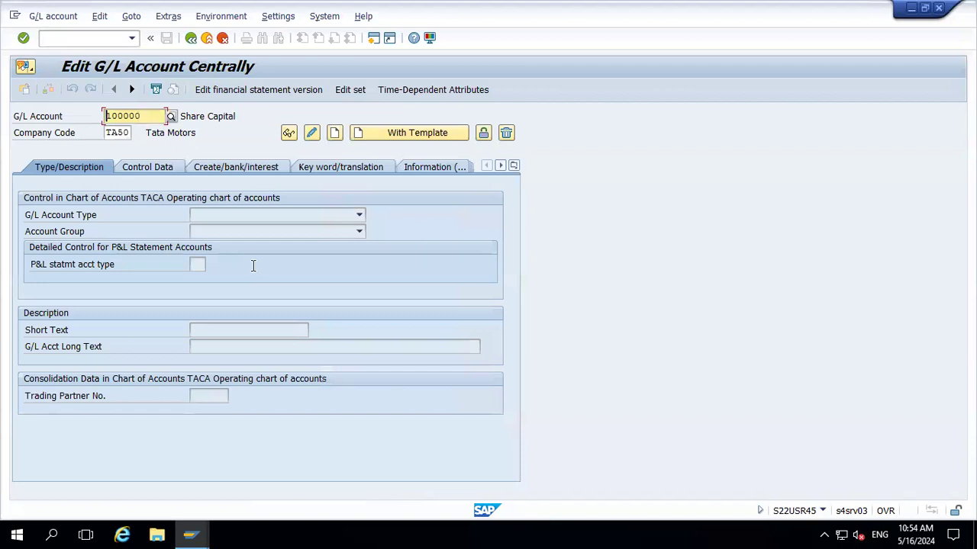
# Set the company code to TA40 in the new session and display G/L account 100000
pyautogui.press('Tab')
pyautogui.press('BackSpace')
pyautogui.press('BackSpace')
pyautogui.press('BackSpace')
pyautogui.press('BackSpace')
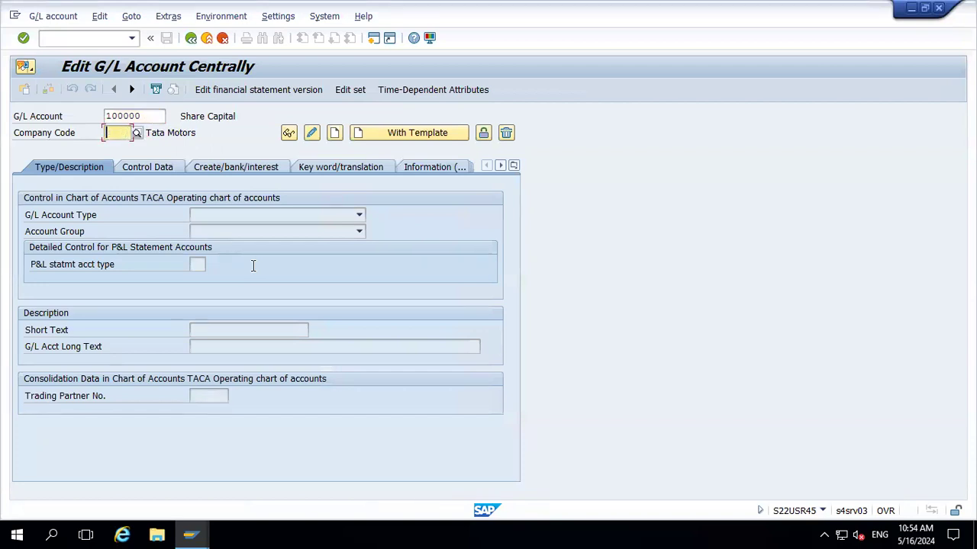
pyautogui.write('TA40')
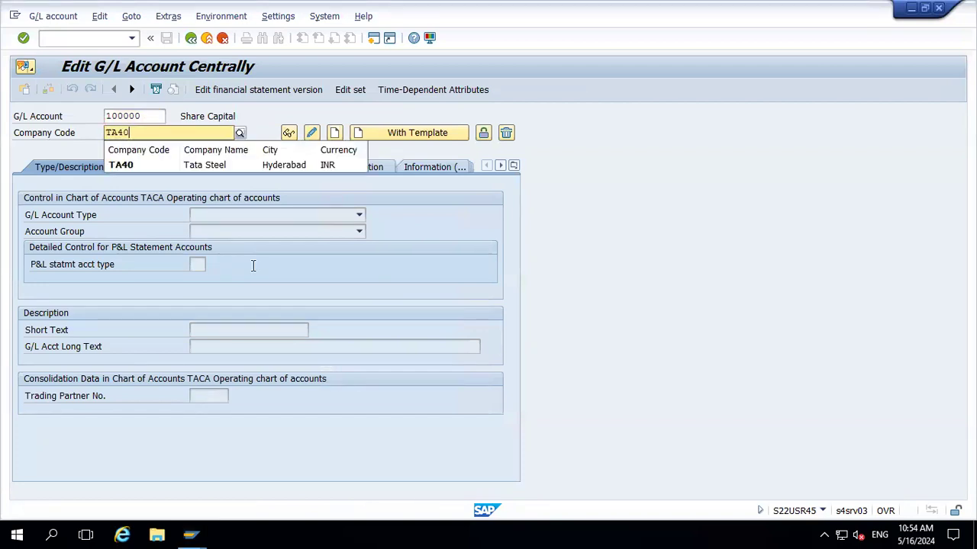
pyautogui.press('Return')
pyautogui.press('Return')
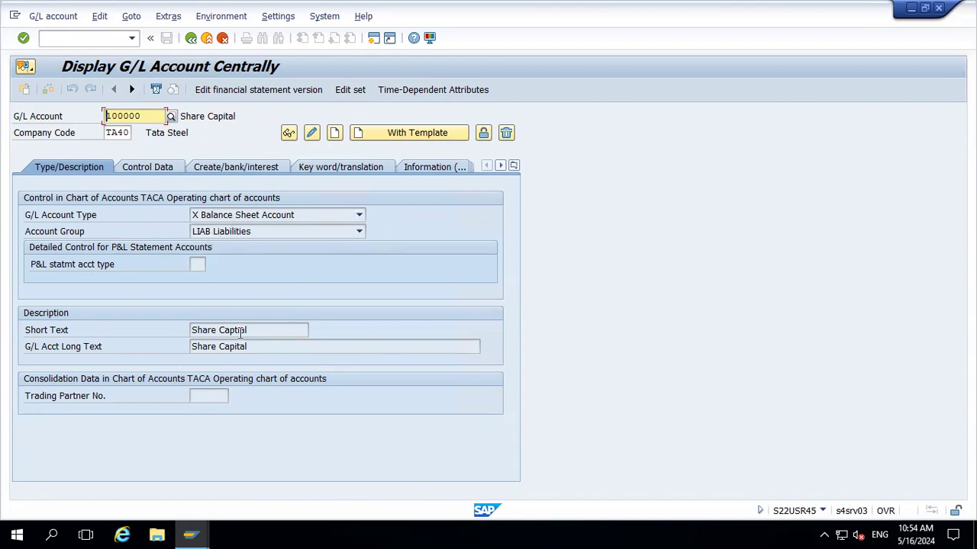
# Change the short text of G/L account 100000 in TA40 to "Share Captial (XXX)" and save the account
pyautogui.hotkey('alt', 'Tab')
pyautogui.press('Tab')
pyautogui.write('TA40')
pyautogui.press('Return')
pyautogui.click(313, 134)
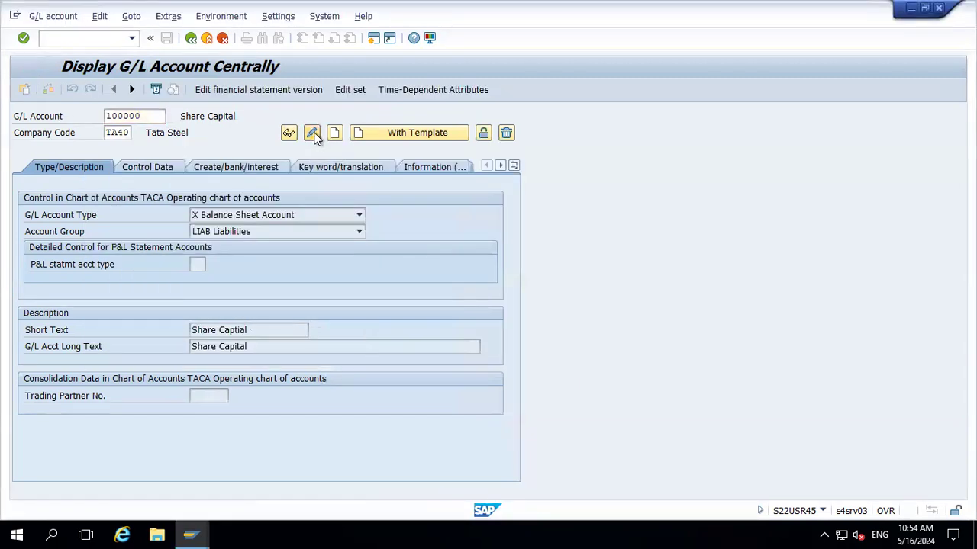
pyautogui.click(262, 332)
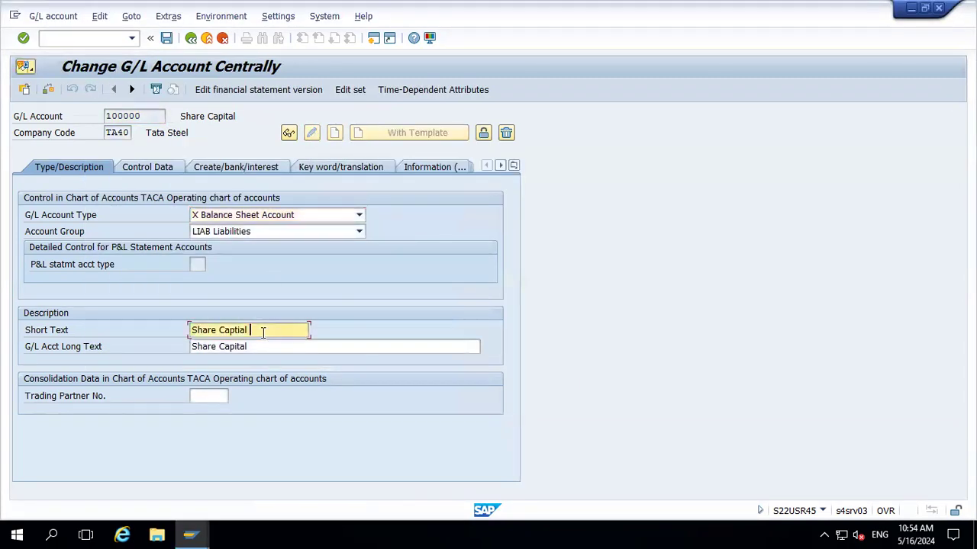
pyautogui.write('(XXX)')
pyautogui.press('Return')
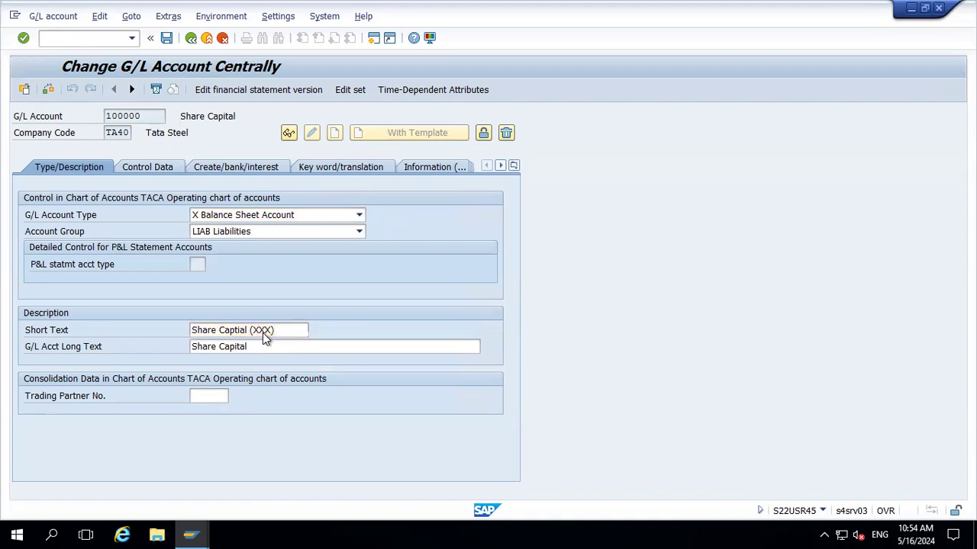
pyautogui.click(166, 37)
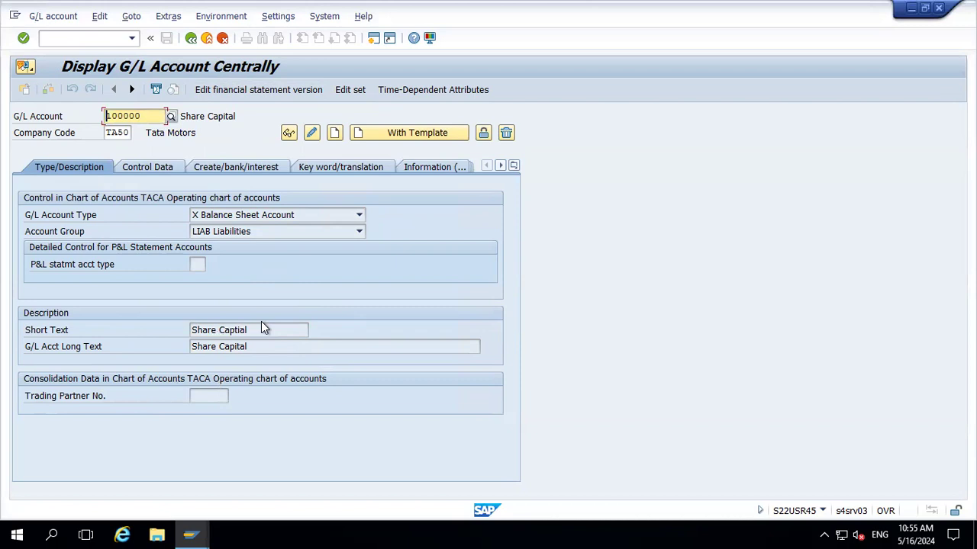
# Restart transaction FS00, set the company code to TA50, and open G/L account 100000 for change
pyautogui.click(207, 38)
pyautogui.write('FS00')
pyautogui.press('Return')
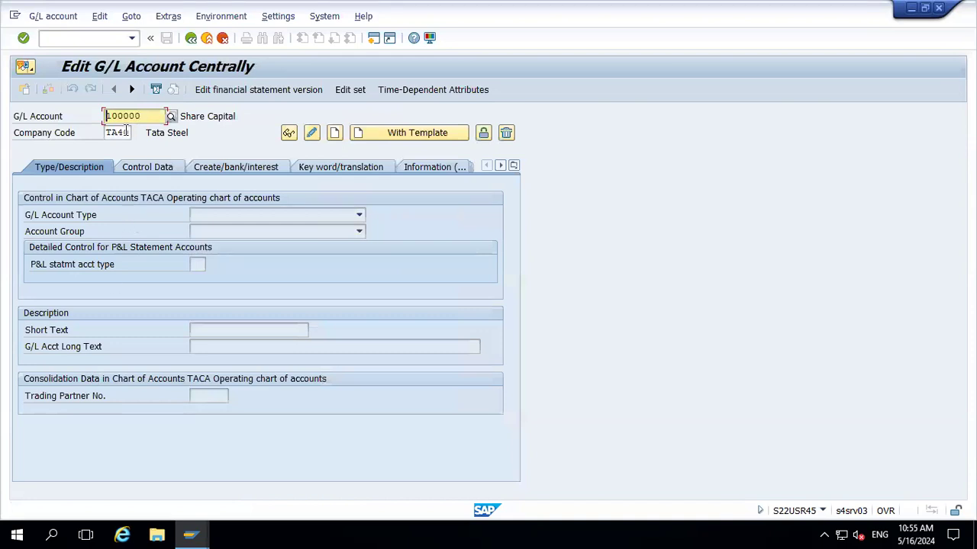
pyautogui.click(125, 133)
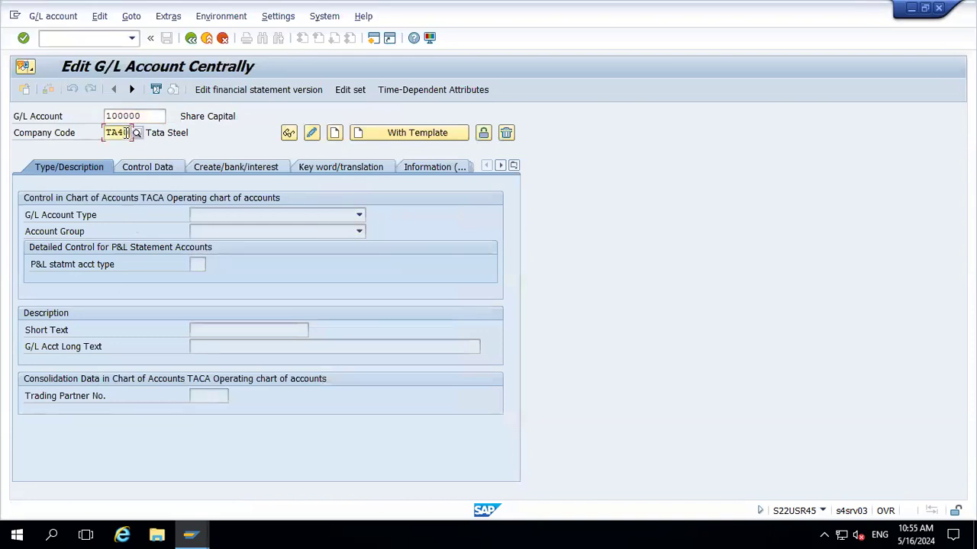
pyautogui.press('BackSpace')
pyautogui.press('BackSpace')
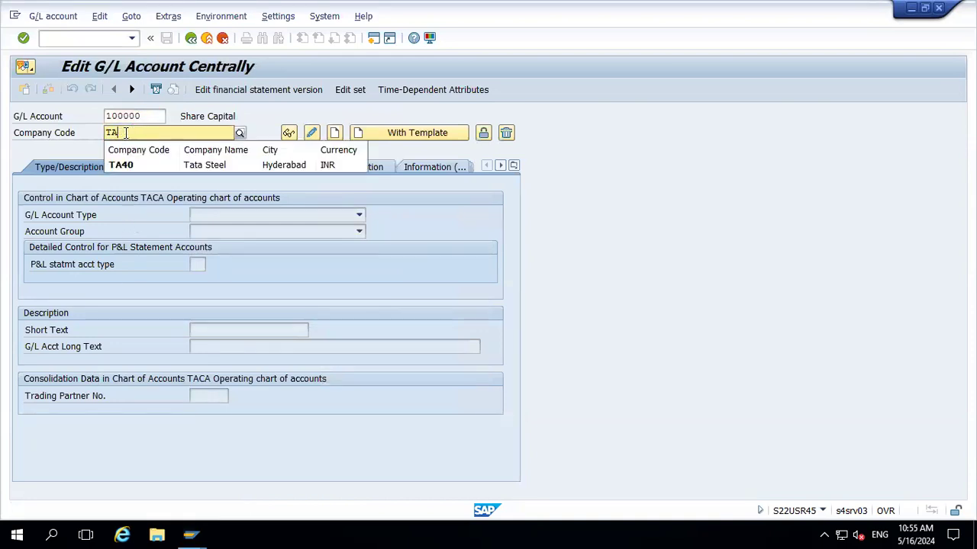
pyautogui.write('50')
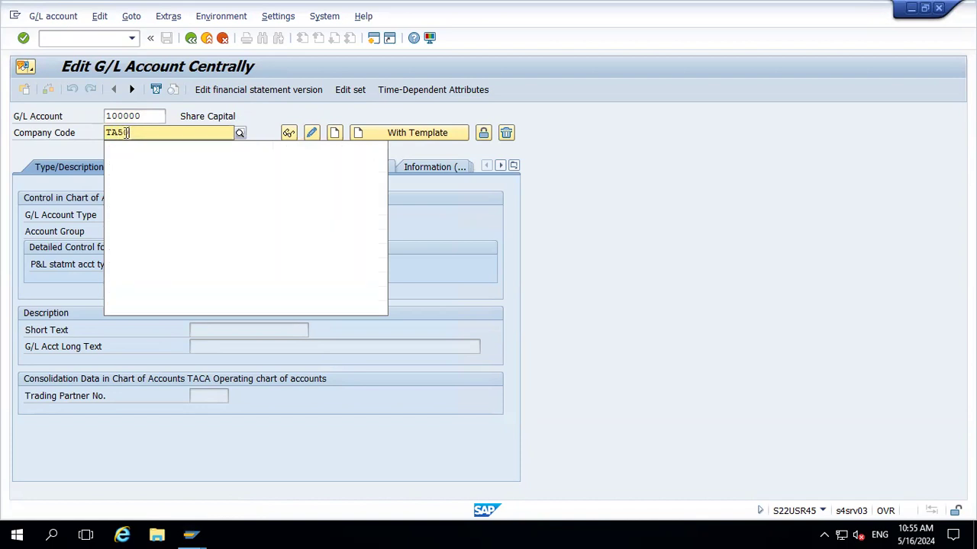
pyautogui.press('Return')
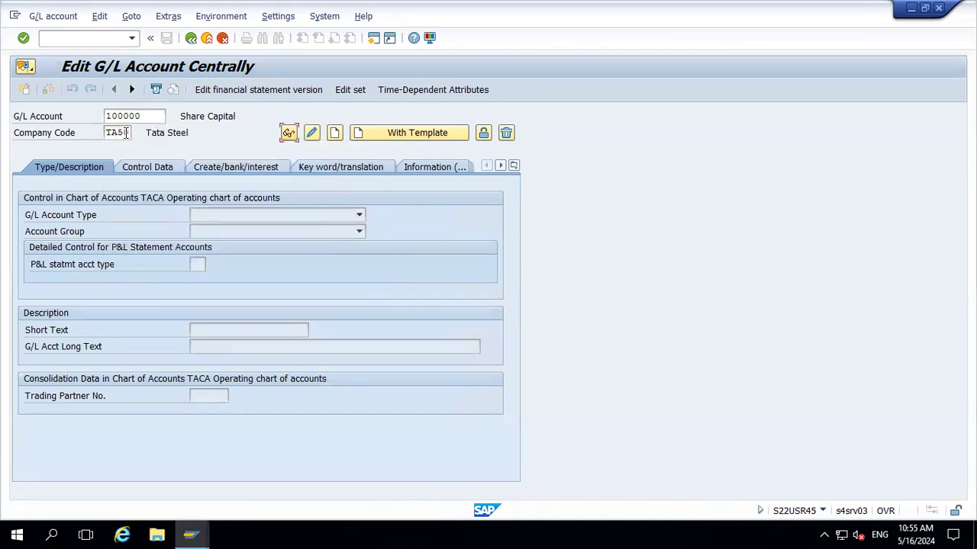
pyautogui.click(312, 135)
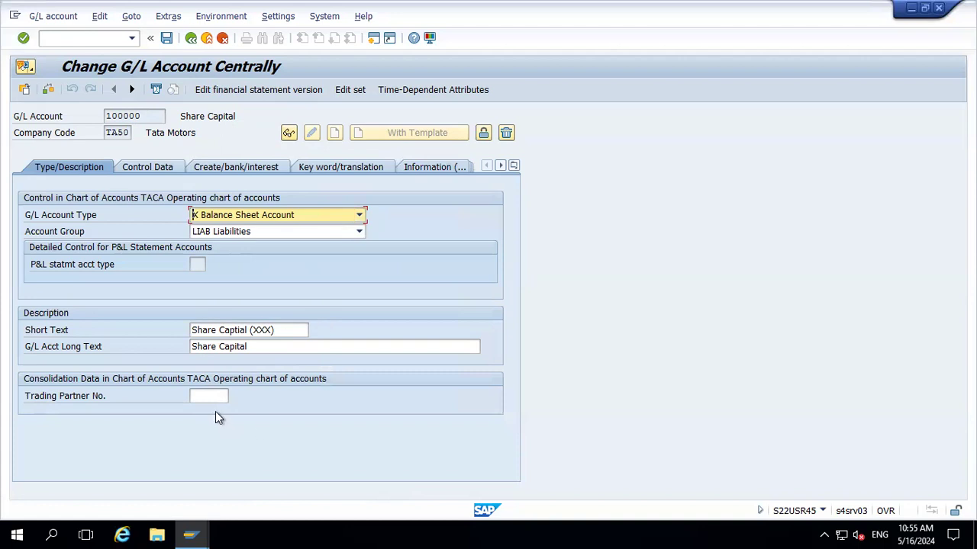
# Remove "(XXX)" from the short text of G/L account 100000 in TA50, leaving "Share Captial", and save
pyautogui.hotkey('ctrl', 's')
pyautogui.click(282, 330)
pyautogui.press('BackSpace')
pyautogui.press('BackSpace')
pyautogui.press('BackSpace')
pyautogui.press('BackSpace')
pyautogui.press('BackSpace')
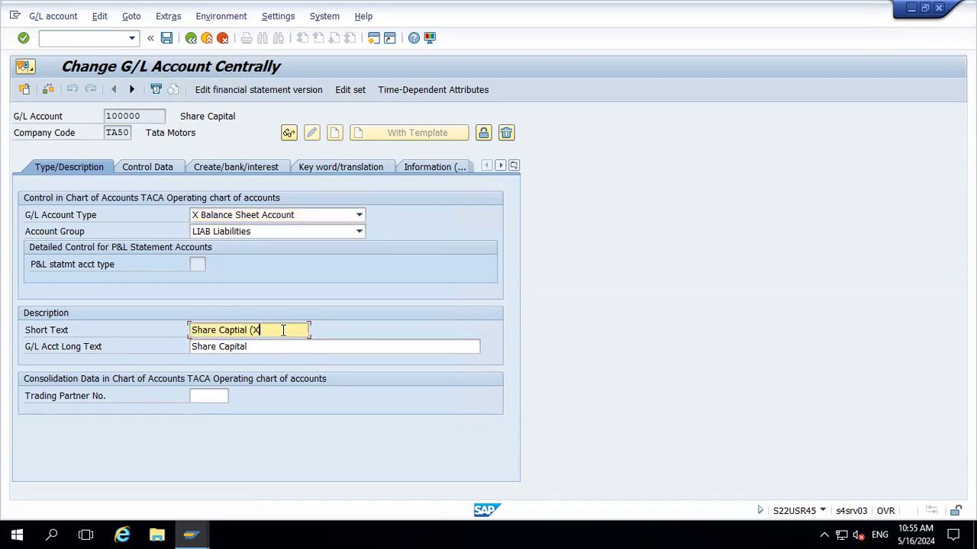
pyautogui.press('Return')
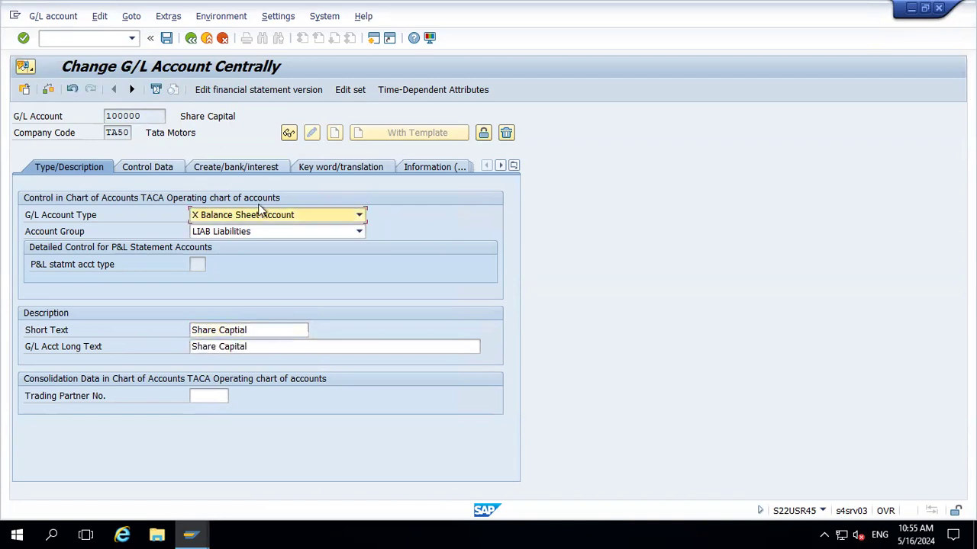
pyautogui.click(167, 40)
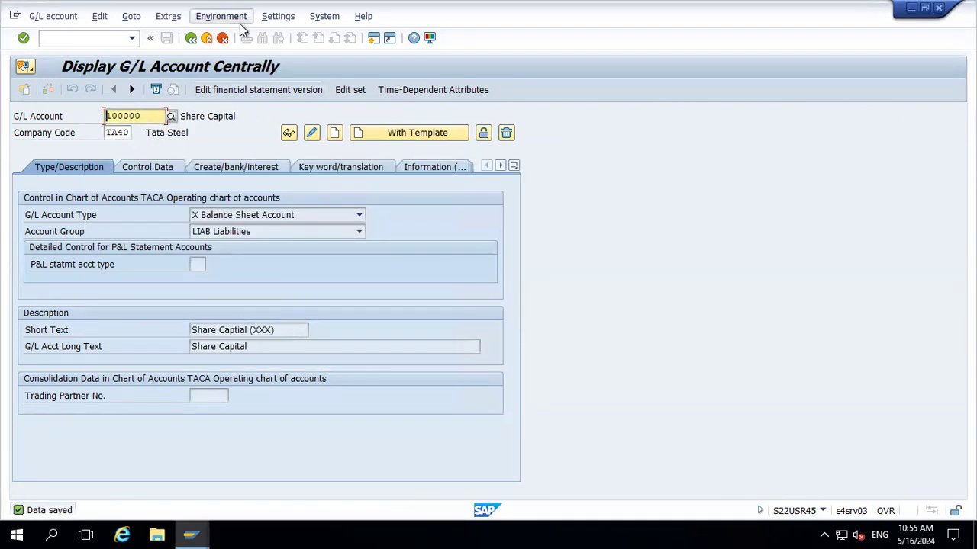
# Restart transaction FS00 in the other session, set the company code to TA40, and display G/L account 100000
pyautogui.click(207, 38)
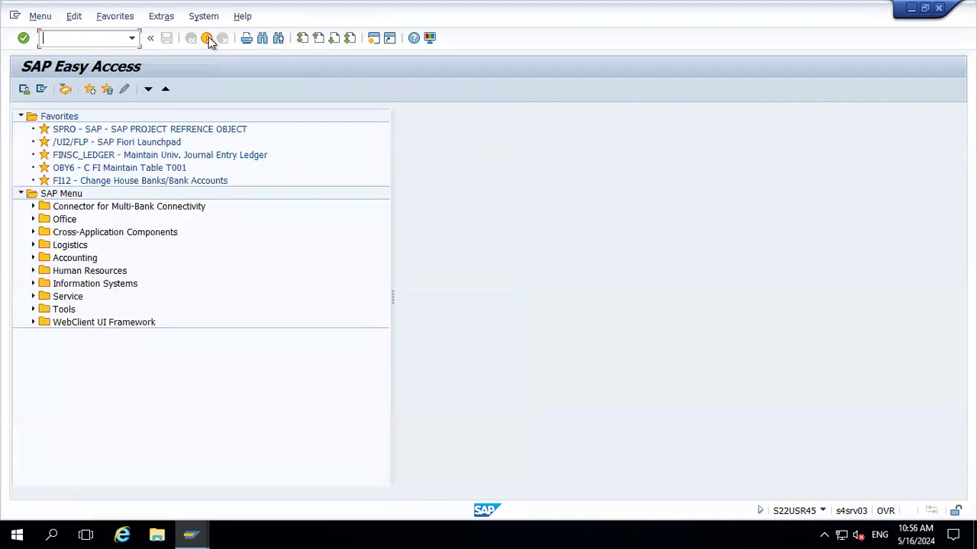
pyautogui.write('TA40')
pyautogui.press('BackSpace')
pyautogui.press('BackSpace')
pyautogui.press('BackSpace')
pyautogui.press('BackSpace')
pyautogui.write('FS00')
pyautogui.press('Return')
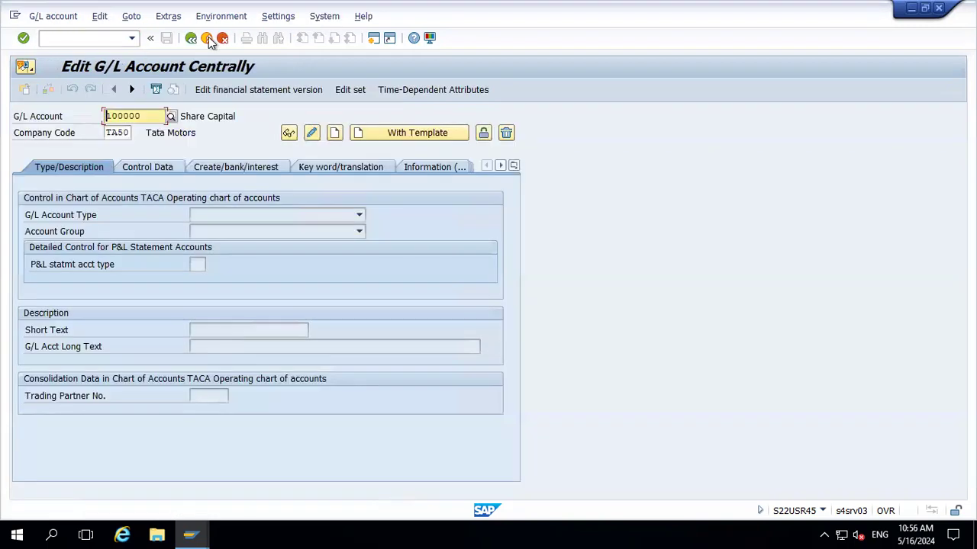
pyautogui.press('Tab')
pyautogui.press('BackSpace')
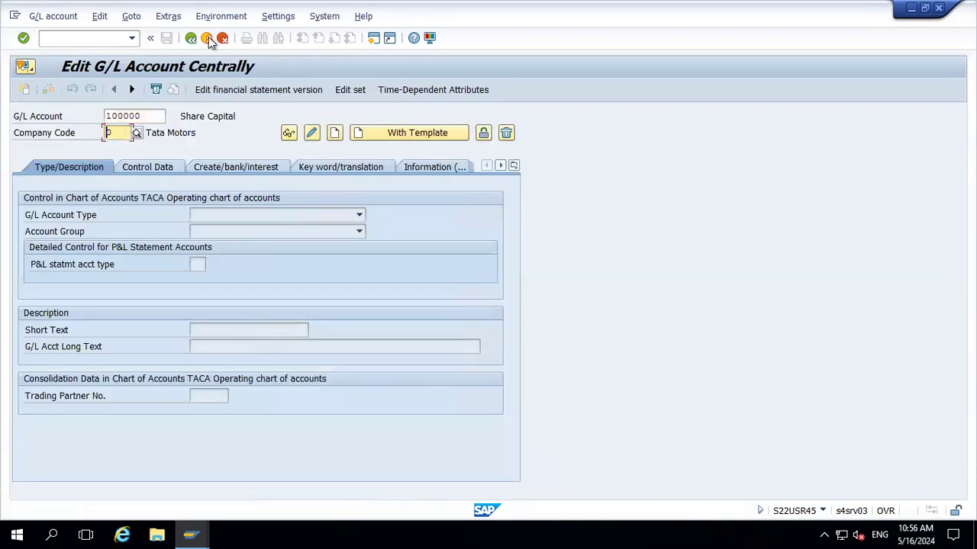
pyautogui.press('Down')
pyautogui.press('Down')
pyautogui.press('Return')
pyautogui.press('Return')
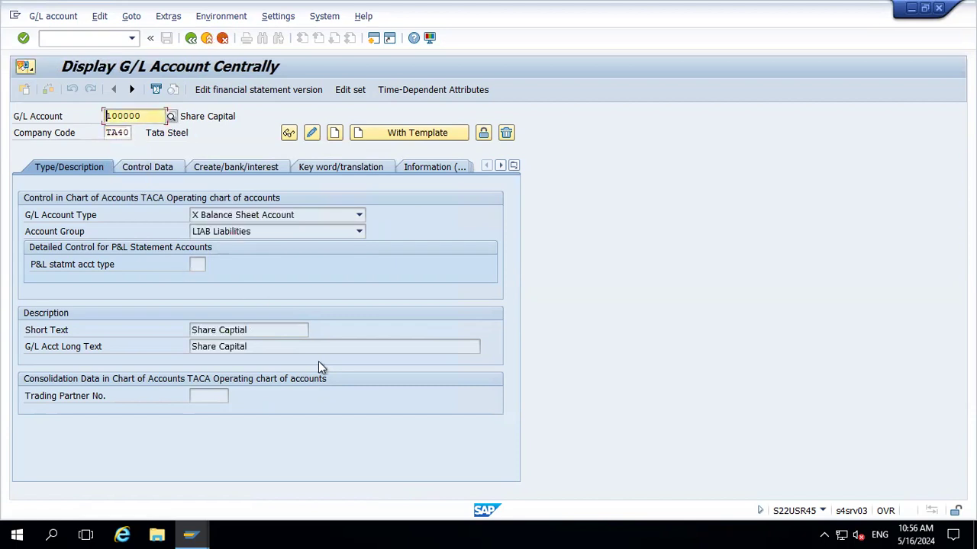
# Compare the short text of G/L account 100000 between the TA40 and TA50 sessions
pyautogui.click(279, 330)
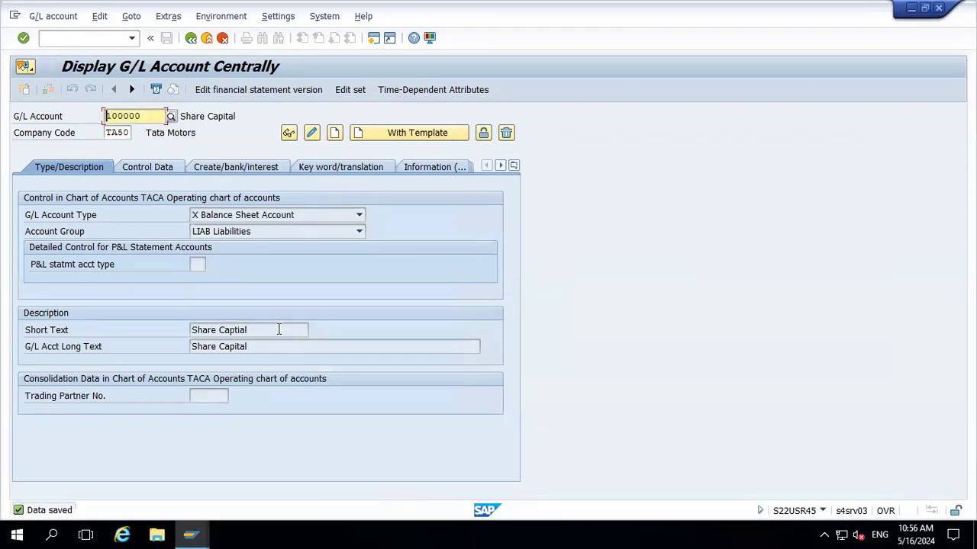
pyautogui.click(279, 330)
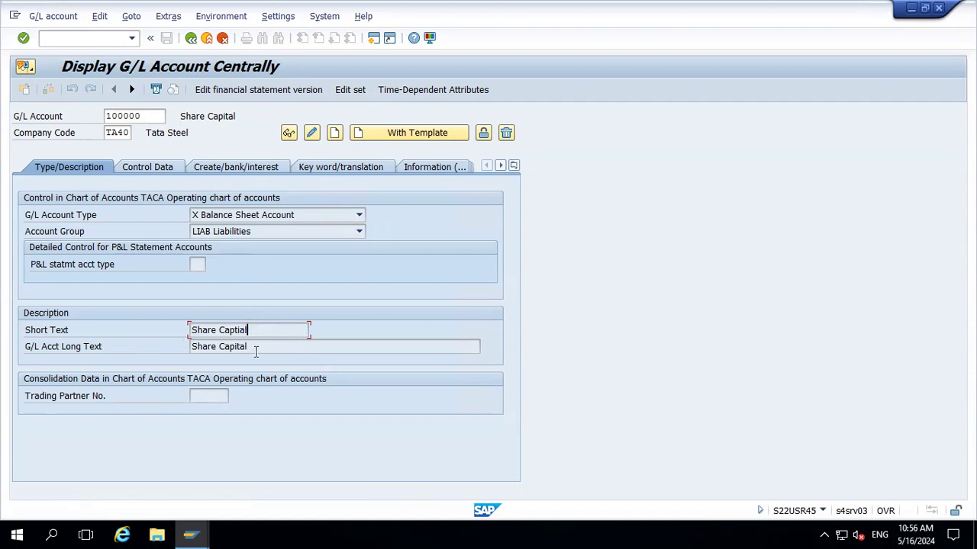
pyautogui.hotkey('alt', 'Tab')
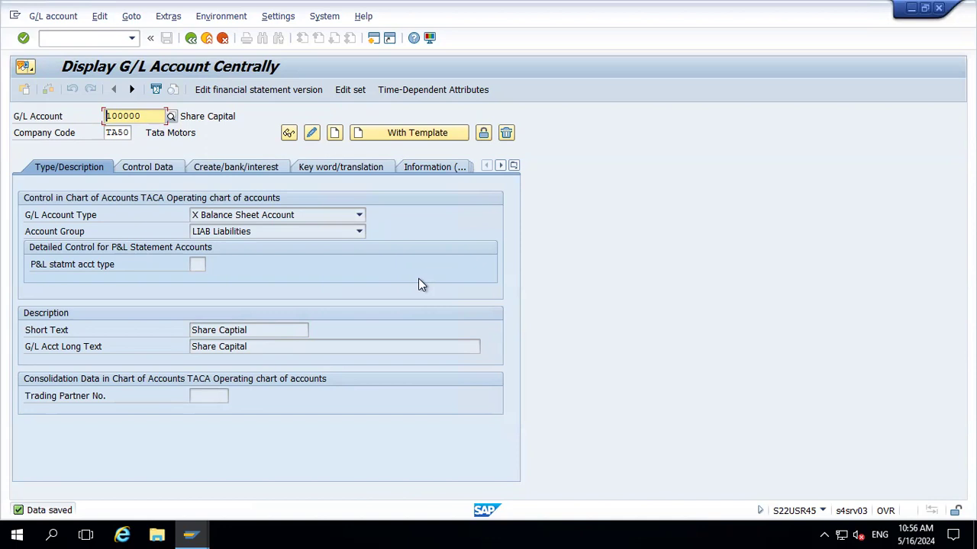
# Open G/L account 100000 for change in TA50, set its short text to "Share Captial (XXX)", and save
pyautogui.click(313, 134)
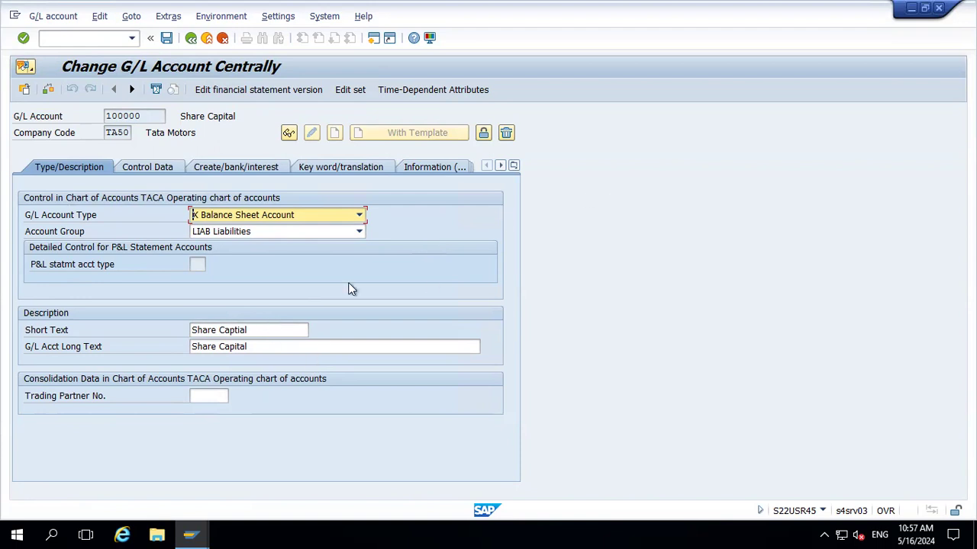
pyautogui.hotkey('alt', 'Tab')
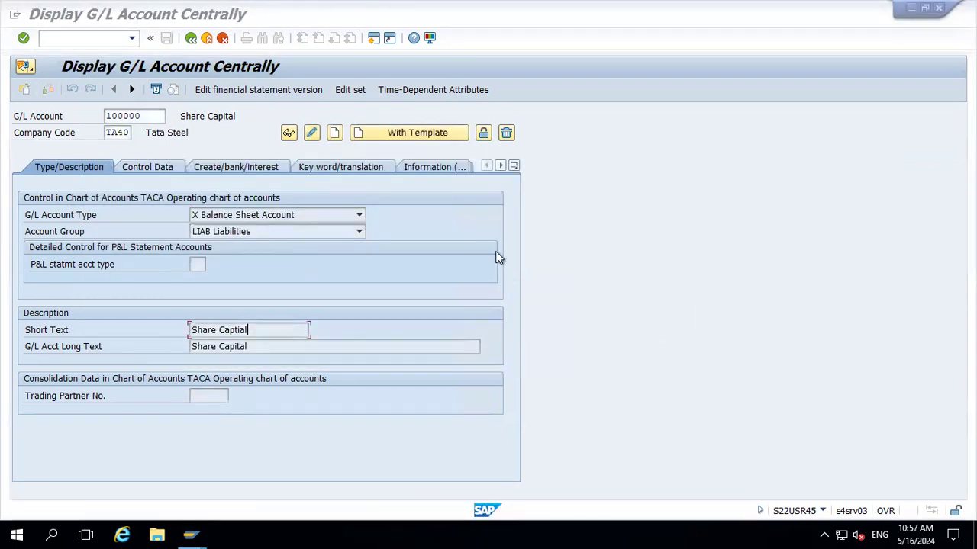
pyautogui.hotkey('alt', 'Tab')
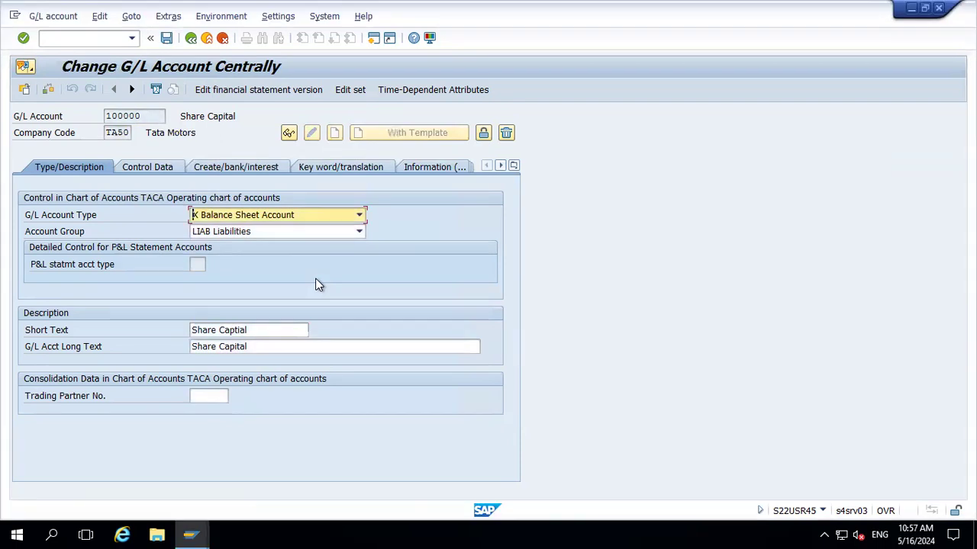
pyautogui.click(260, 328)
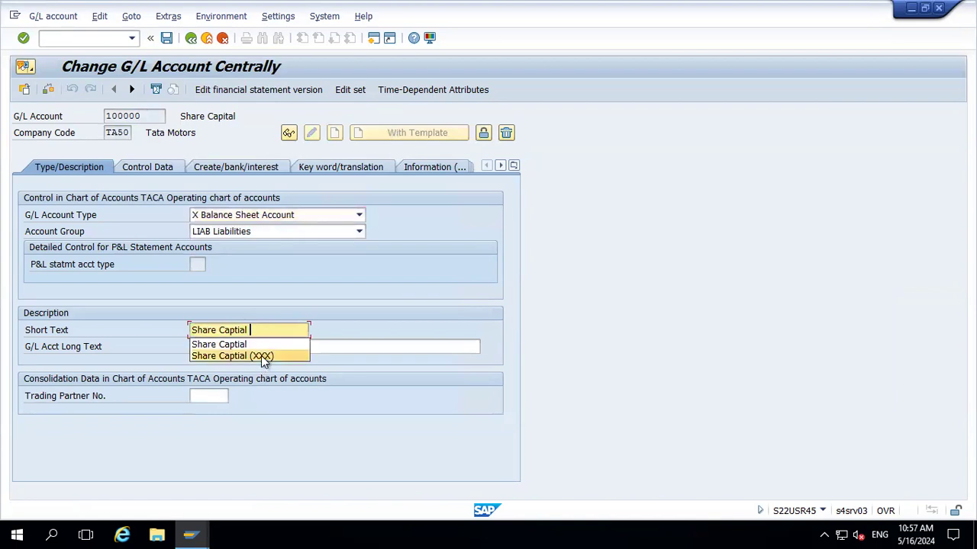
pyautogui.click(261, 356)
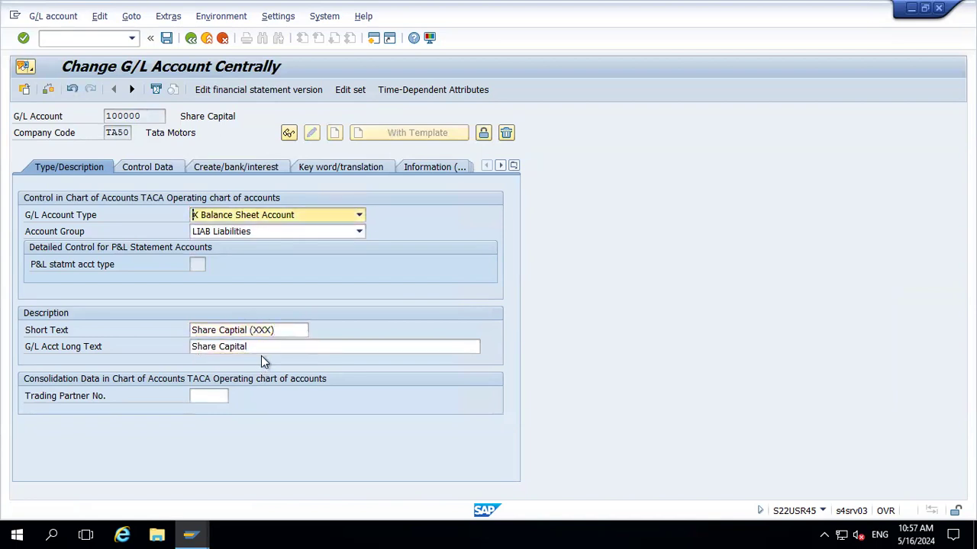
pyautogui.hotkey('ctrl', 's')
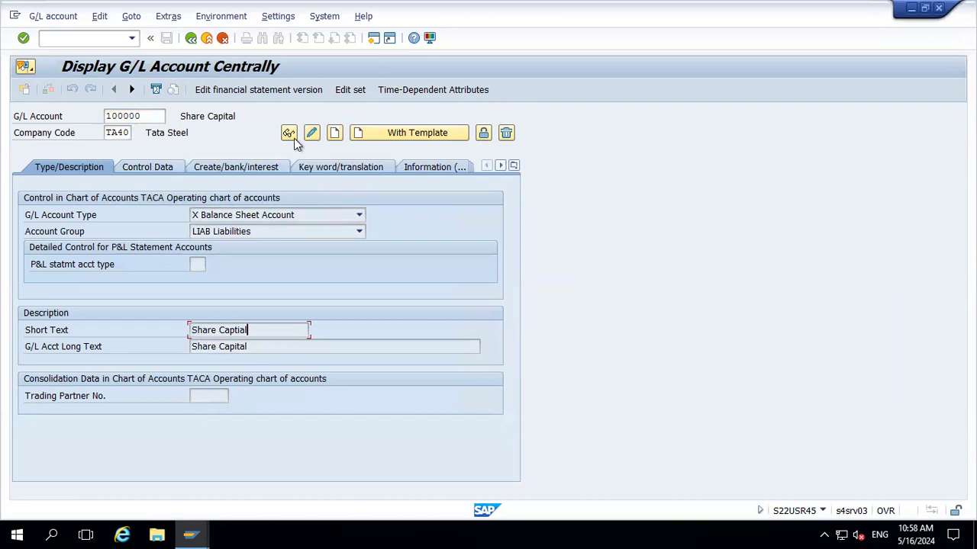
# Restart transaction FS00 in the TA40 session and open G/L account 100000 for change
pyautogui.click(206, 38)
pyautogui.write('FS00')
pyautogui.press('Return')
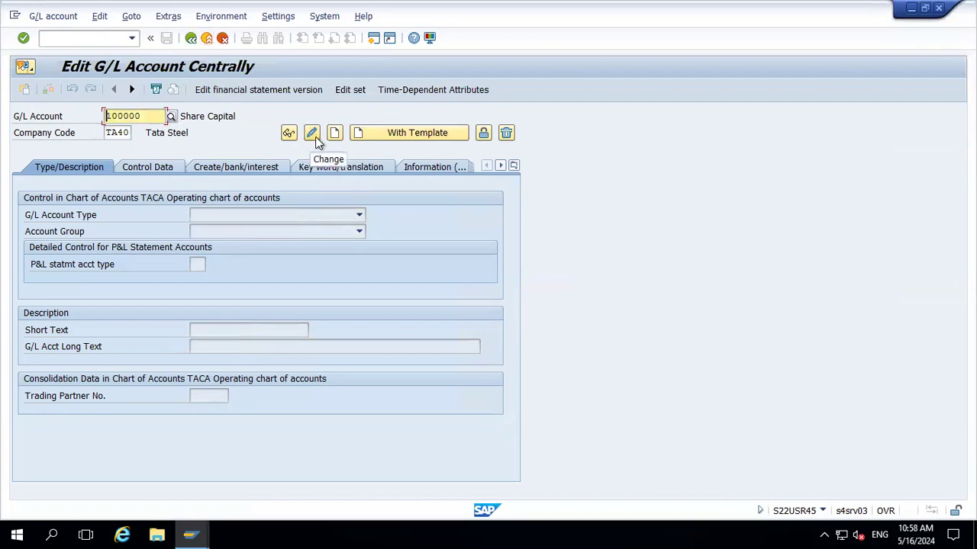
pyautogui.click(315, 137)
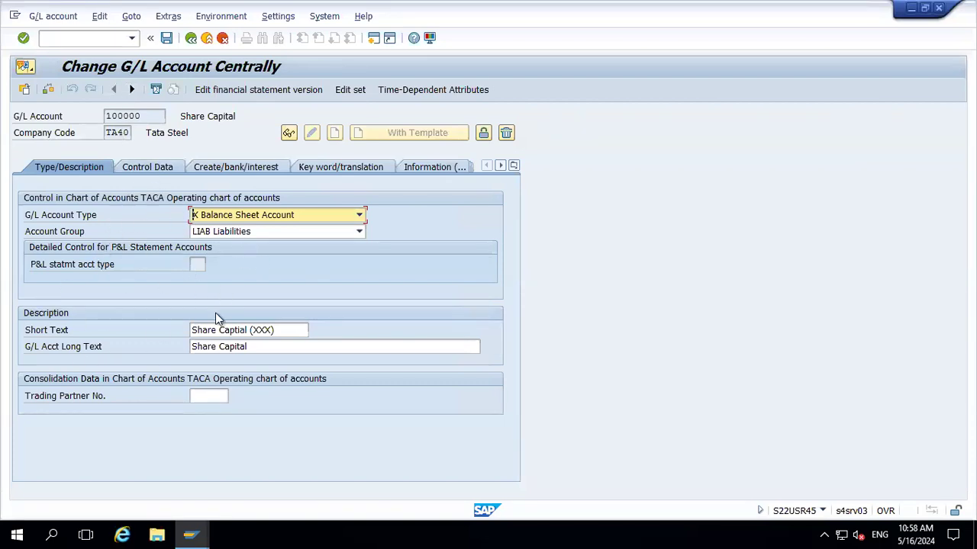
# Shorten the short text of G/L account 100000 in TA40 to "Share Captial" and save the account
pyautogui.click(286, 330)
pyautogui.press('BackSpace')
pyautogui.press('BackSpace')
pyautogui.press('BackSpace')
pyautogui.press('BackSpace')
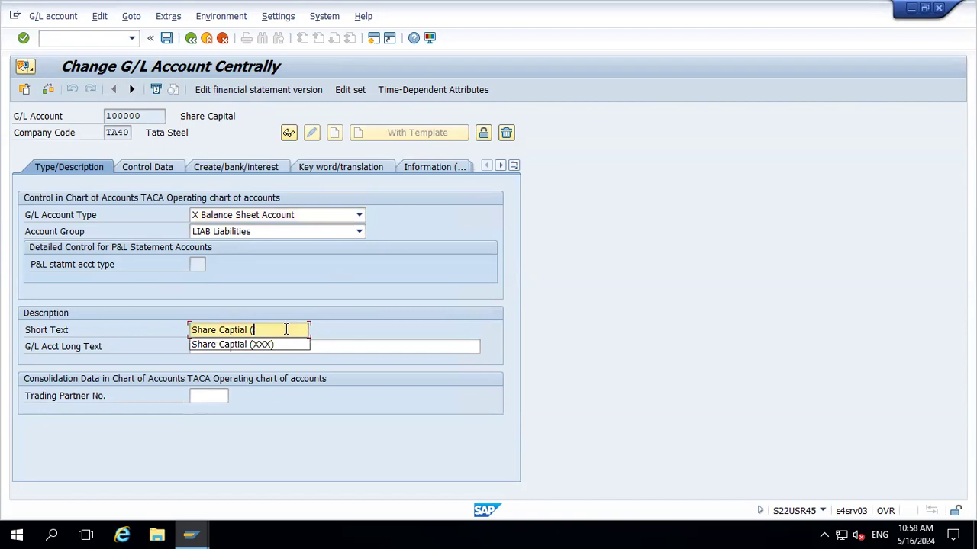
pyautogui.press('BackSpace')
pyautogui.press('BackSpace')
pyautogui.press('Return')
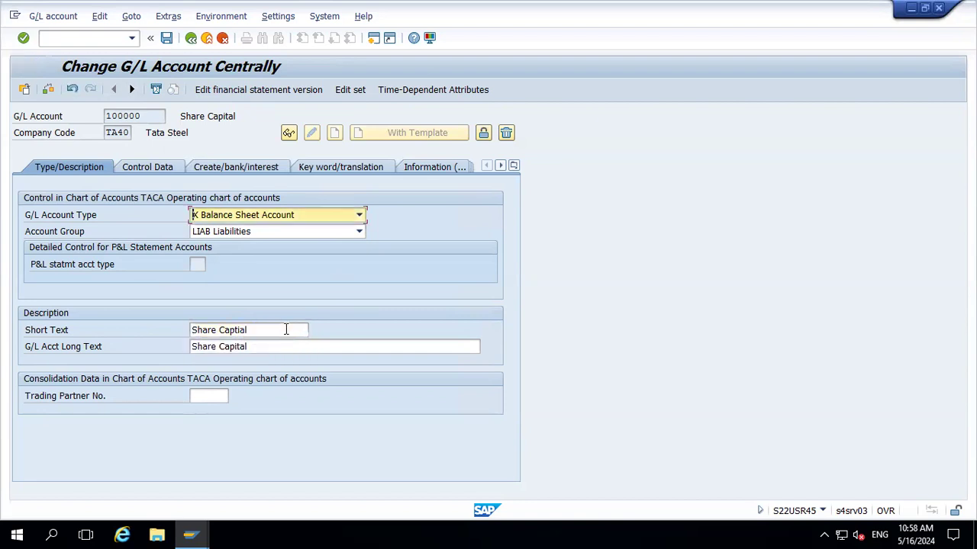
pyautogui.click(167, 38)
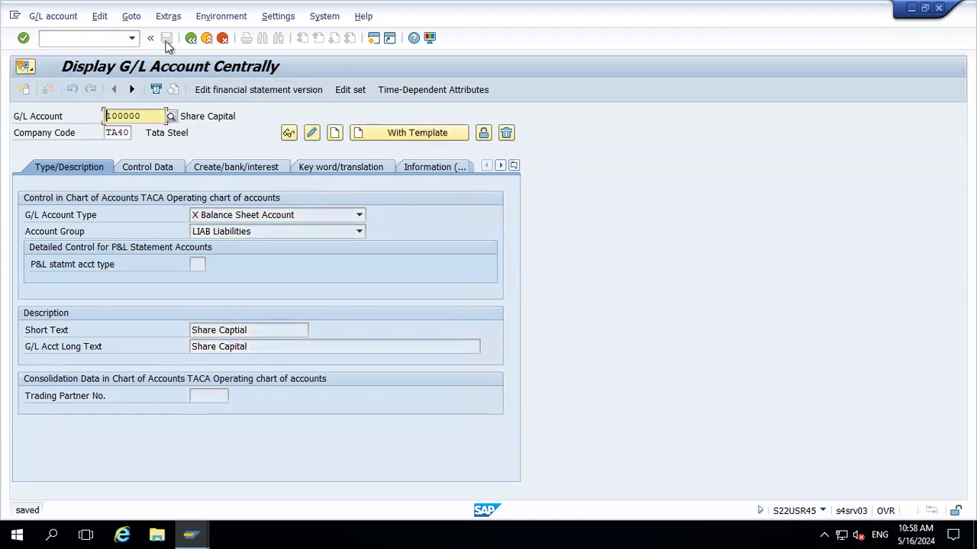
# Set the company code to TA50, open G/L account 100000 there for change, and return to the initial edit view
pyautogui.click(128, 132)
pyautogui.press('BackSpace')
pyautogui.press('BackSpace')
pyautogui.press('BackSpace')
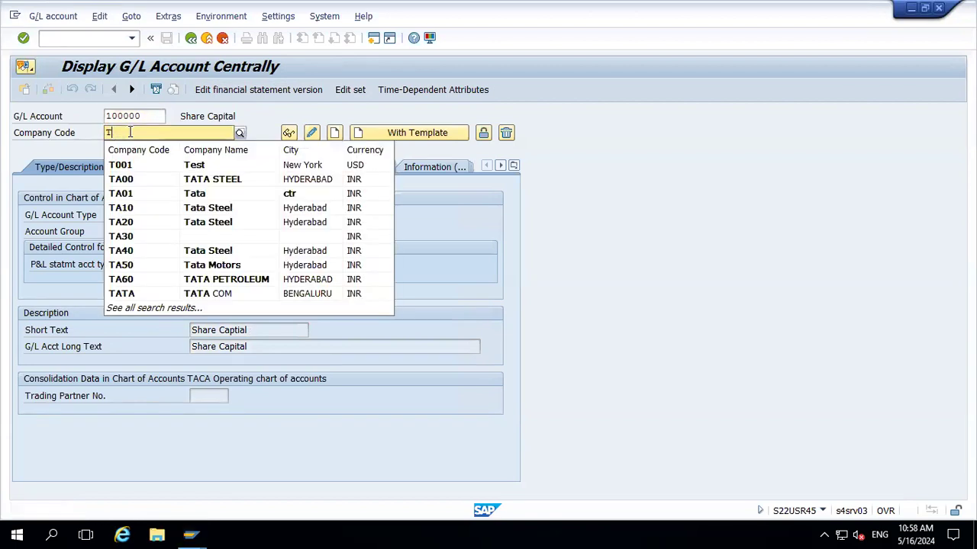
pyautogui.write('A')
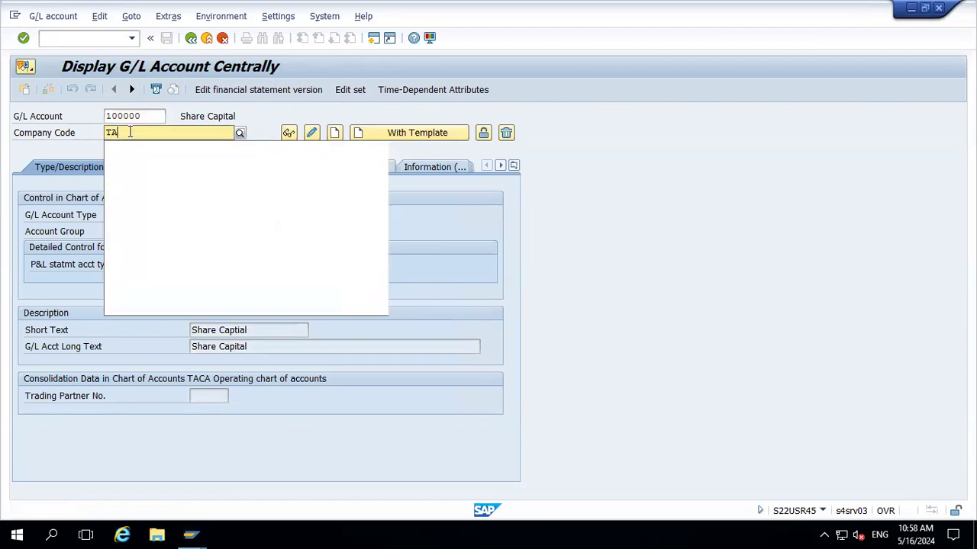
pyautogui.write('50')
pyautogui.press('Return')
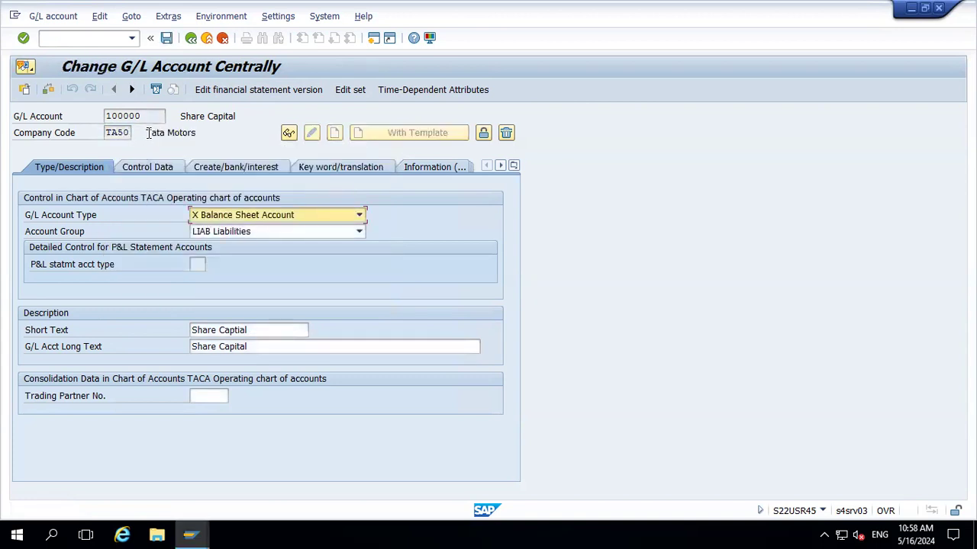
pyautogui.press('F3')
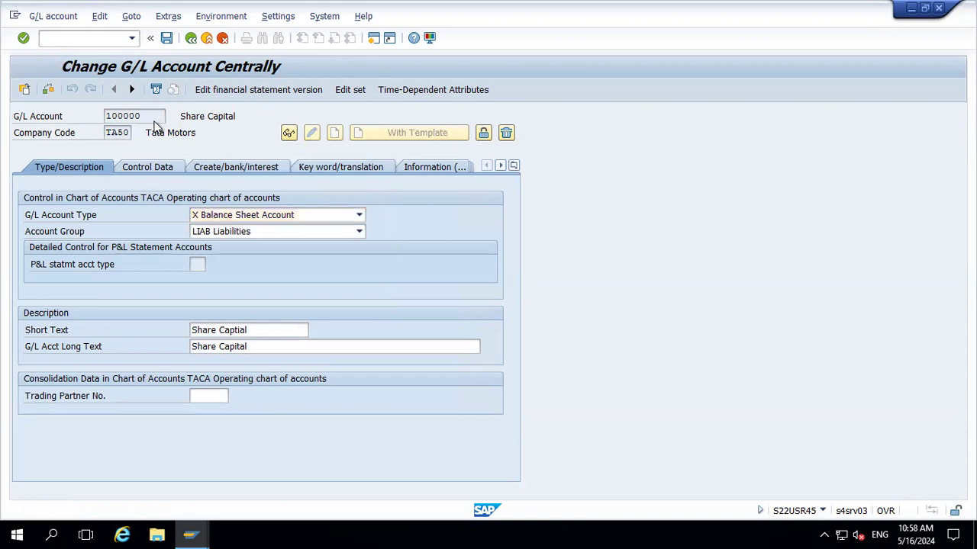
# Look up the G/L account numbers available in chart of accounts TACA, and close the list
pyautogui.click(171, 117)
pyautogui.press('Return')
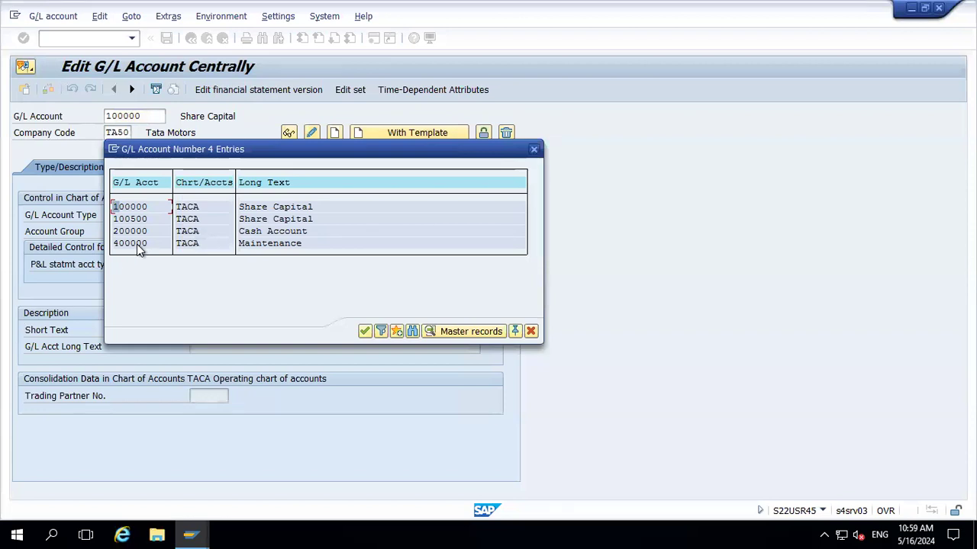
pyautogui.click(534, 152)
# Open G/L account 100000 in TA50 for change, view its control data, and leave change mode
pyautogui.click(310, 135)
pyautogui.click(147, 169)
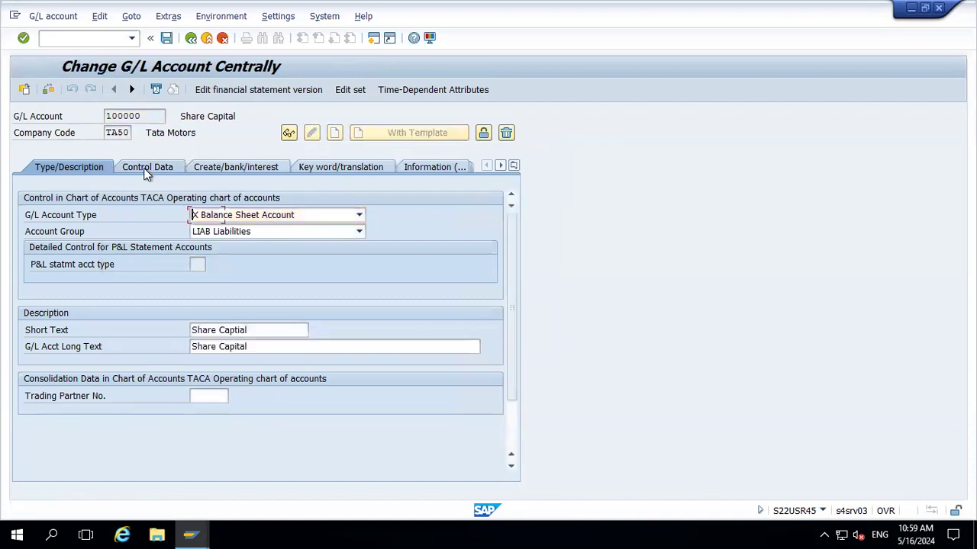
pyautogui.press('F3')
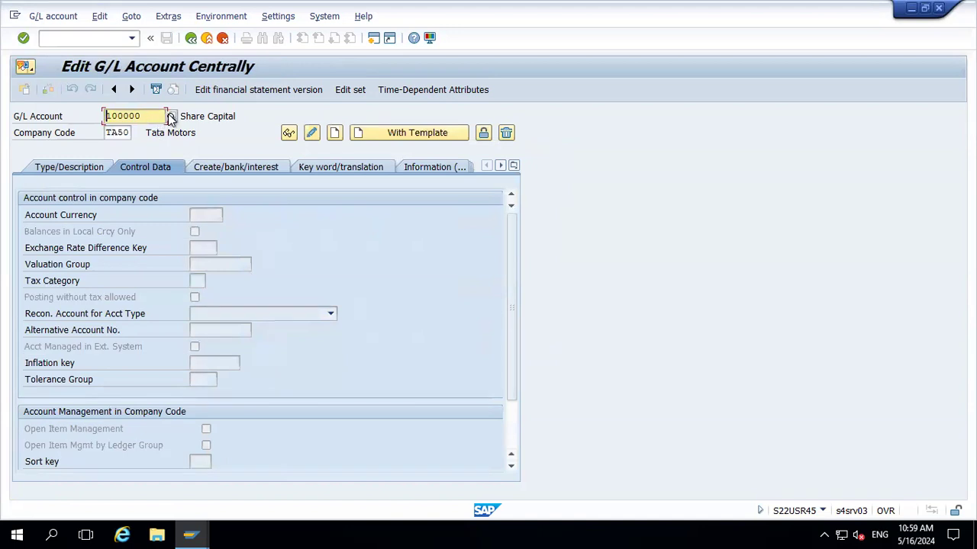
# Pick G/L account 400000 from the TACA account list and try to open it for change in company code TA50
pyautogui.click(171, 116)
pyautogui.press('Return')
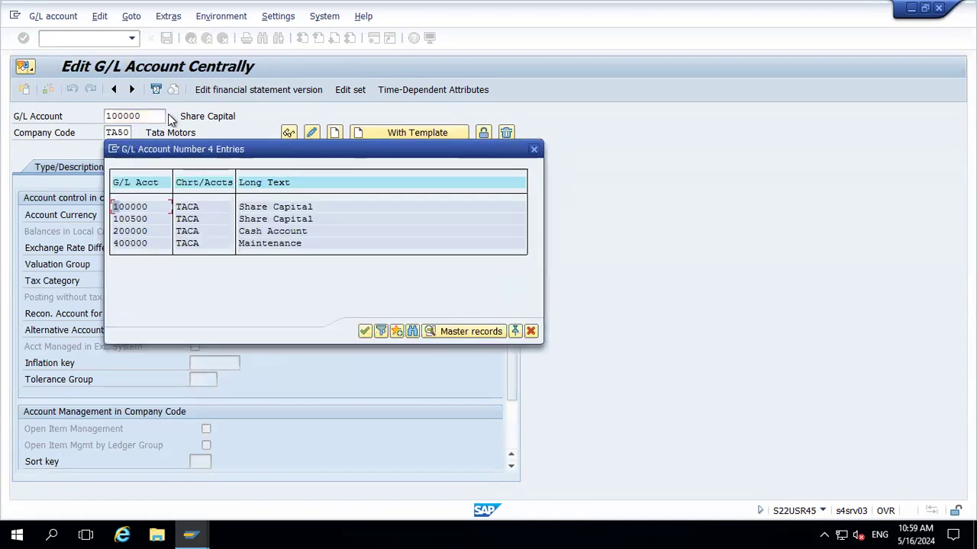
pyautogui.doubleClick(130, 243)
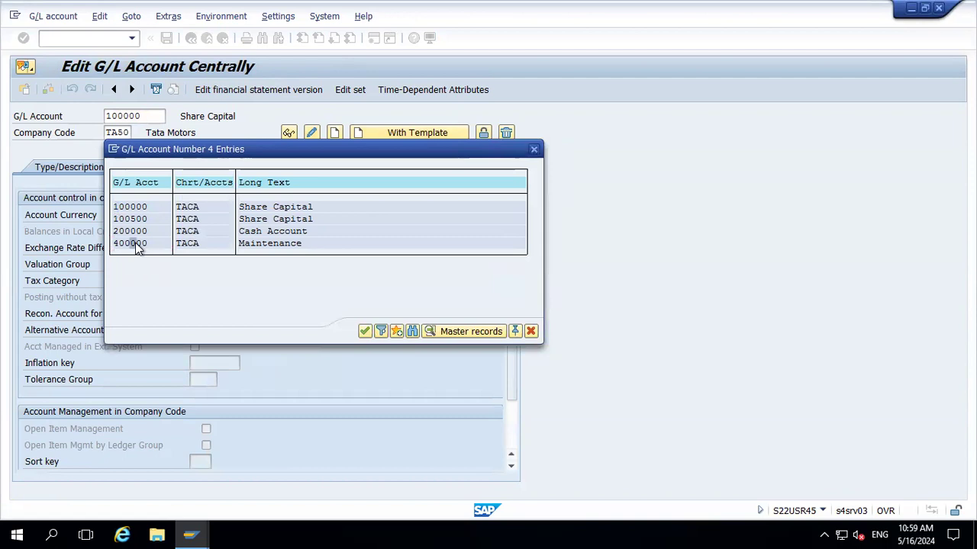
pyautogui.click(312, 133)
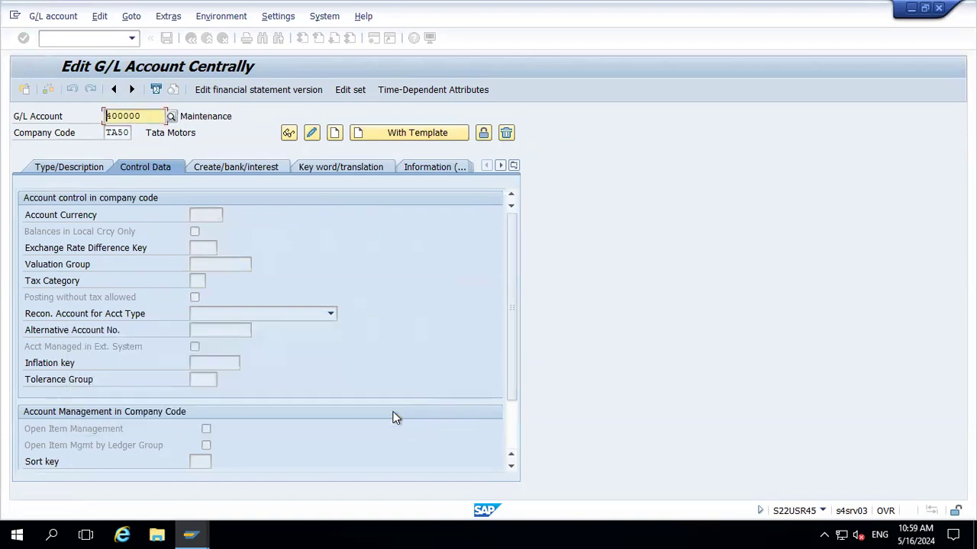
pyautogui.click(395, 414)
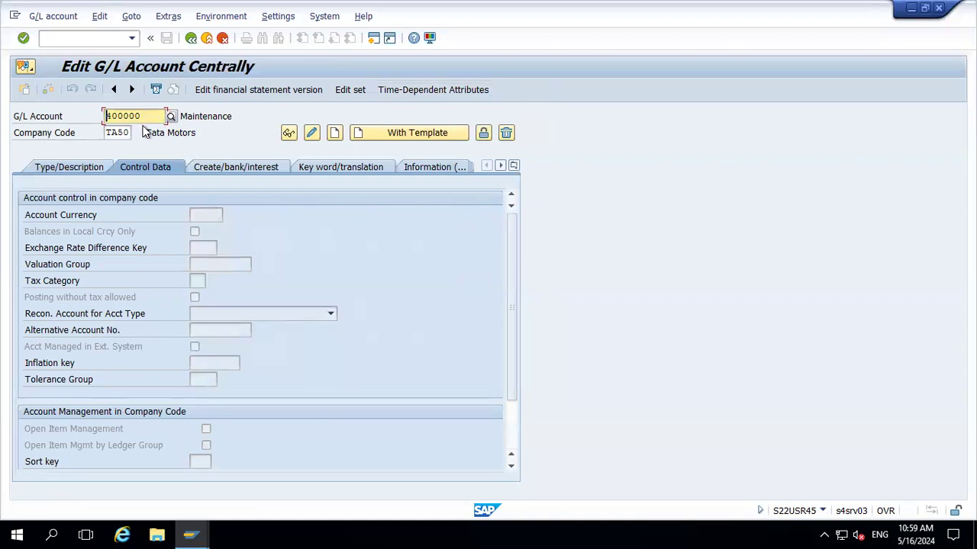
# Switch to the other FS00 session, set the company code to TA40, and open G/L account 100000 there for change
pyautogui.hotkey('alt', 'Tab')
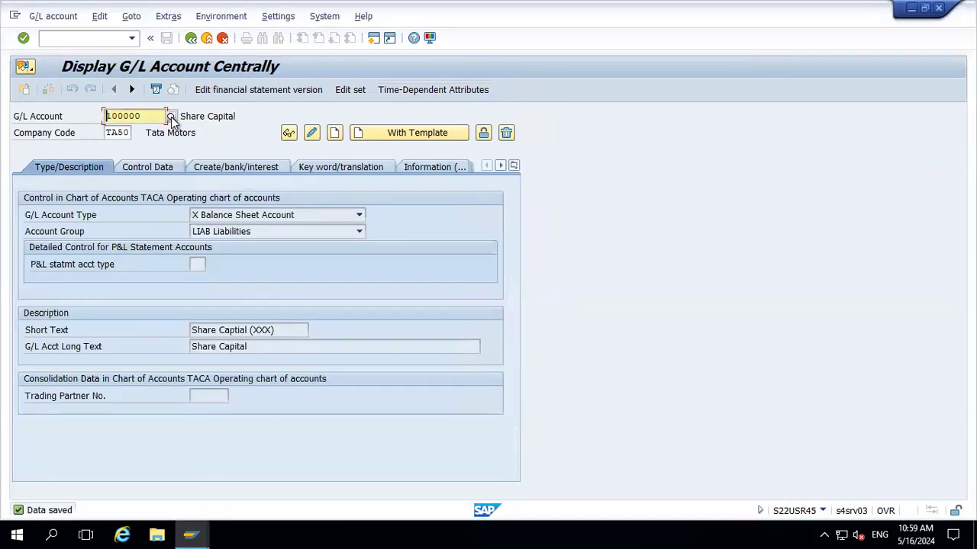
pyautogui.press('BackSpace')
pyautogui.press('BackSpace')
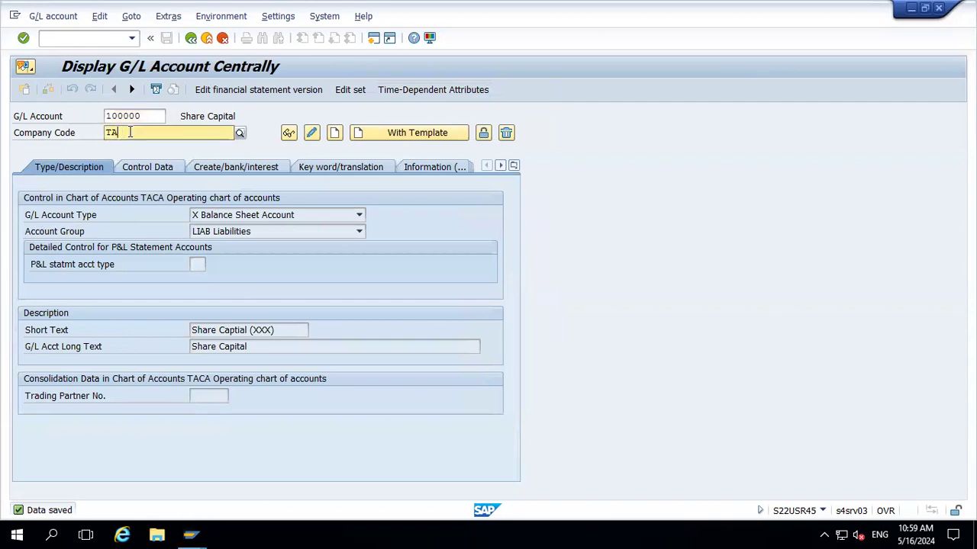
pyautogui.write('40')
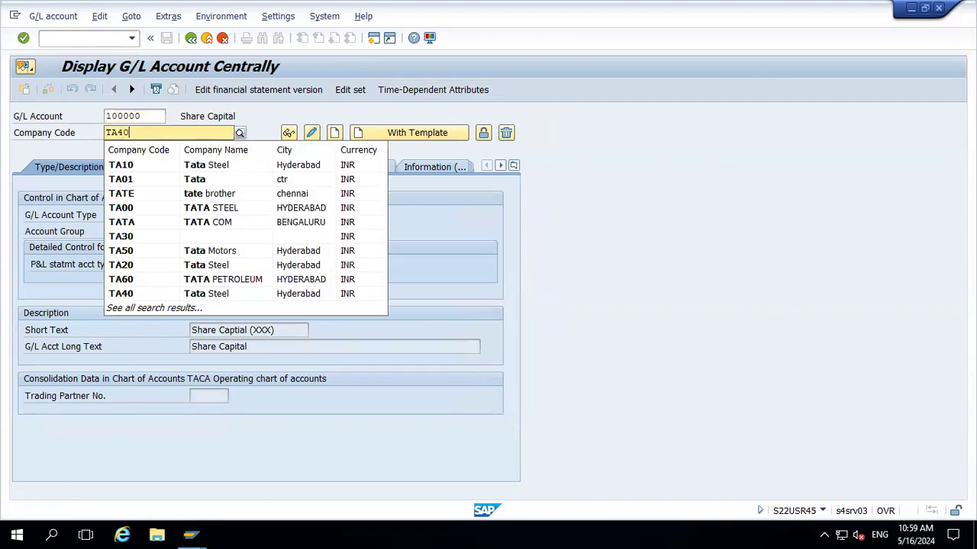
pyautogui.press('Return')
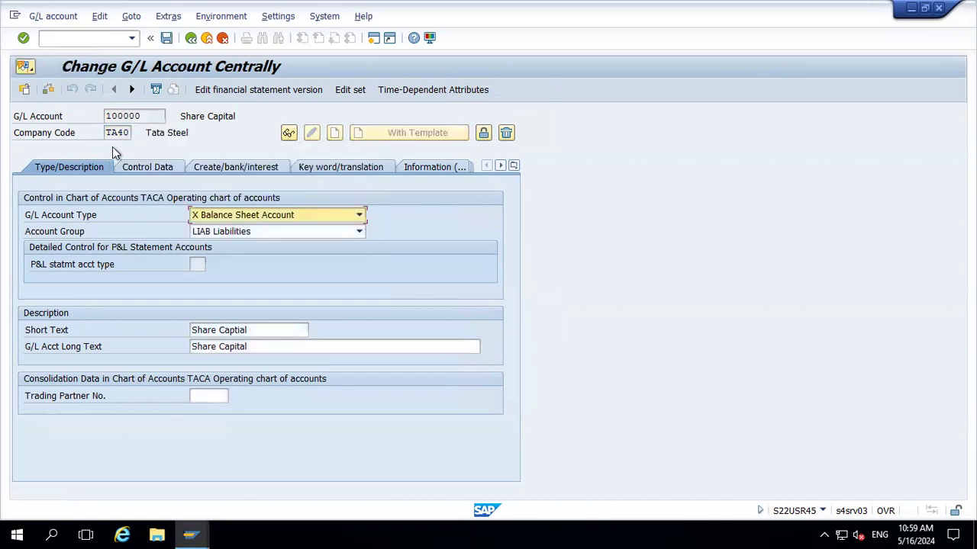
# Return to the initial edit view in TA40, pick G/L account 400000 from the account list, and open it for change
pyautogui.click(162, 116)
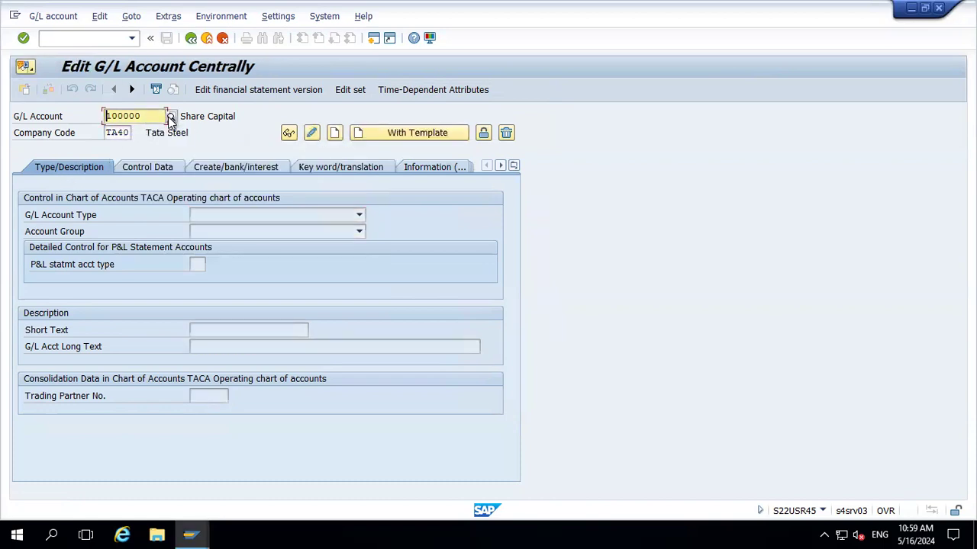
pyautogui.click(169, 116)
pyautogui.press('Return')
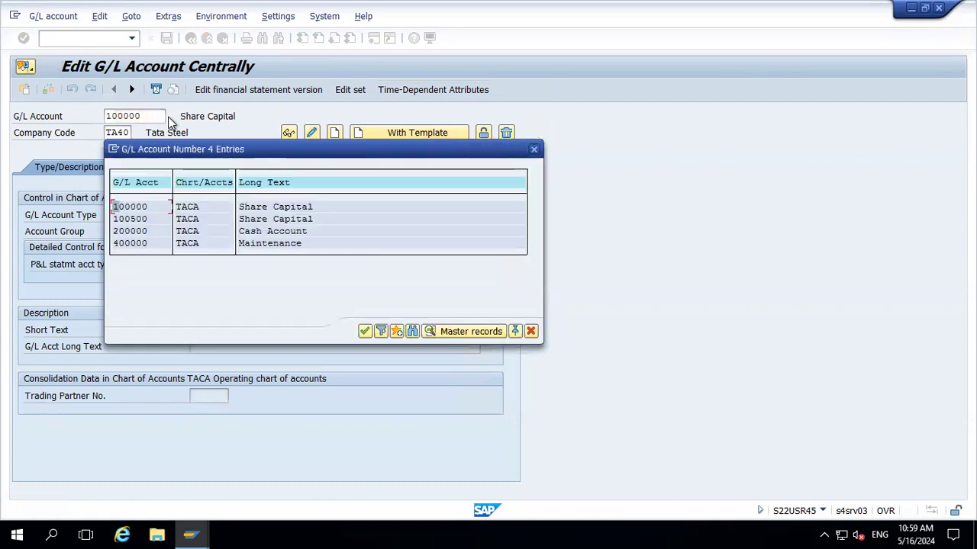
pyautogui.doubleClick(135, 245)
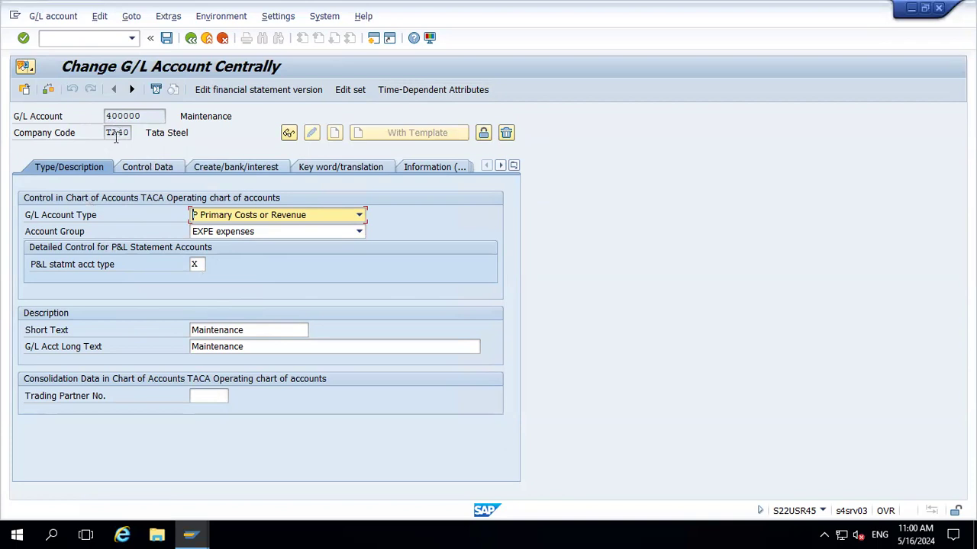
# Examine the control data and field status group of G/L account 400000 in TA40, and save the account unmodified
pyautogui.click(149, 169)
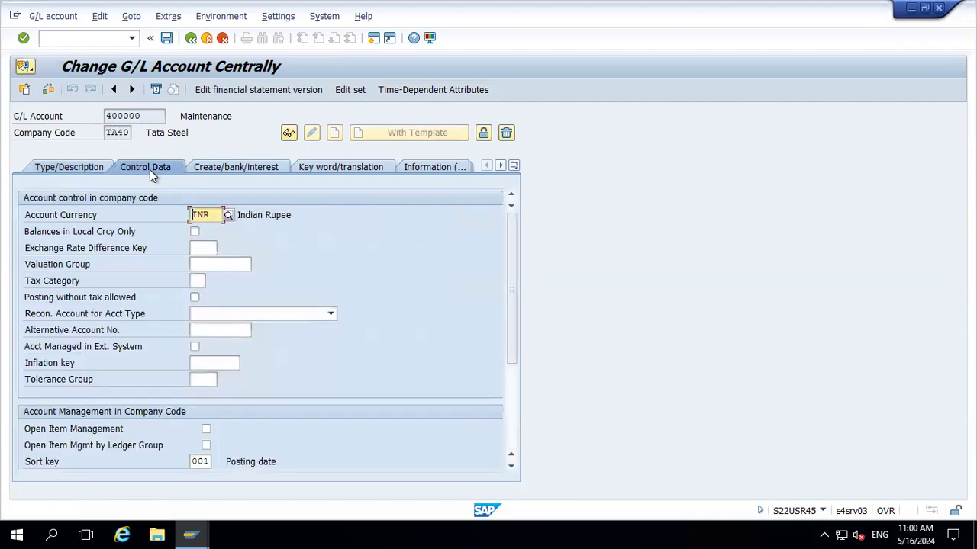
pyautogui.click(512, 394)
pyautogui.click(260, 166)
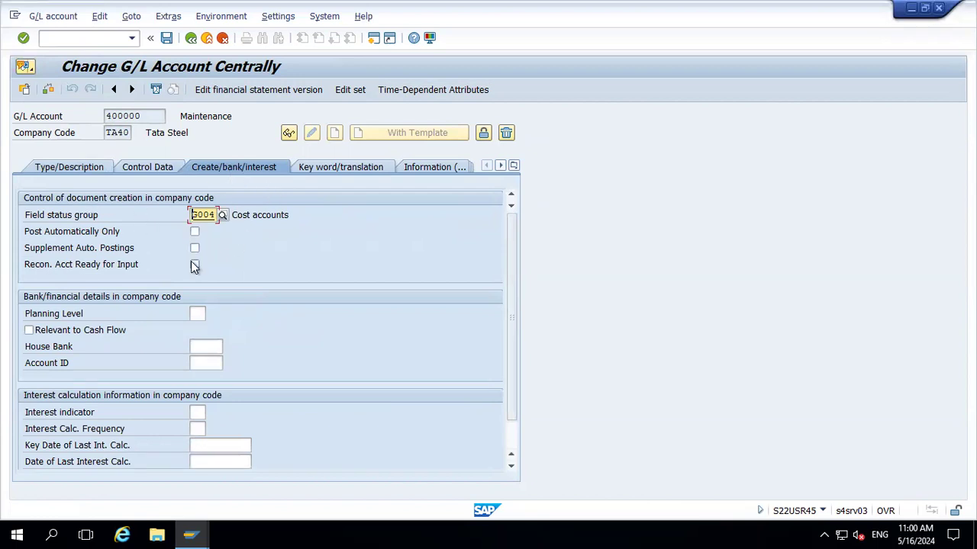
pyautogui.click(158, 166)
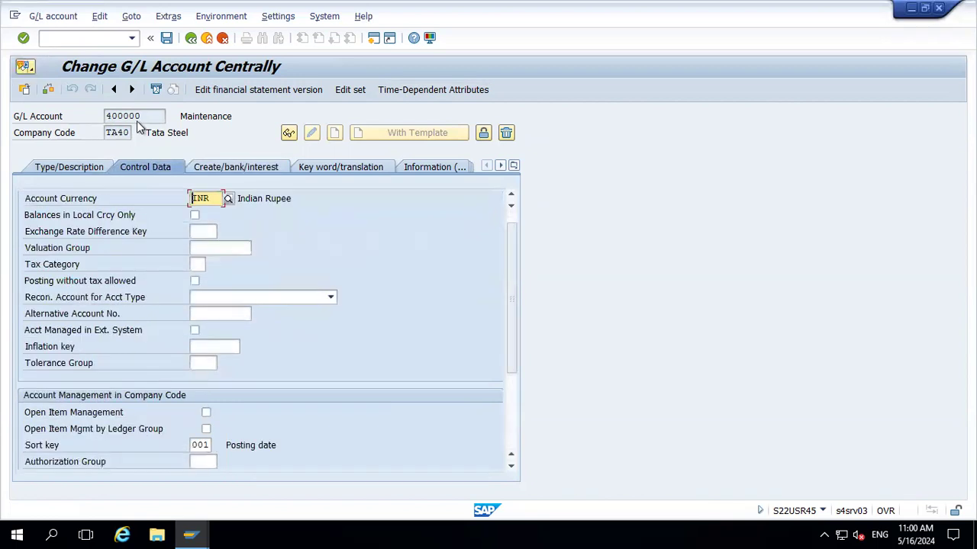
pyautogui.click(167, 38)
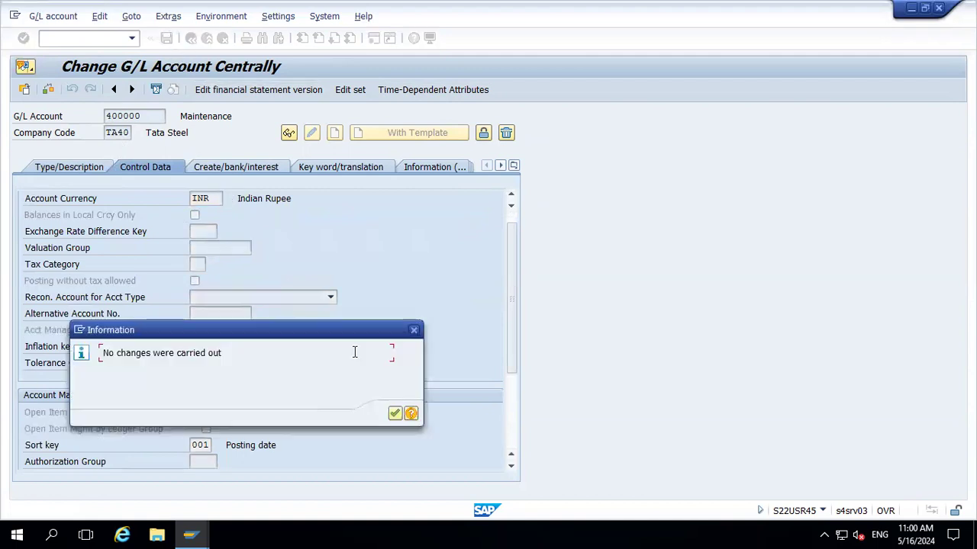
pyautogui.click(395, 416)
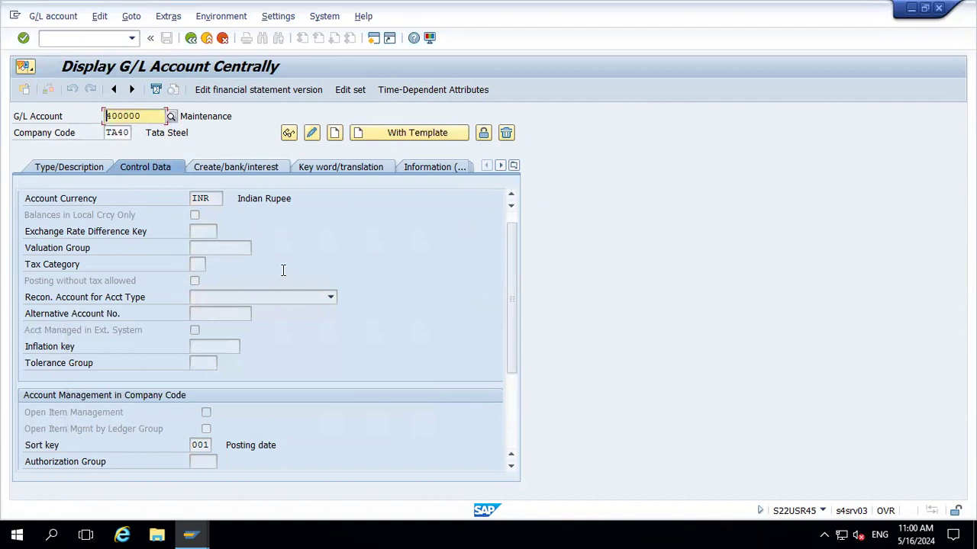
# Set the company code to TA50 for G/L account 400000 and dismiss the resulting message
pyautogui.click(131, 133)
pyautogui.press('BackSpace')
pyautogui.write('TA50')
pyautogui.press('Return')
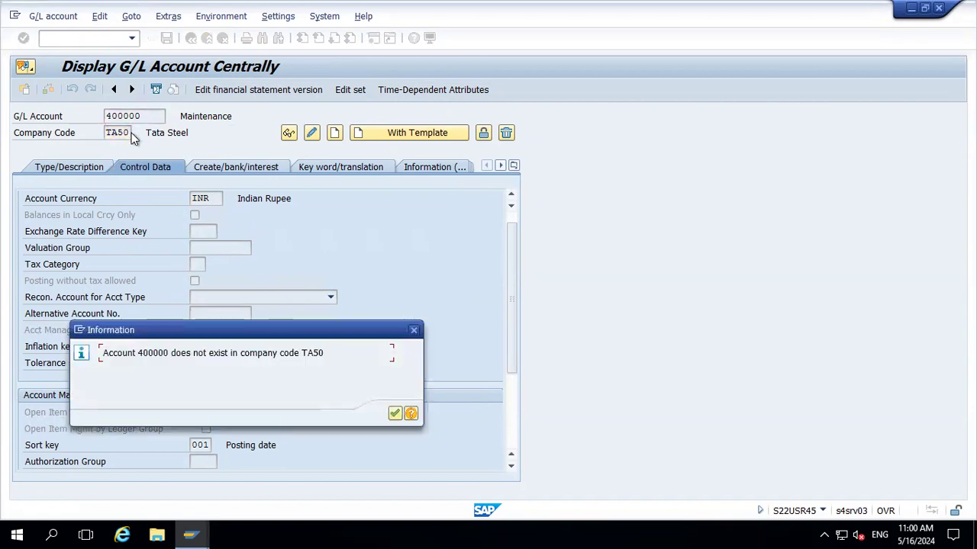
pyautogui.press('Return')
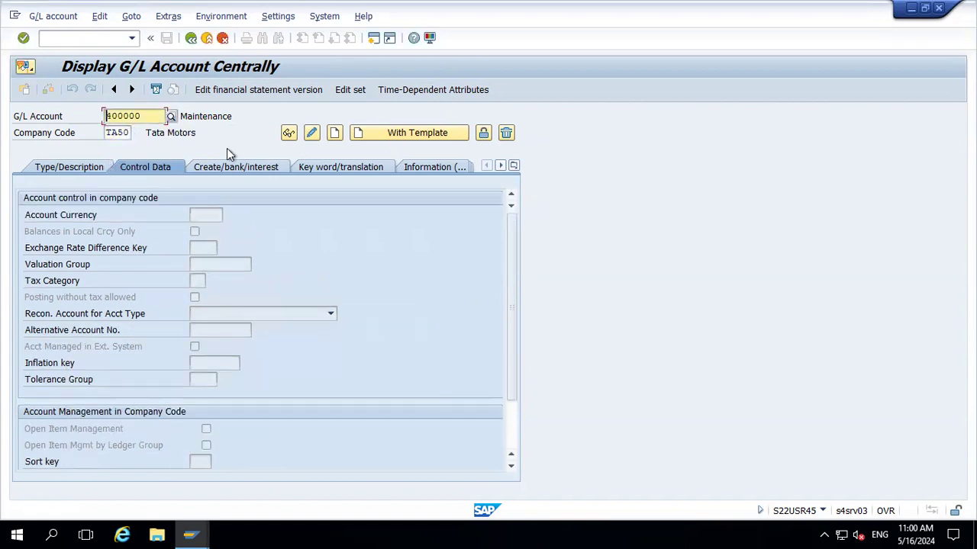
# Try to open G/L account 400000 in TA50 for change, and show its type and description data
pyautogui.click(312, 133)
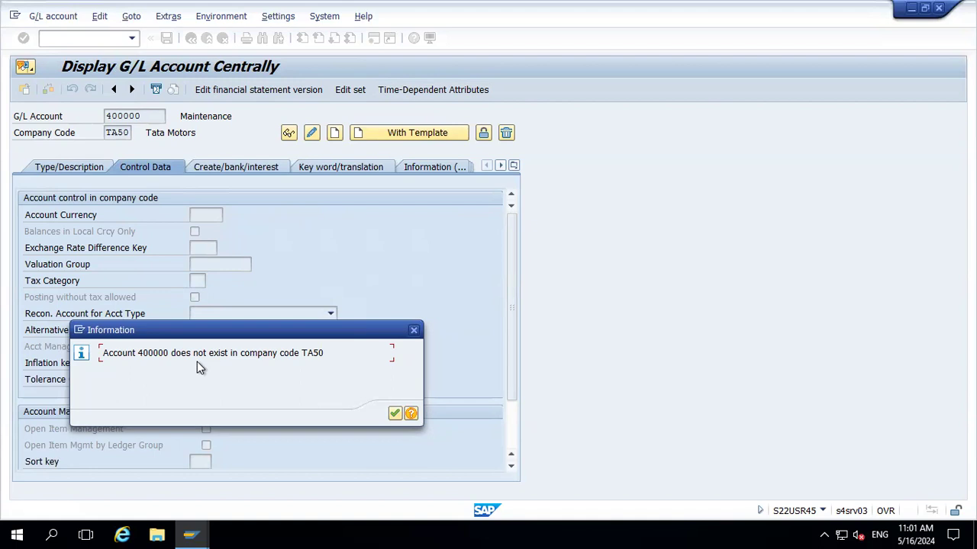
pyautogui.click(394, 413)
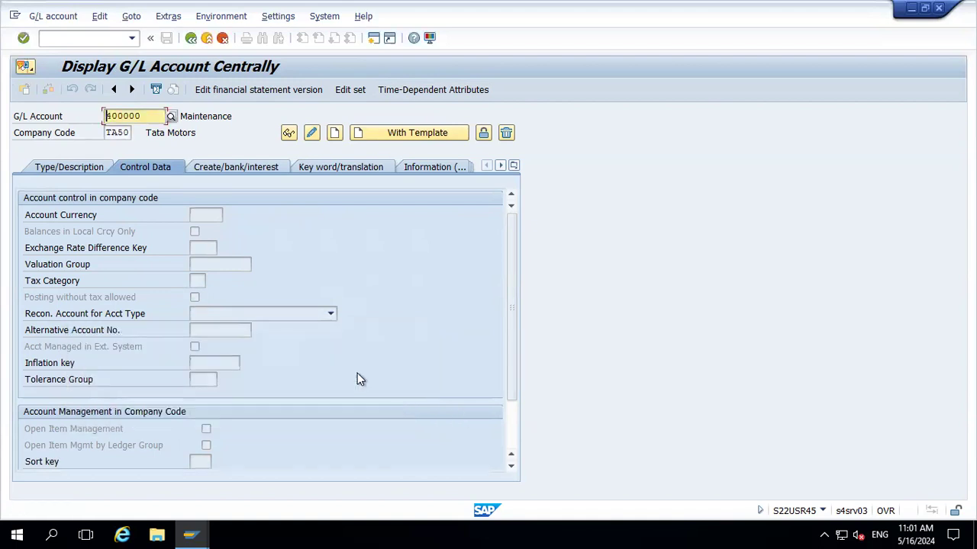
pyautogui.press('Return')
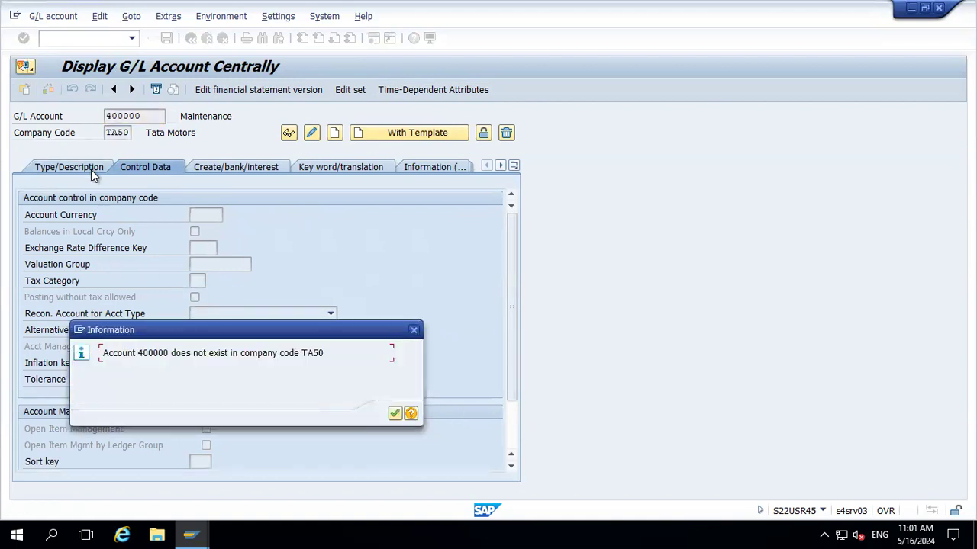
pyautogui.press('Return')
pyautogui.click(91, 169)
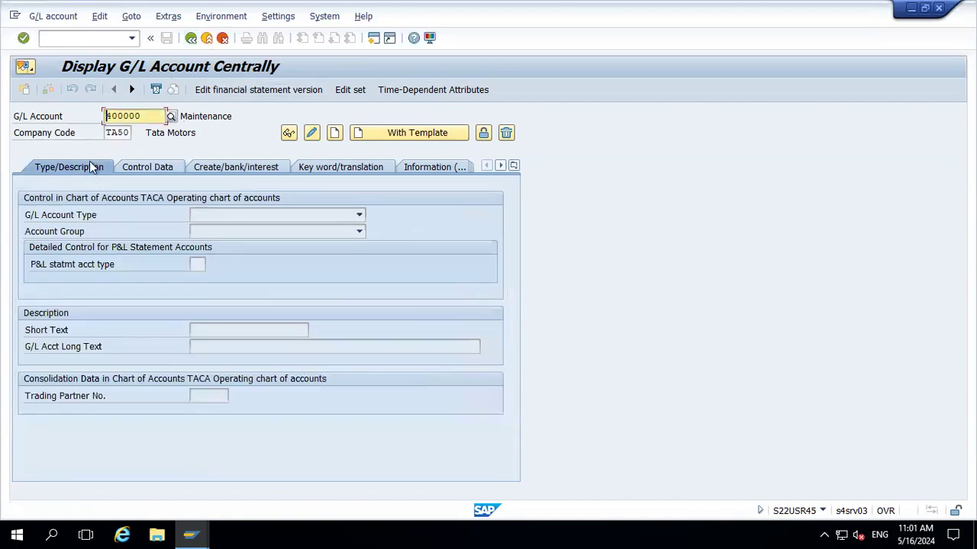
# Pick G/L account 400000 from the TACA account list and start creating it in company code TA50
pyautogui.click(171, 117)
pyautogui.press('Return')
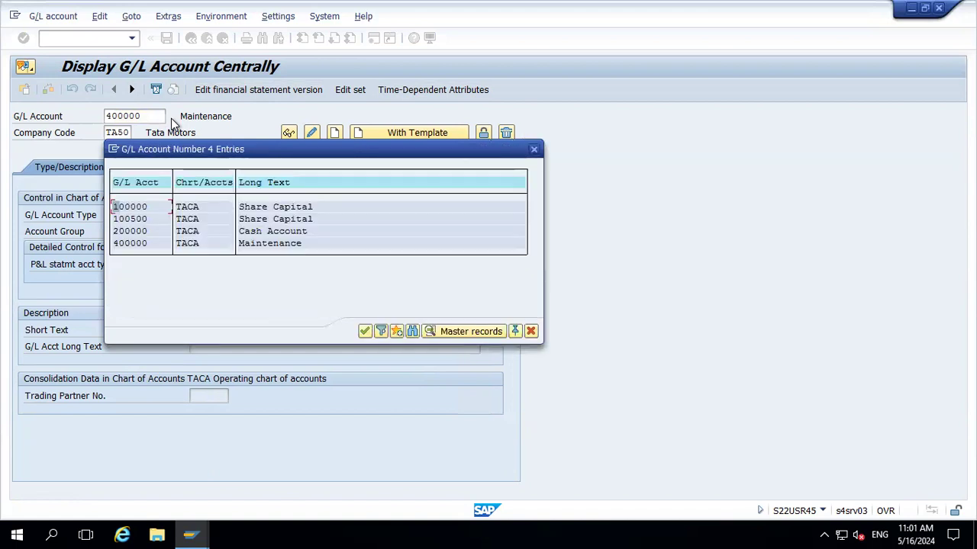
pyautogui.doubleClick(122, 244)
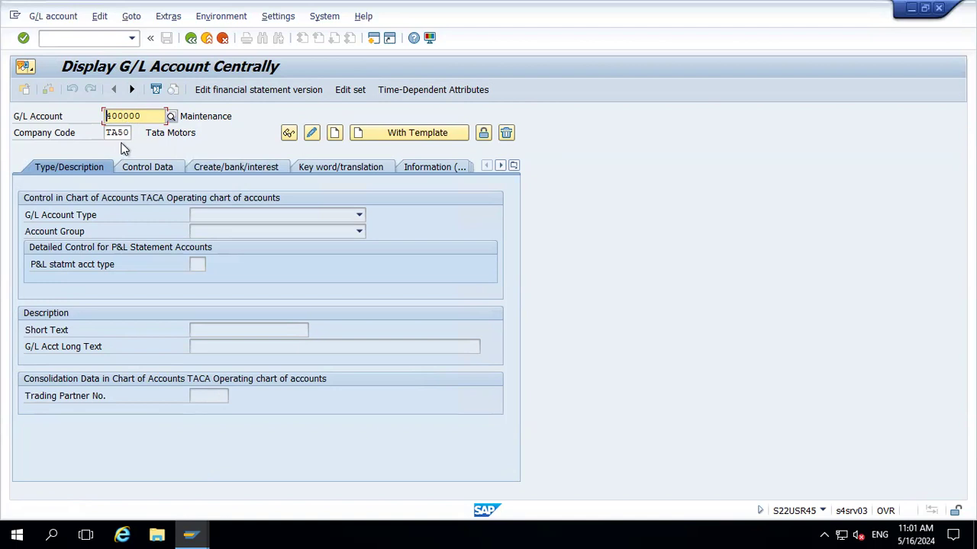
pyautogui.click(334, 134)
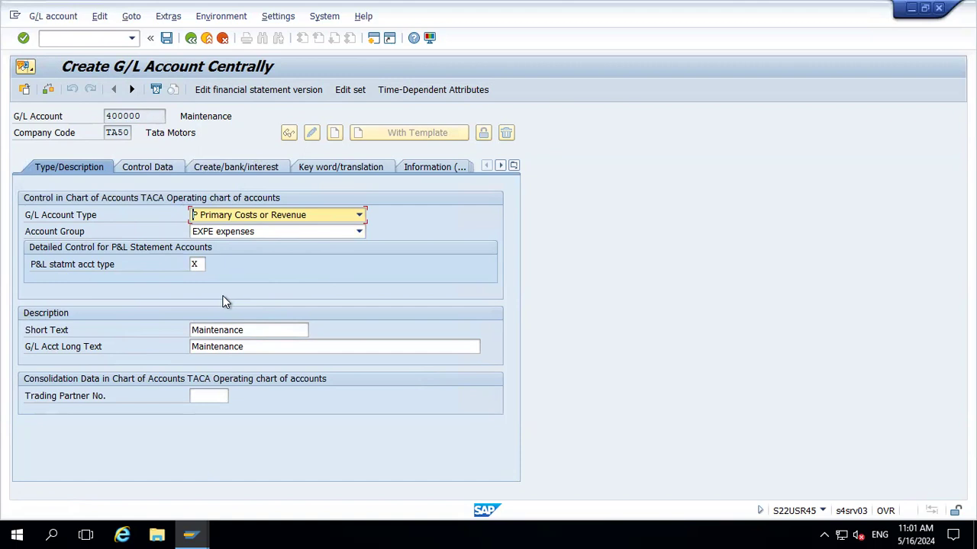
# Set the sort key to 001 (Posting date) in the control data of the new account 400000 for TA50
pyautogui.click(167, 166)
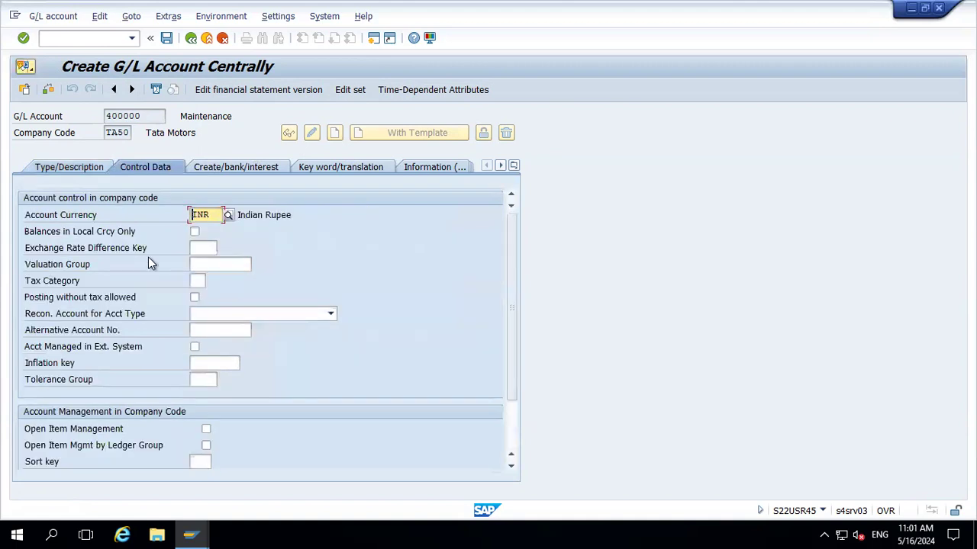
pyautogui.click(513, 411)
pyautogui.click(200, 396)
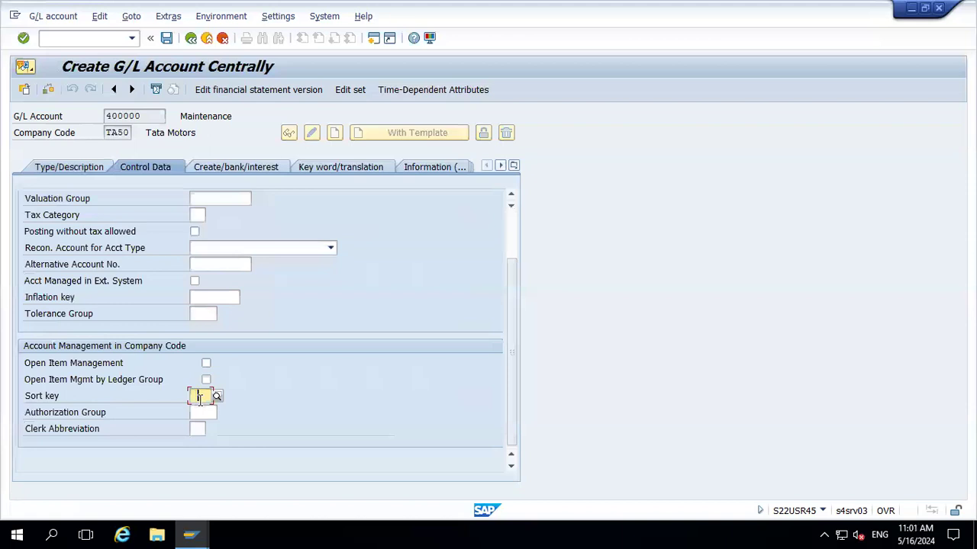
pyautogui.click(200, 410)
pyautogui.press('Return')
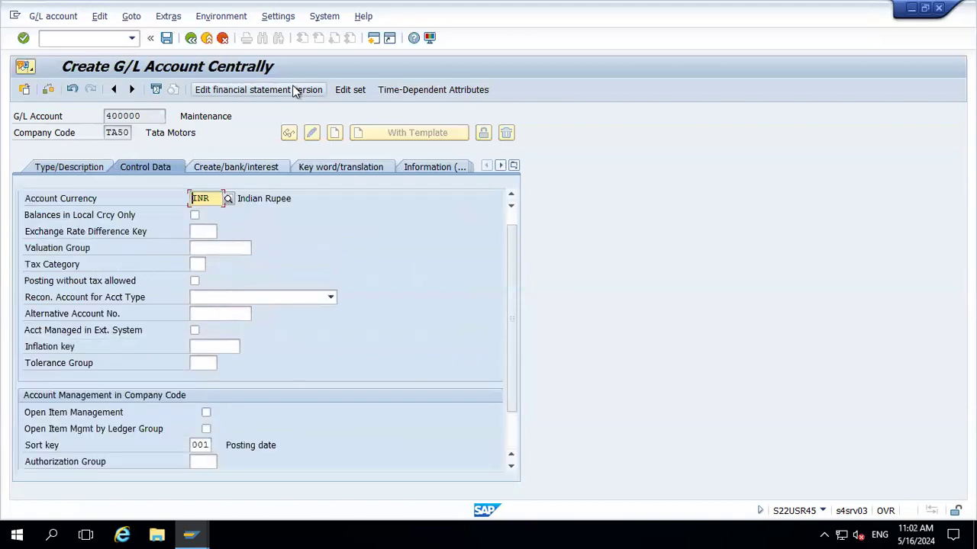
pyautogui.click(513, 426)
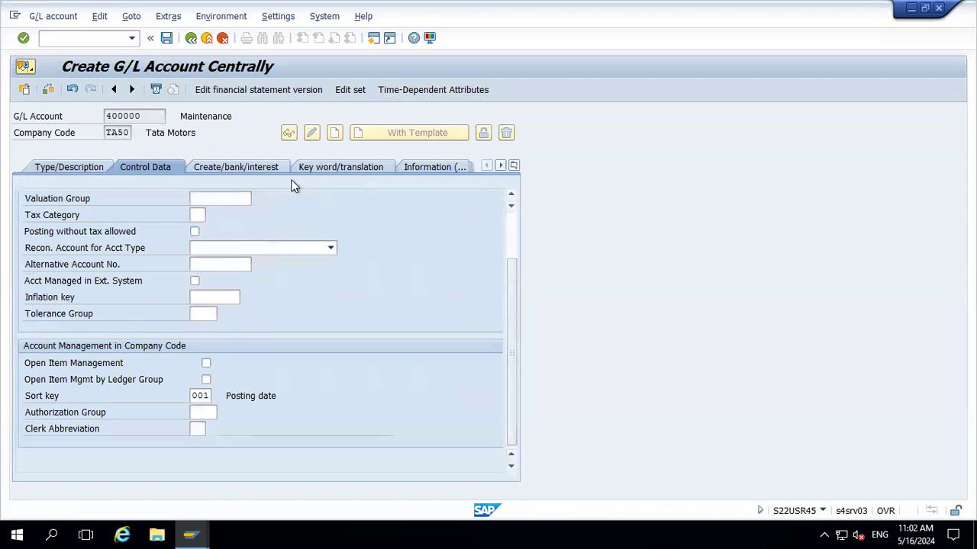
# Assign field status group G004 (Cost accounts) to account 400000 in TA50 and save the account
pyautogui.click(266, 166)
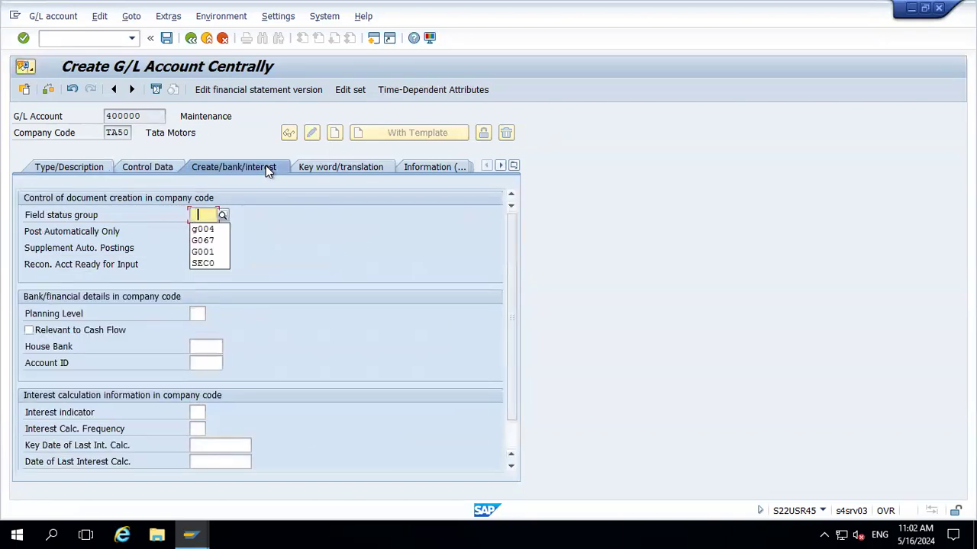
pyautogui.press('Down')
pyautogui.press('Return')
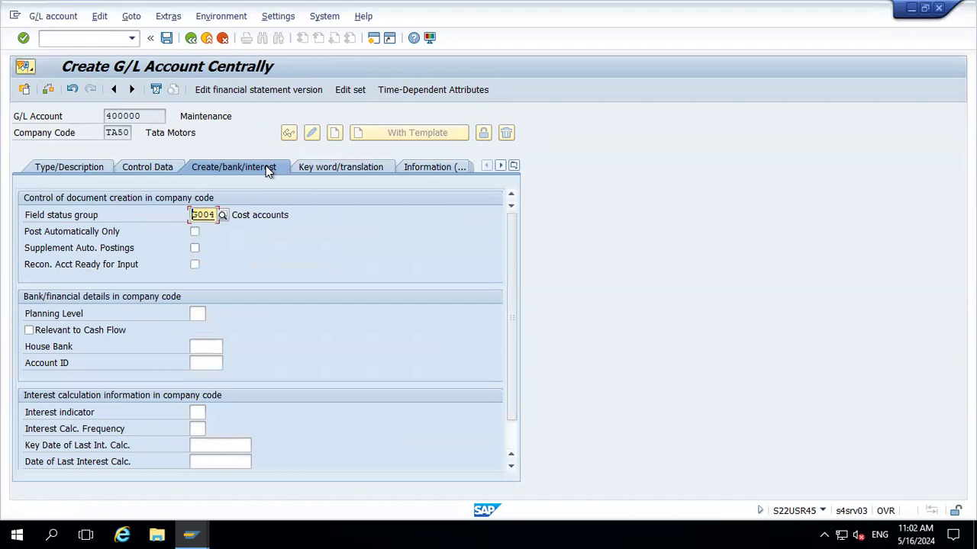
pyautogui.click(165, 38)
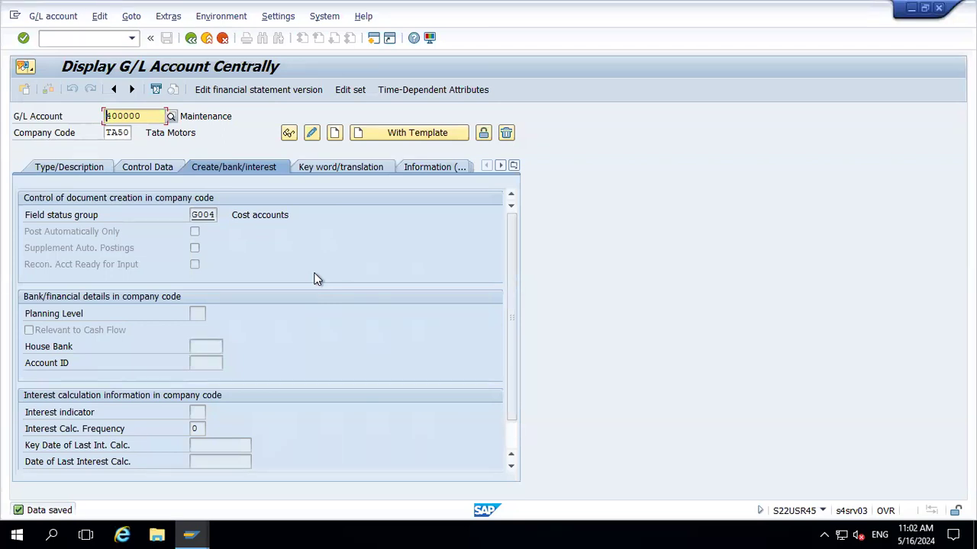
# Leave the saved account's display and enter 400001 as the G/L account number for company code TA50
pyautogui.click(207, 38)
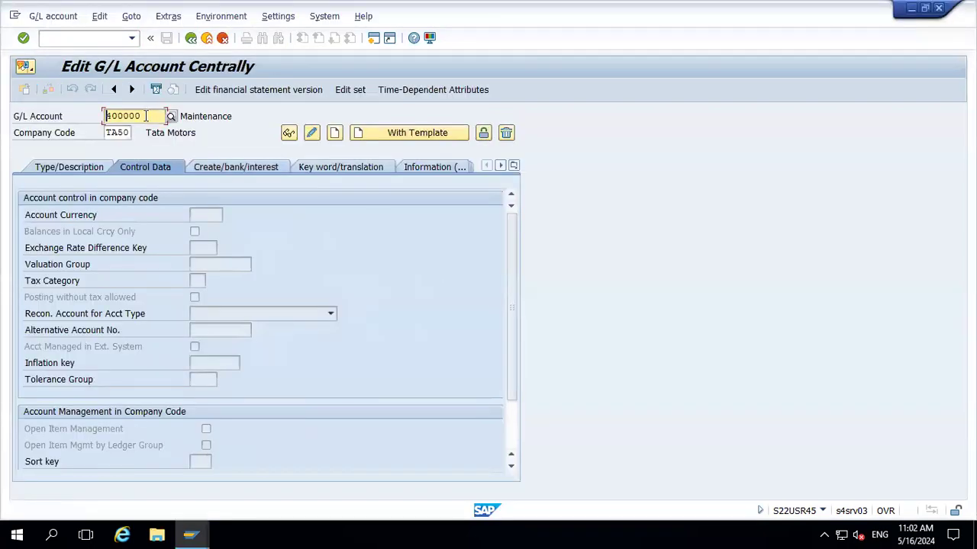
pyautogui.click(146, 116)
pyautogui.press('Delete')
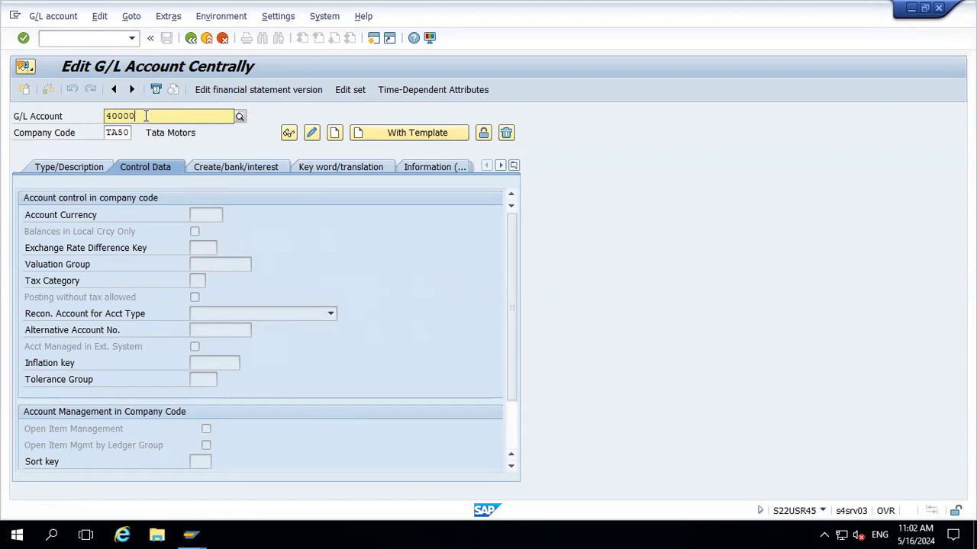
pyautogui.write('1')
pyautogui.press('Return')
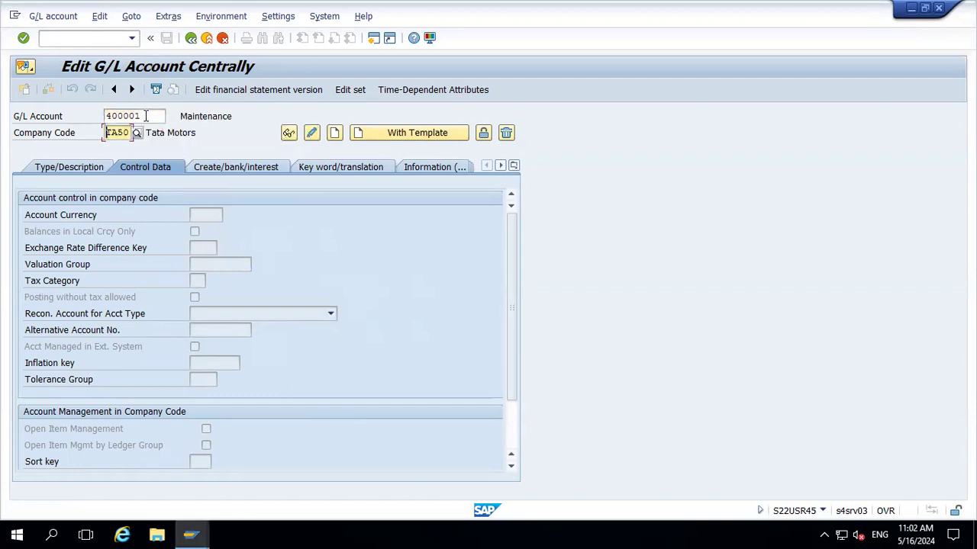
# Set the company code to TA40 and start creating G/L account 400001 there
pyautogui.write('T')
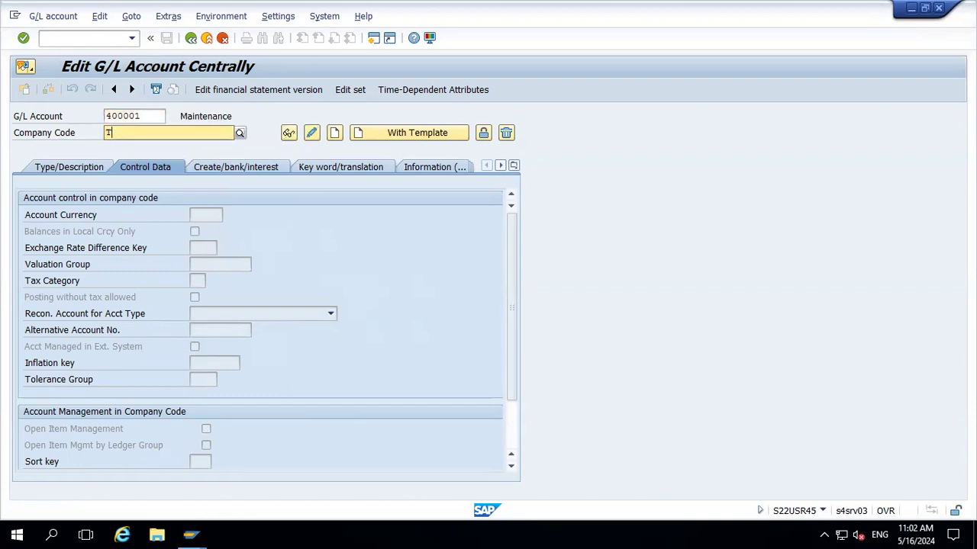
pyautogui.write('A40')
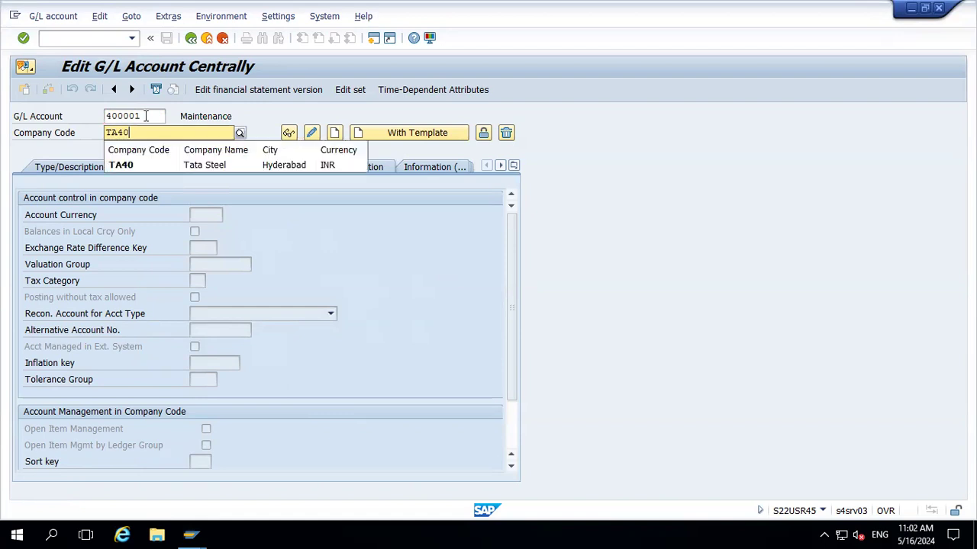
pyautogui.press('Return')
pyautogui.press('Return')
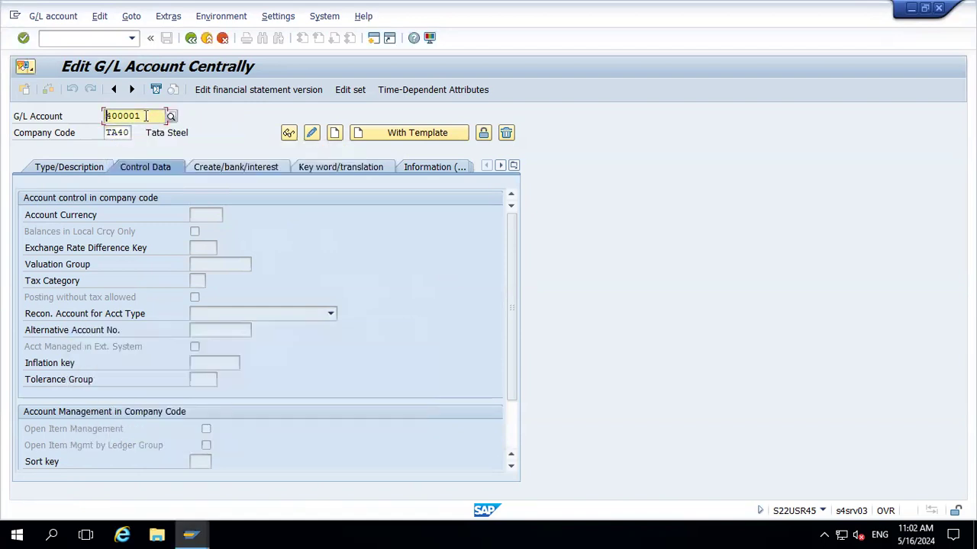
pyautogui.click(336, 134)
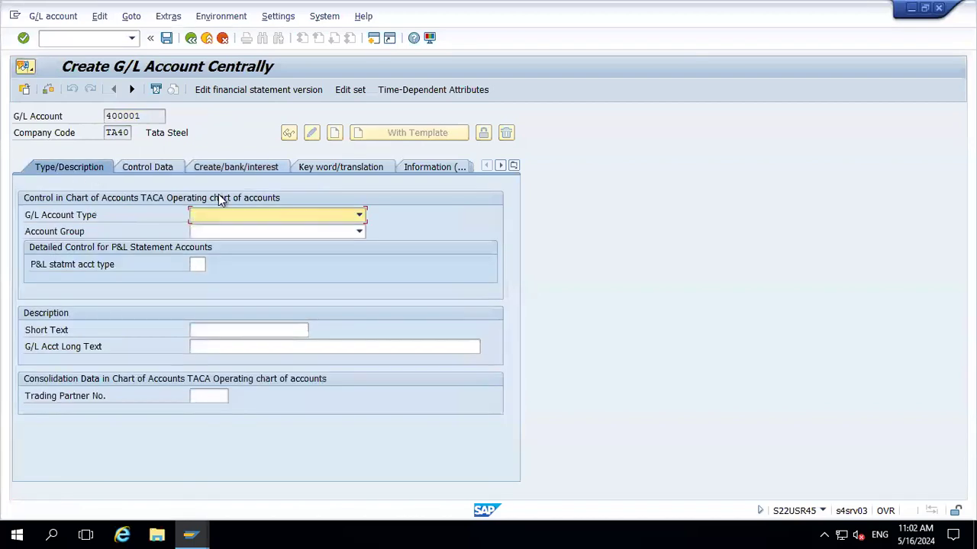
# Set the new account's type to P Primary Costs or Revenue, its group to EXPE expenses and its P&L statement account type to X
pyautogui.click(225, 220)
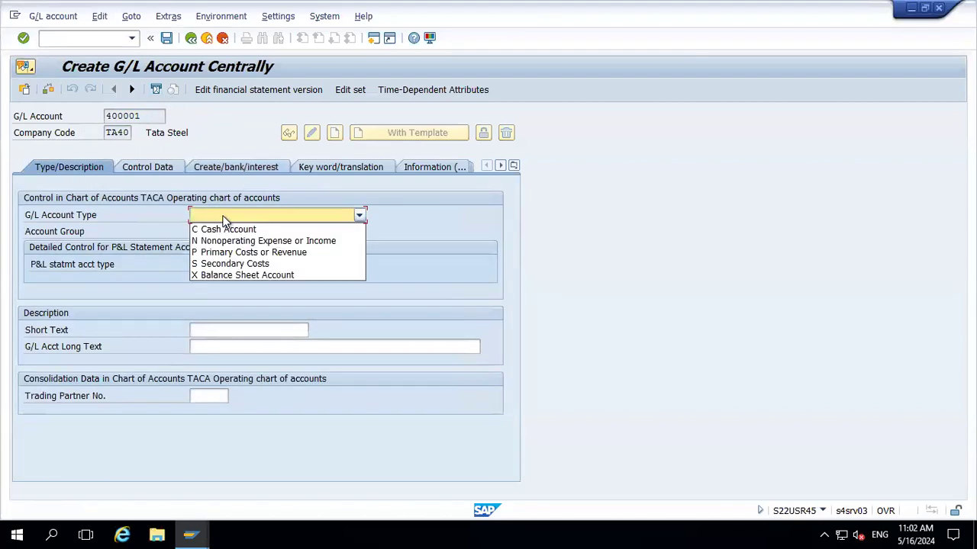
pyautogui.click(226, 253)
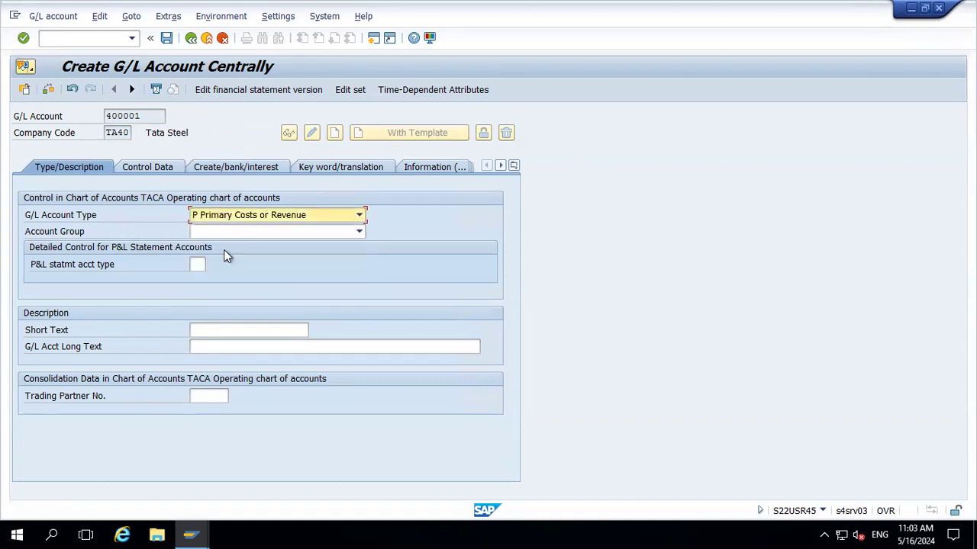
pyautogui.click(222, 233)
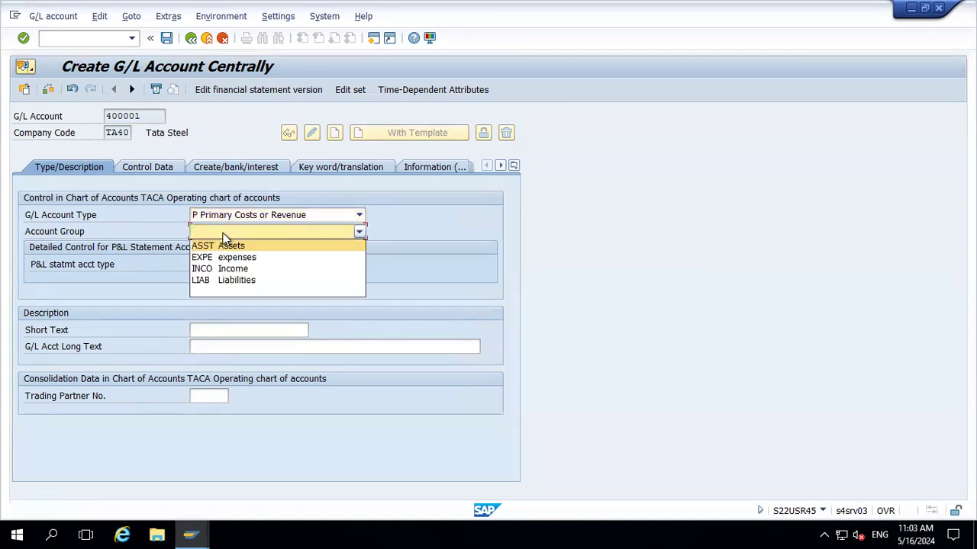
pyautogui.click(226, 258)
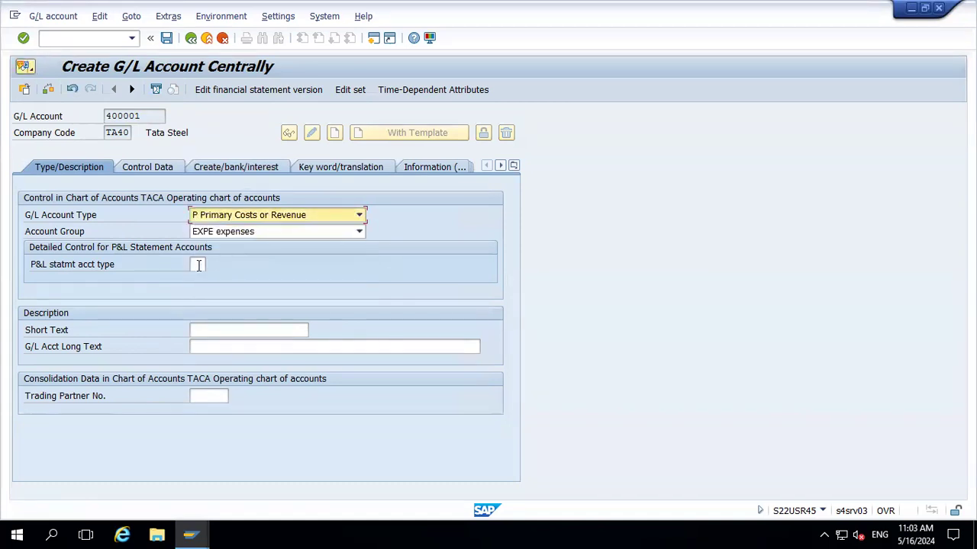
pyautogui.click(198, 265)
pyautogui.write('X')
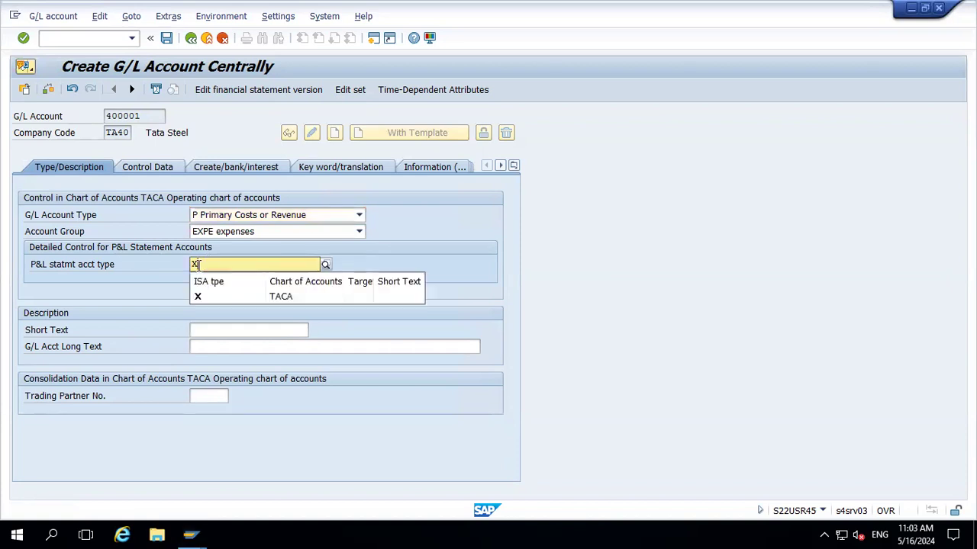
# Enter RENT as both the short text and the long text of account 400001
pyautogui.press('Tab')
pyautogui.write('RENT')
pyautogui.press('Tab')
pyautogui.write('RENT')
pyautogui.press('Return')
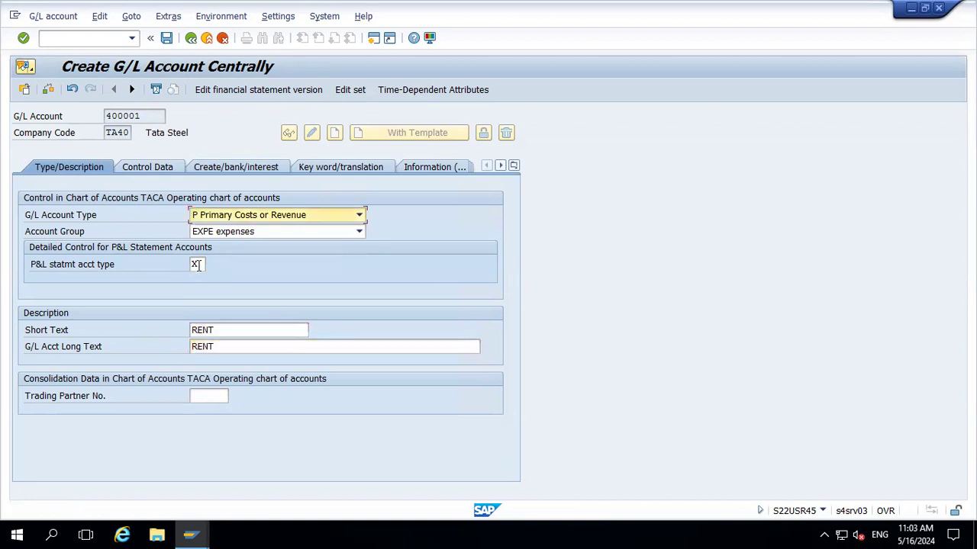
# Set the sort key to 001 (Posting date) in the control data of account 400001 for TA40
pyautogui.click(172, 168)
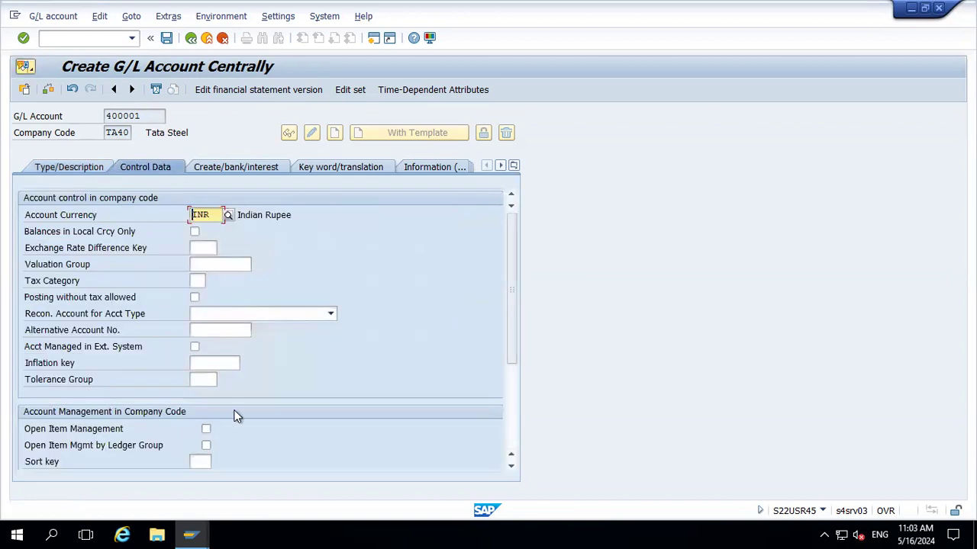
pyautogui.click(197, 462)
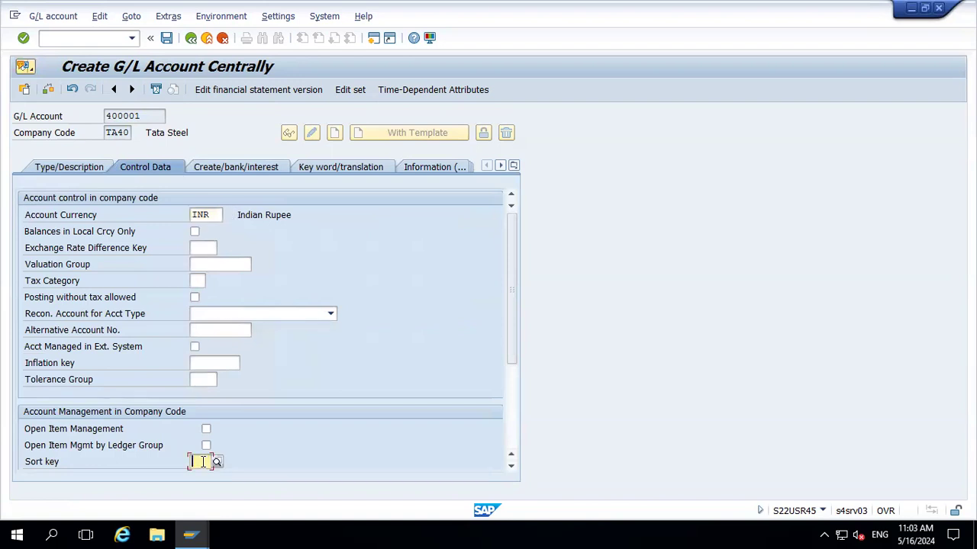
pyautogui.write('001')
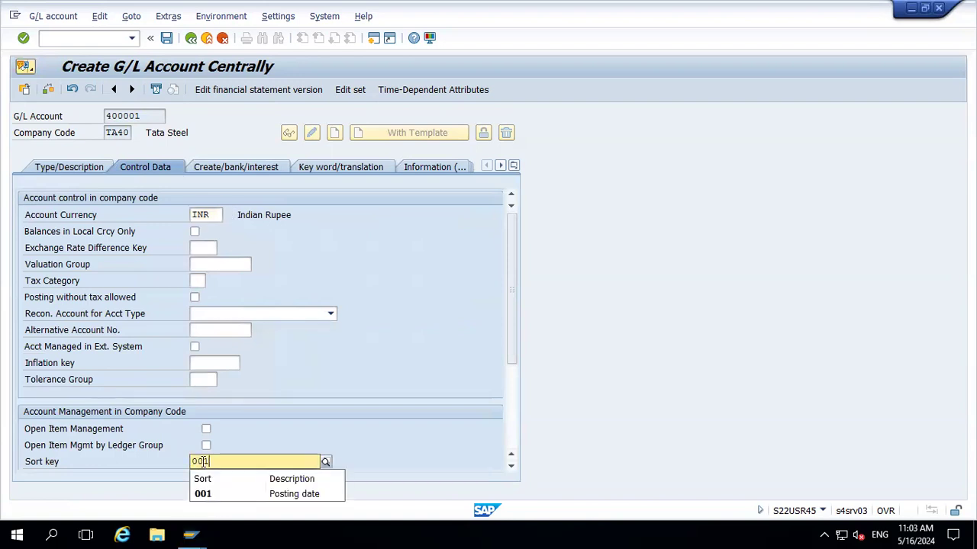
pyautogui.press('Return')
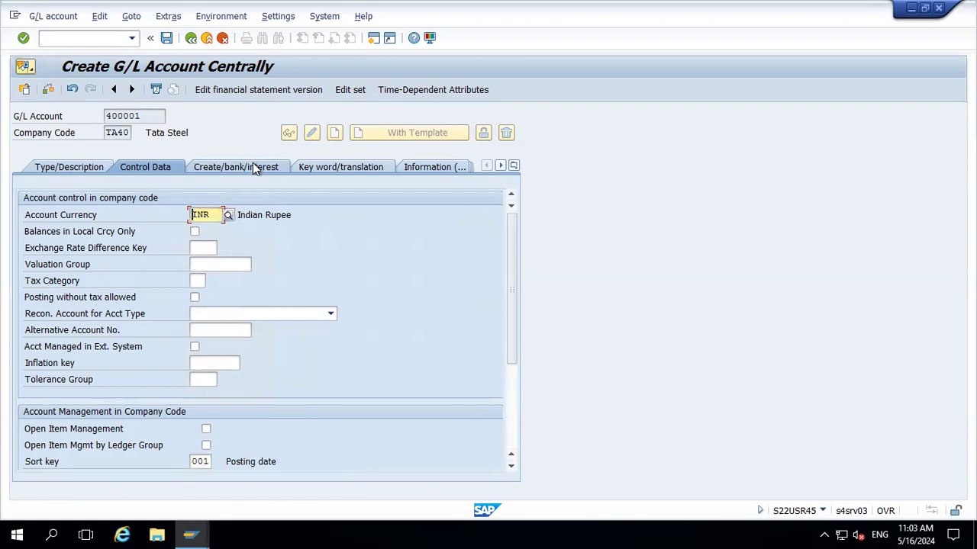
# Assign field status group G004 (Cost accounts) to account 400001 in TA40 and try to save the account
pyautogui.click(255, 169)
pyautogui.write('G004')
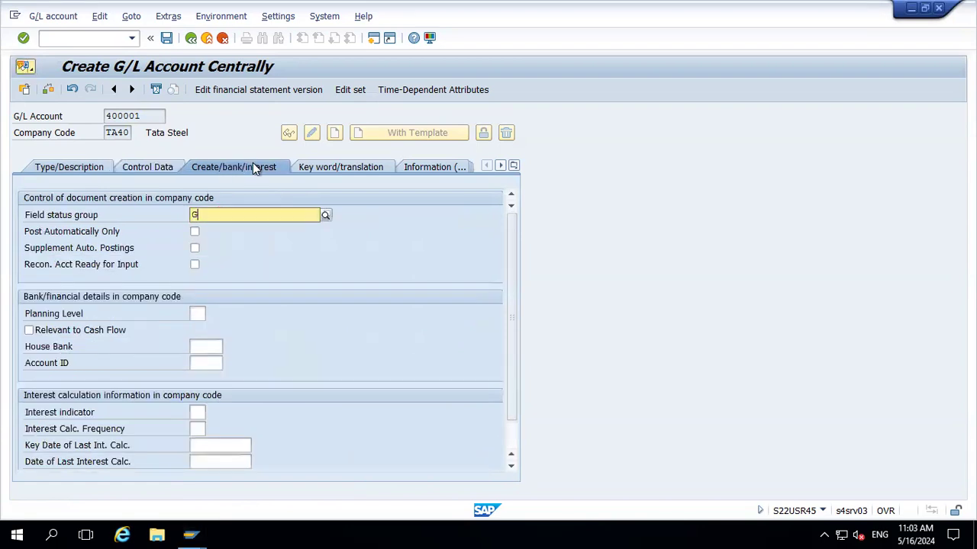
pyautogui.press('Return')
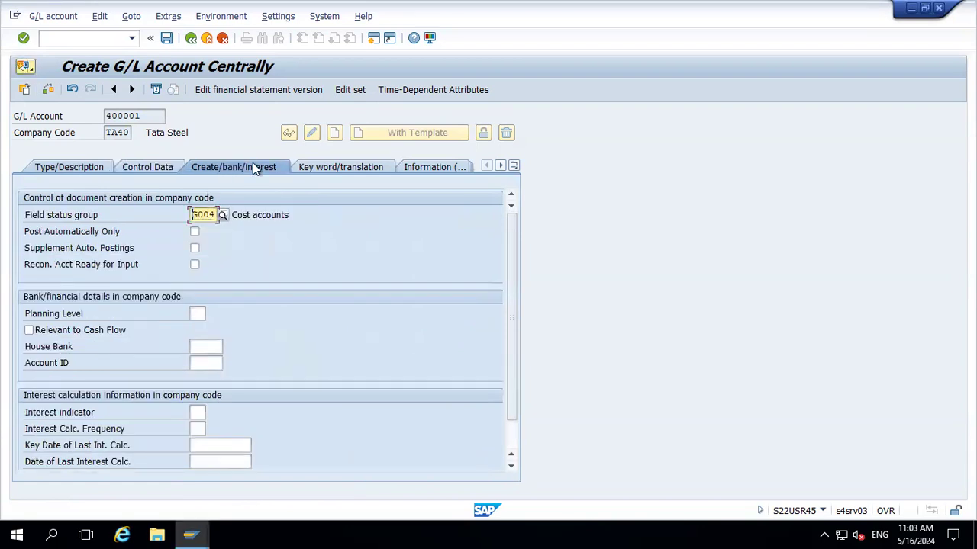
pyautogui.hotkey('ctrl', 's')
pyautogui.click(287, 272)
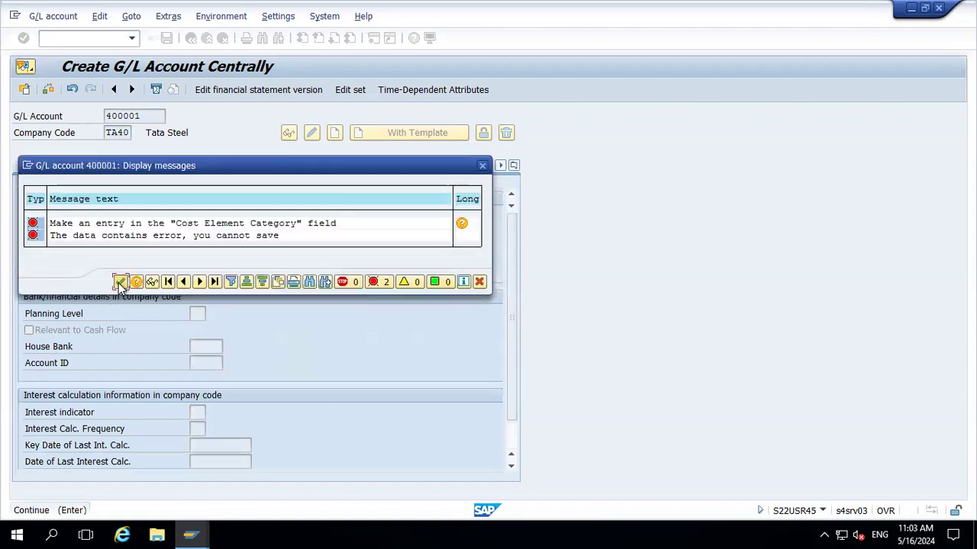
pyautogui.click(120, 284)
# Fill in the cost element category in account 400001's controlling area settings and save the account
pyautogui.click(513, 430)
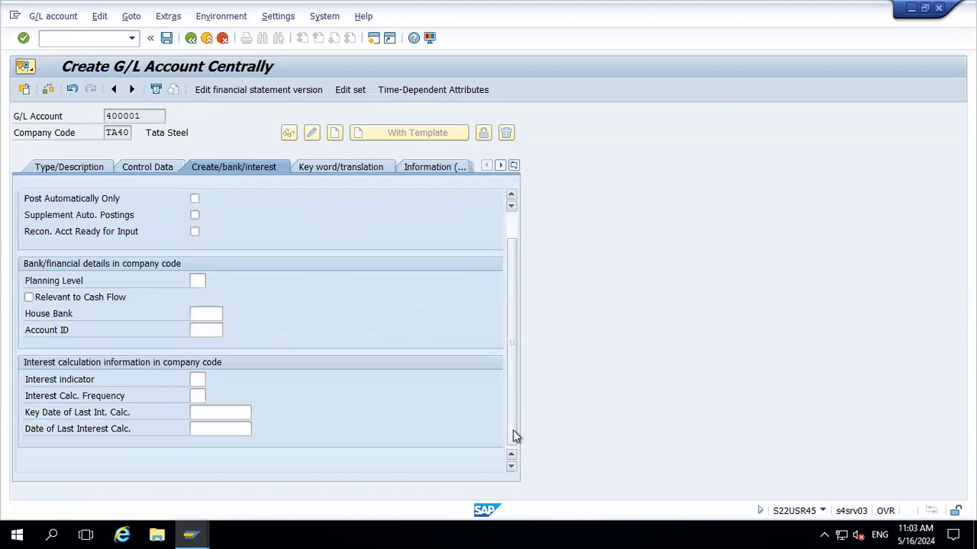
pyautogui.click(155, 170)
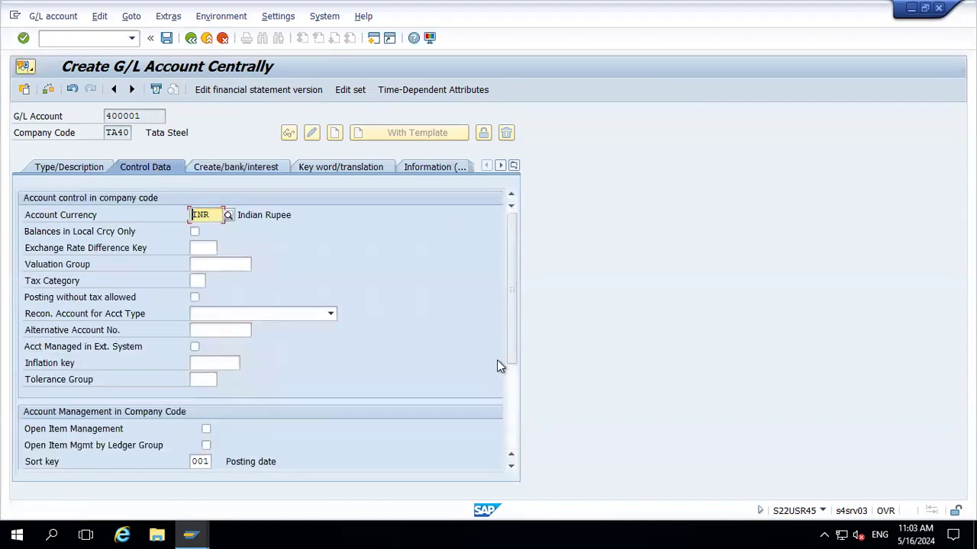
pyautogui.click(513, 422)
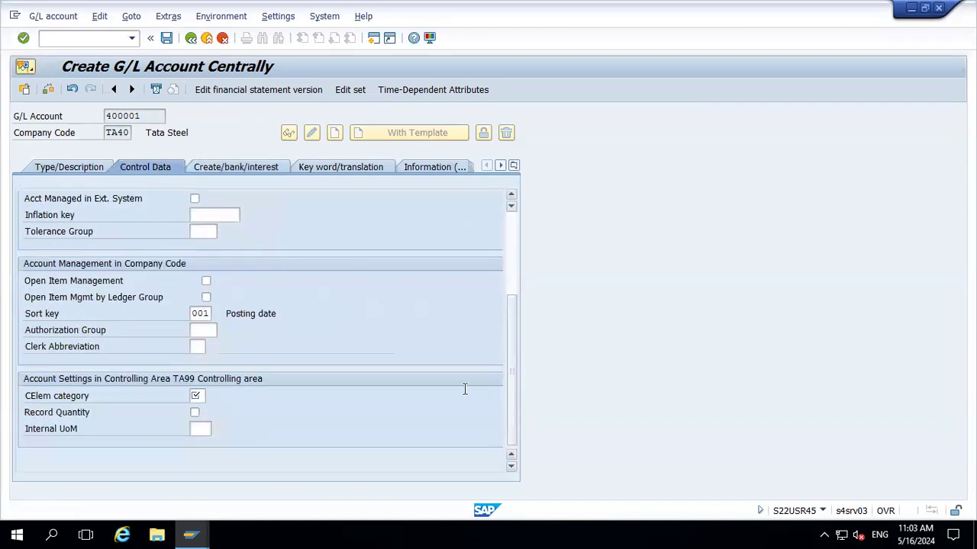
pyautogui.click(193, 394)
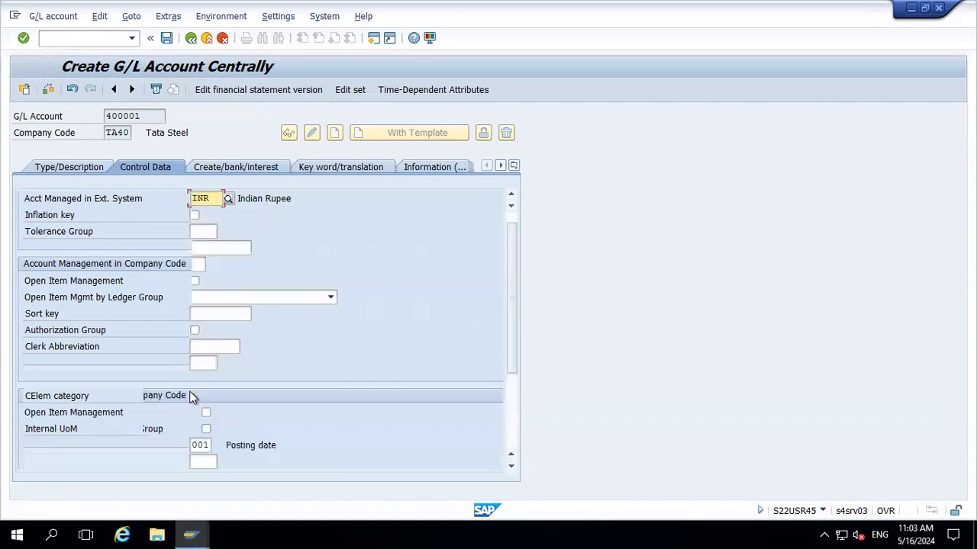
pyautogui.click(263, 167)
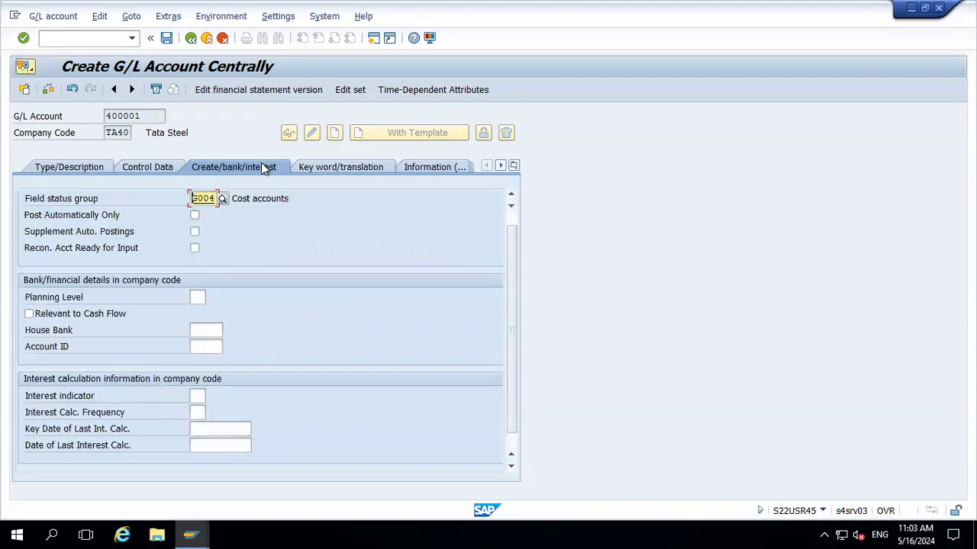
pyautogui.click(168, 38)
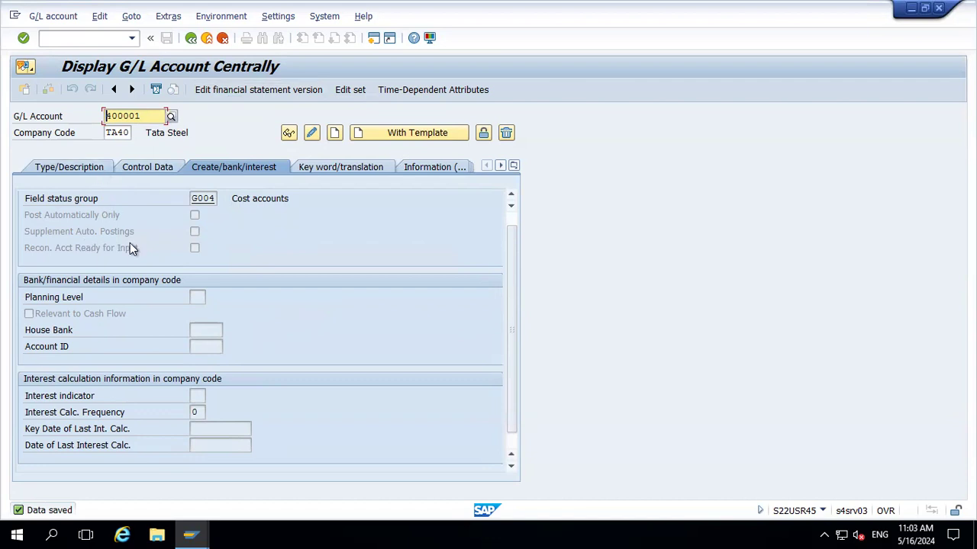
# Check the TACA account list for the new account and review the type and description data of 400001
pyautogui.click(171, 119)
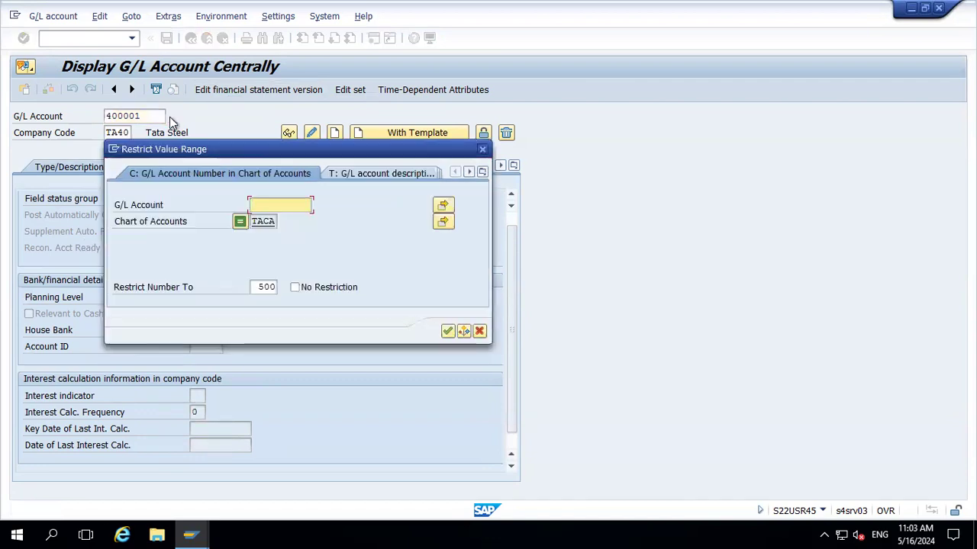
pyautogui.press('Return')
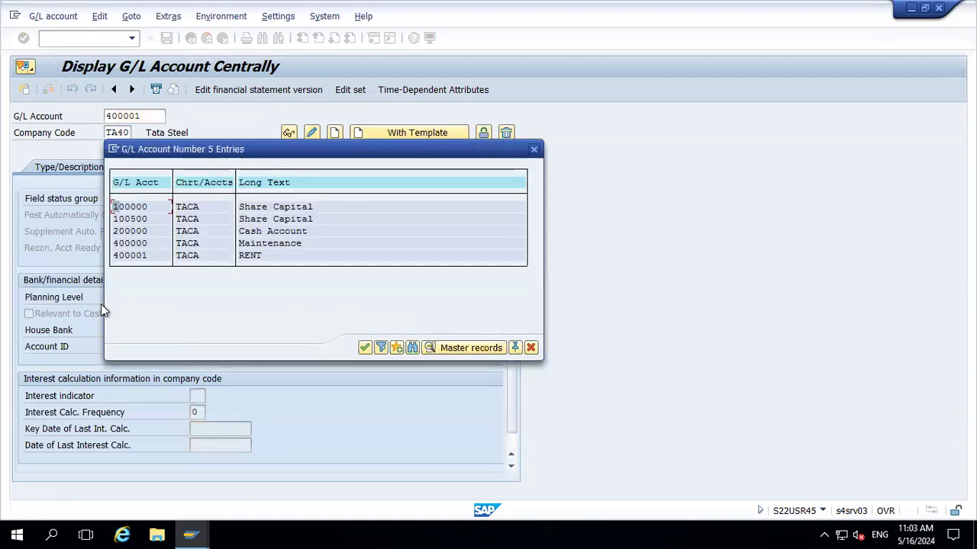
pyautogui.click(534, 151)
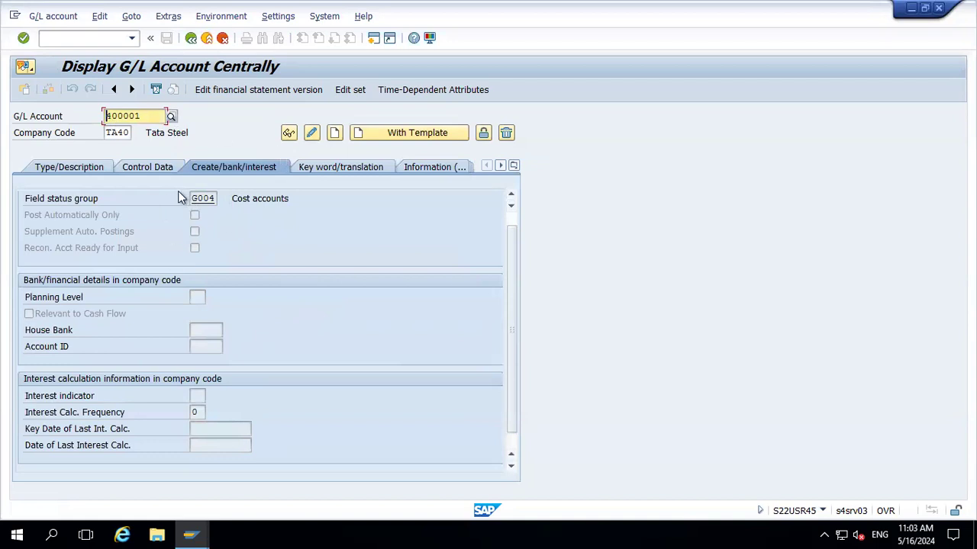
pyautogui.click(94, 169)
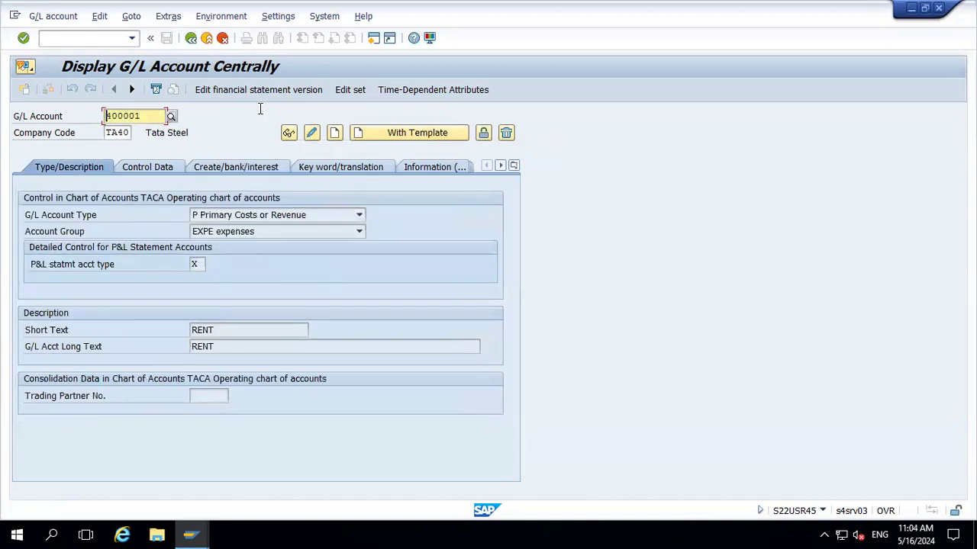
pyautogui.click(151, 115)
# Leave the account display and reopen transaction FS00
pyautogui.click(207, 40)
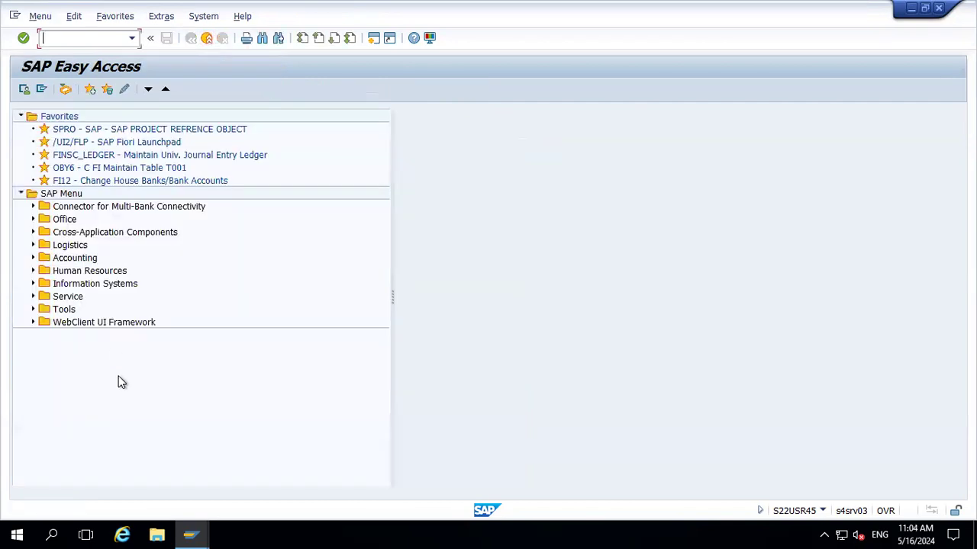
pyautogui.write('FS00')
pyautogui.press('Return')
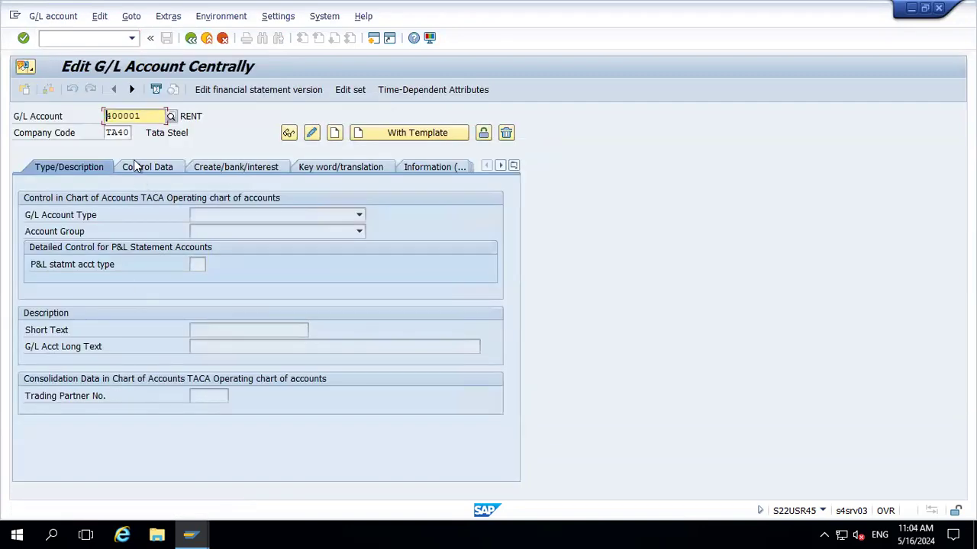
# Change the company code to TA50 and check whether account 400001 exists there
pyautogui.click(130, 132)
pyautogui.press('BackSpace')
pyautogui.press('BackSpace')
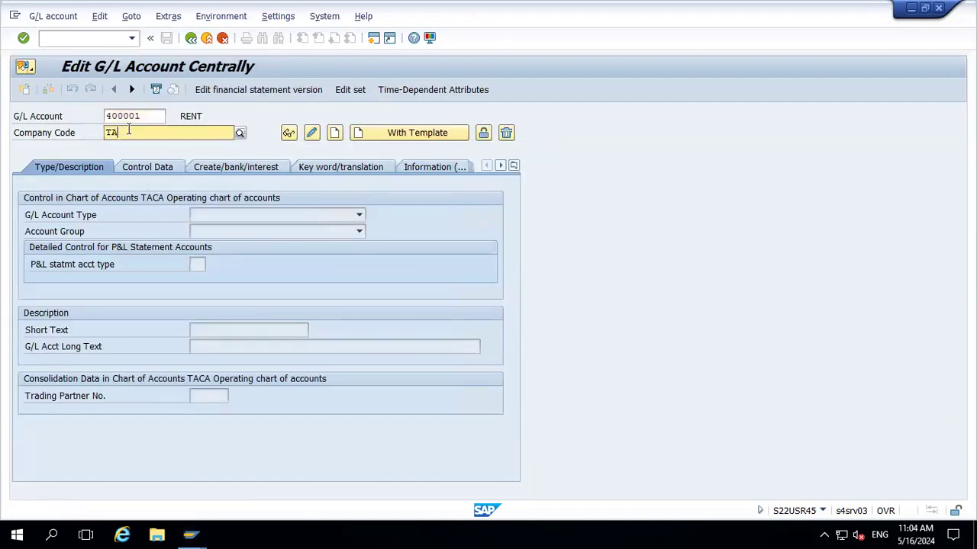
pyautogui.write('50')
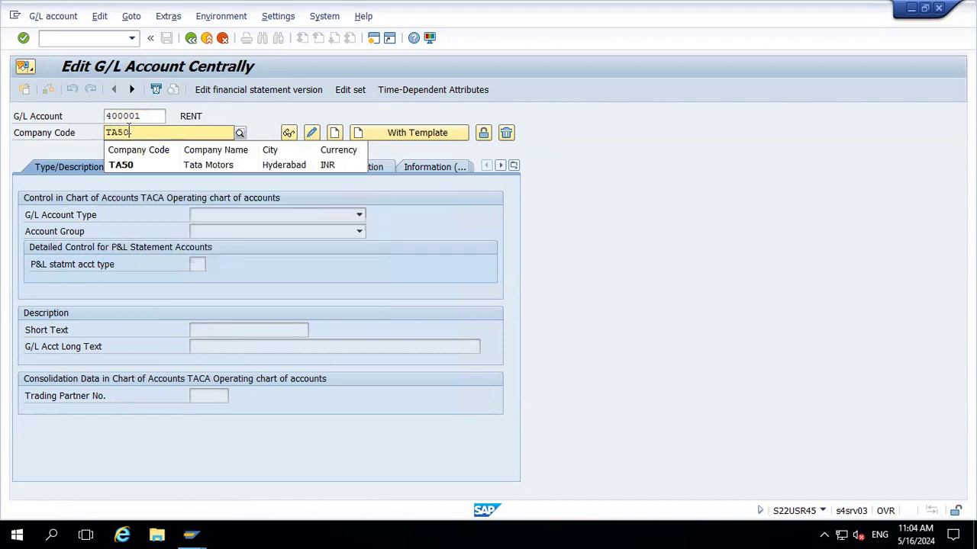
pyautogui.press('Return')
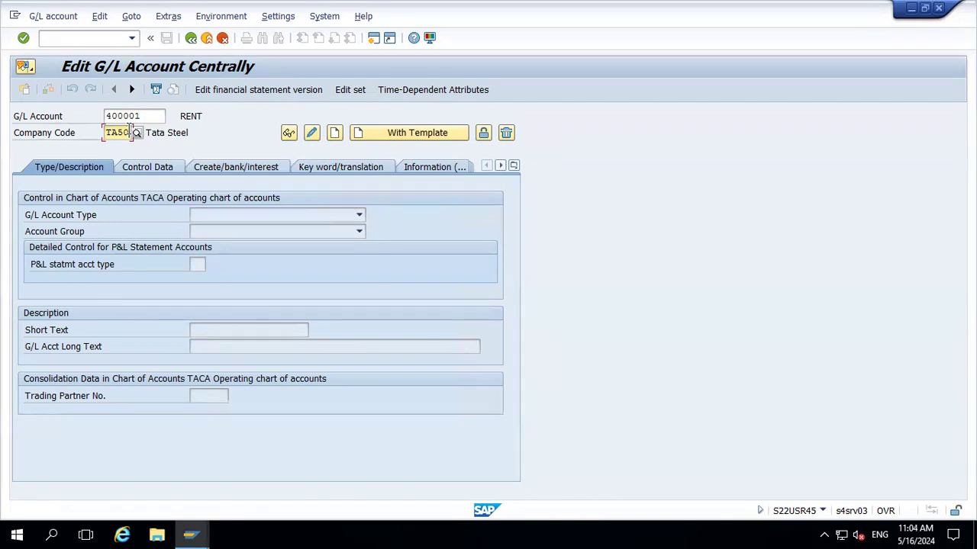
pyautogui.press('Return')
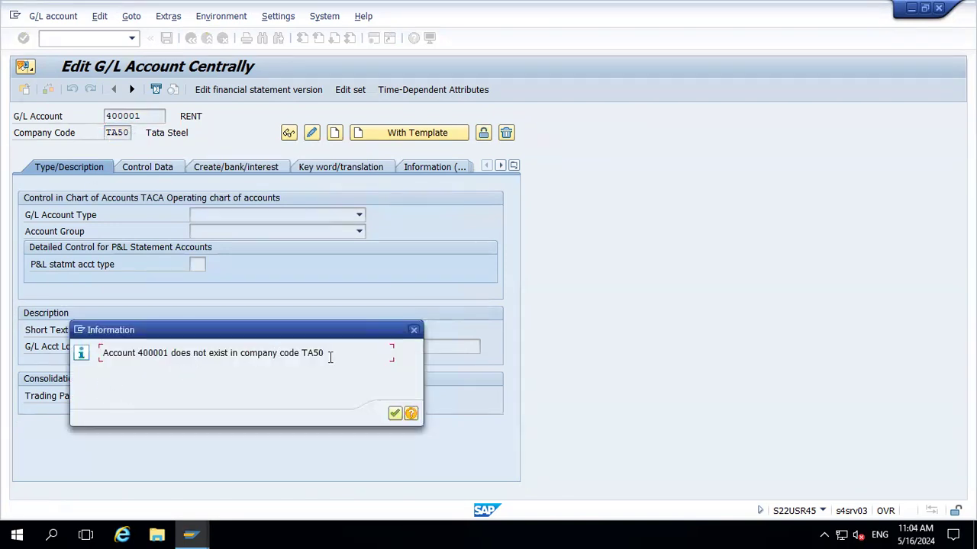
pyautogui.click(396, 414)
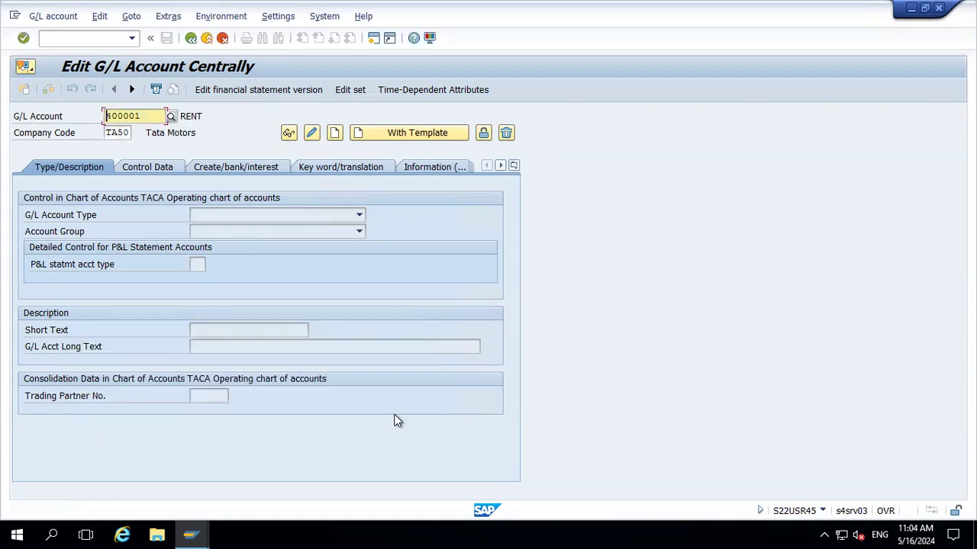
# Check the list of G/L accounts in chart of accounts TACA while company code TA50 is set
pyautogui.click(171, 111)
pyautogui.press('Return')
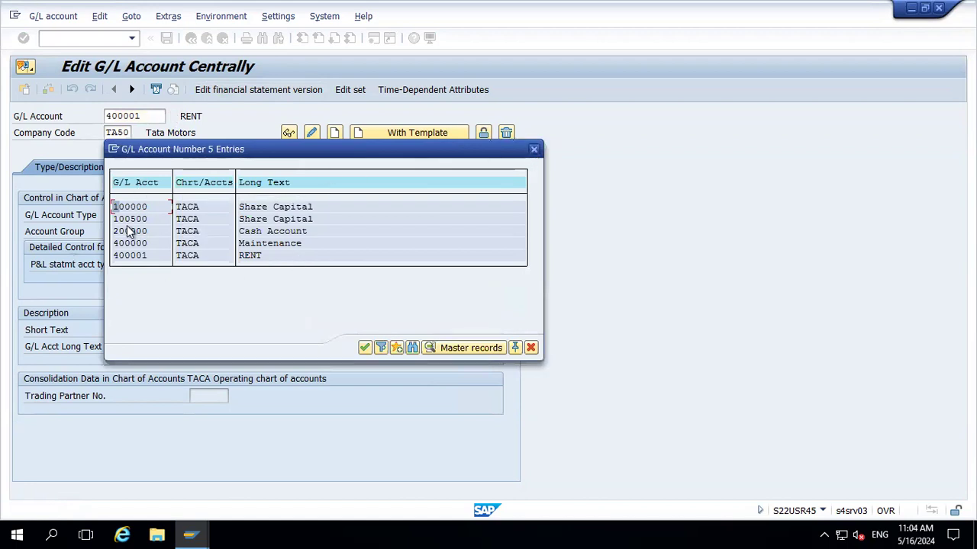
pyautogui.click(534, 150)
pyautogui.click(173, 115)
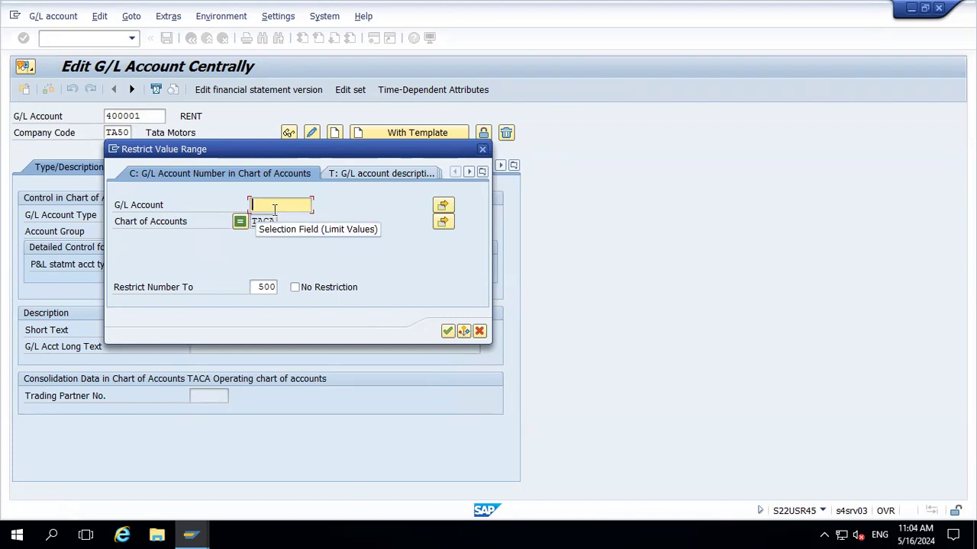
pyautogui.press('Return')
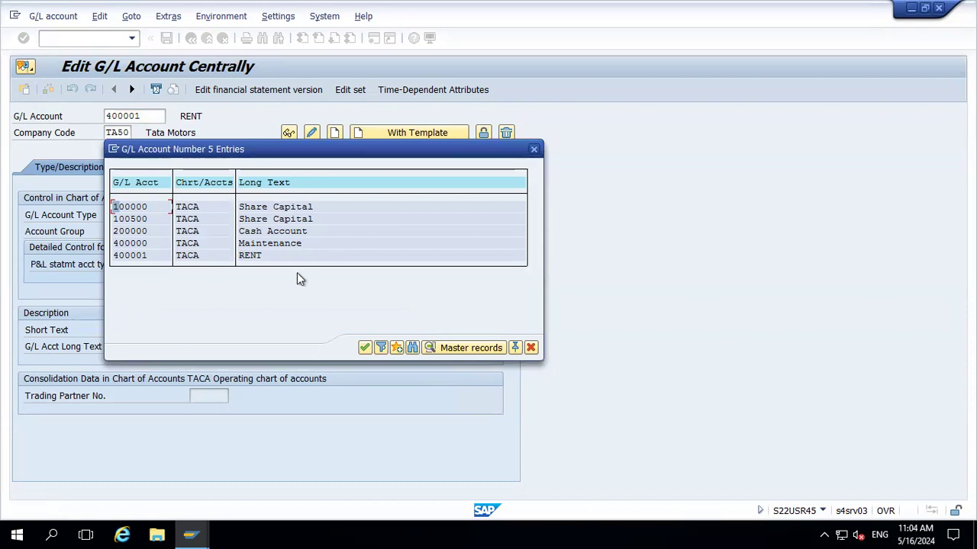
pyautogui.click(535, 149)
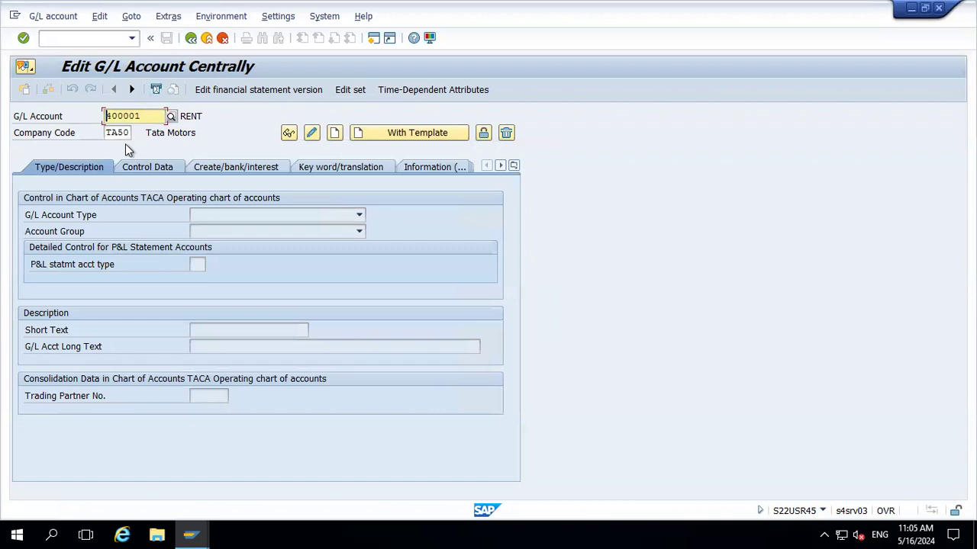
# Start creating account 400001 in company code TA50 and set its sort key to 001
pyautogui.click(335, 133)
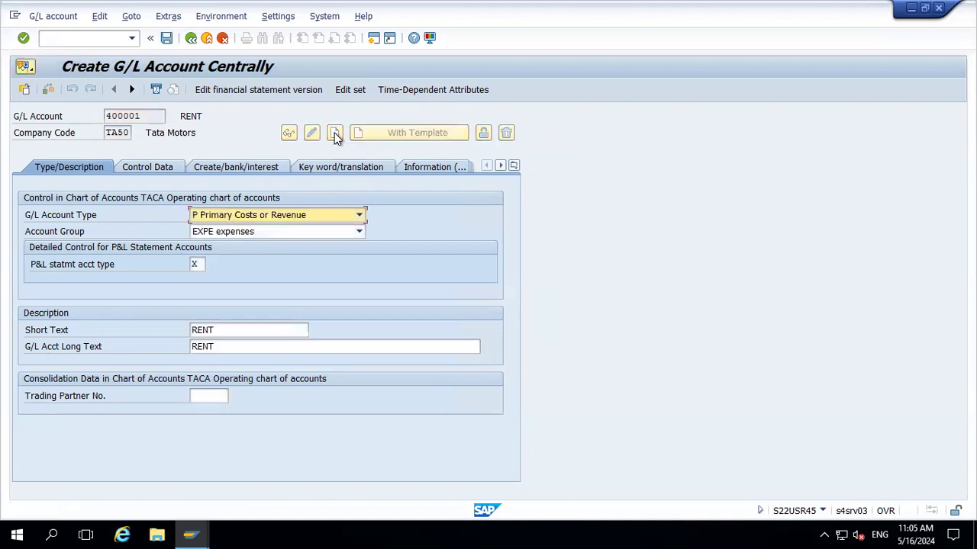
pyautogui.click(164, 170)
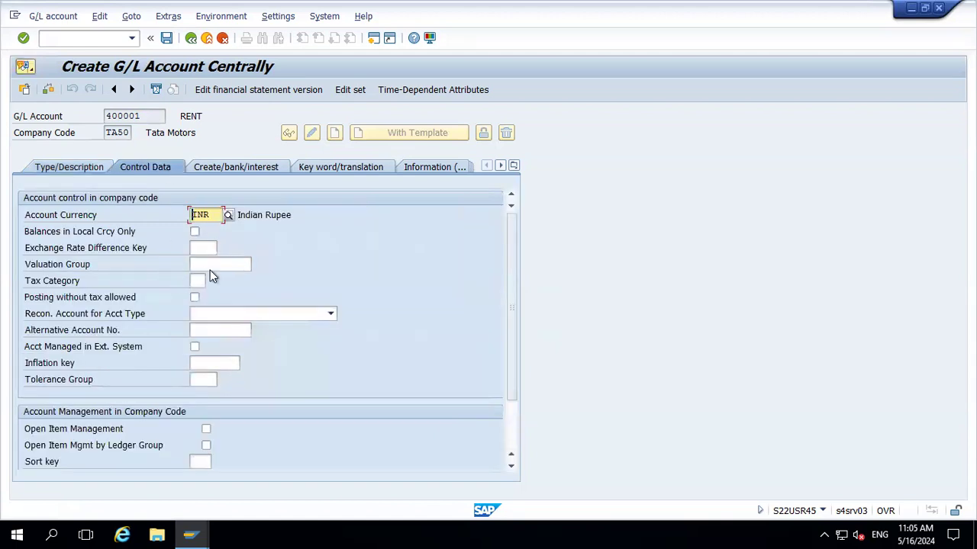
pyautogui.click(513, 423)
pyautogui.click(197, 396)
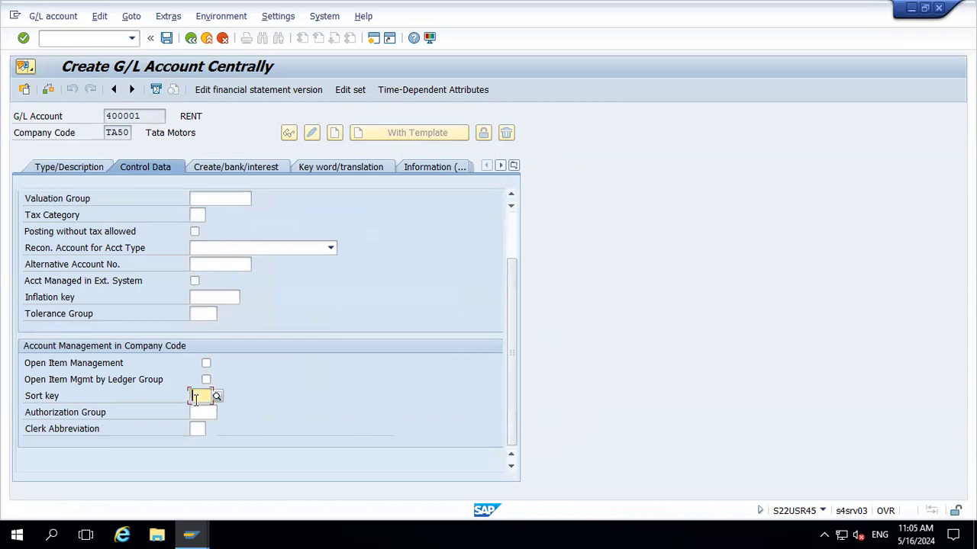
pyautogui.click(199, 410)
pyautogui.press('Return')
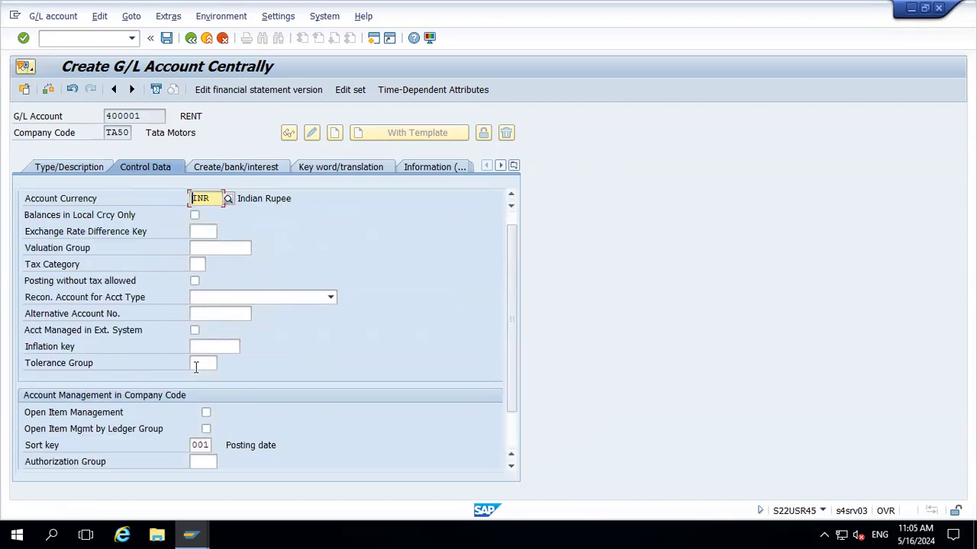
# Assign field status group G004 to account 400001 in TA50 and save the account
pyautogui.click(260, 170)
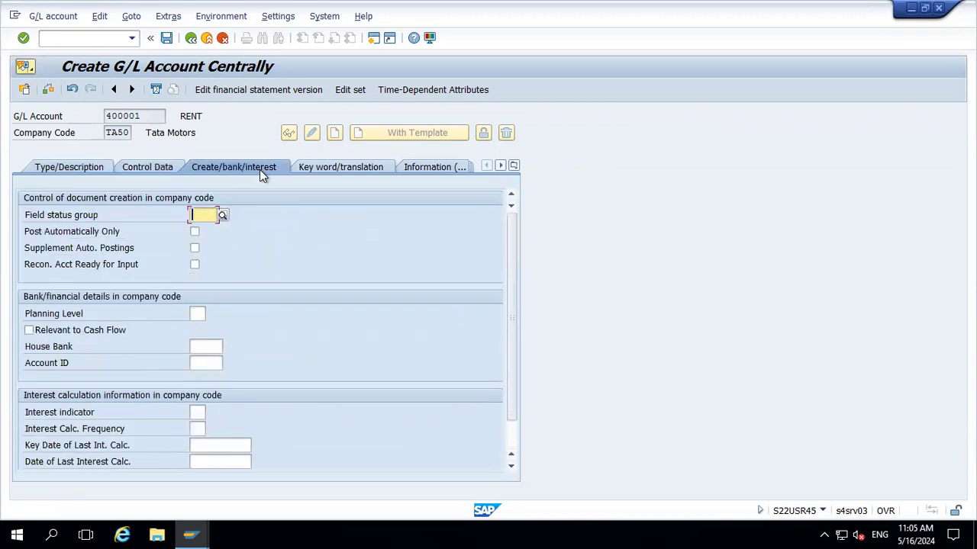
pyautogui.press('Down')
pyautogui.press('Return')
pyautogui.press('Return')
pyautogui.hotkey('ctrl', 's')
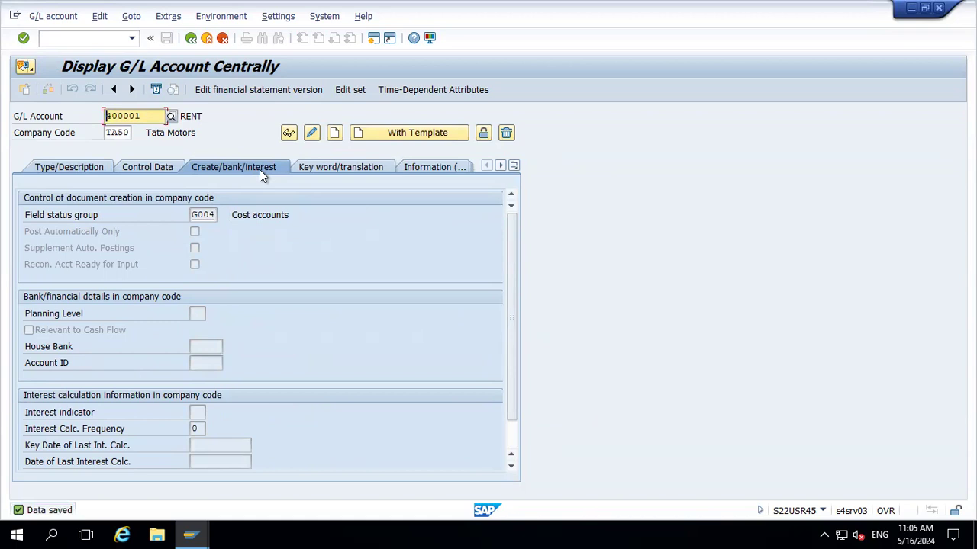
# Start creating G/L account 400002 in company code TA50 and open its type and description data
pyautogui.click(152, 118)
pyautogui.write('2')
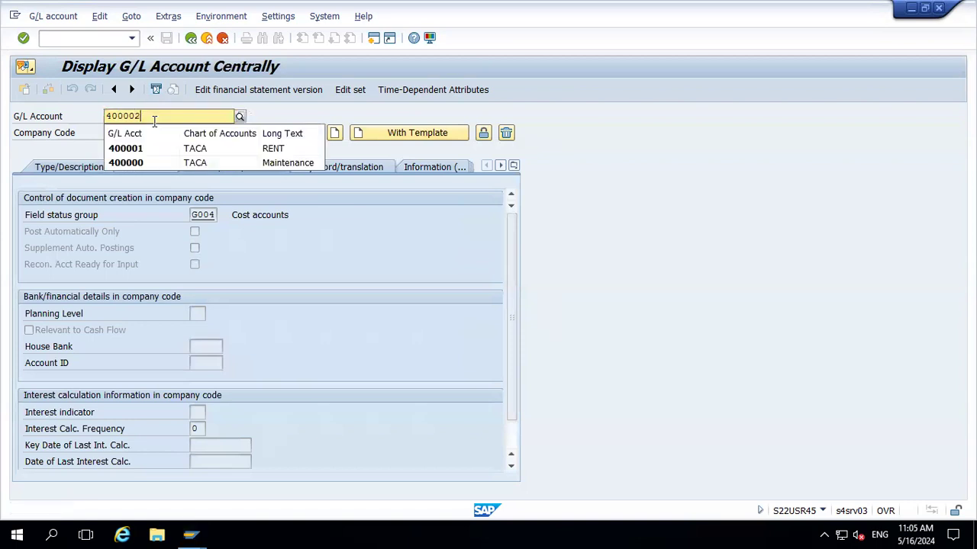
pyautogui.press('Return')
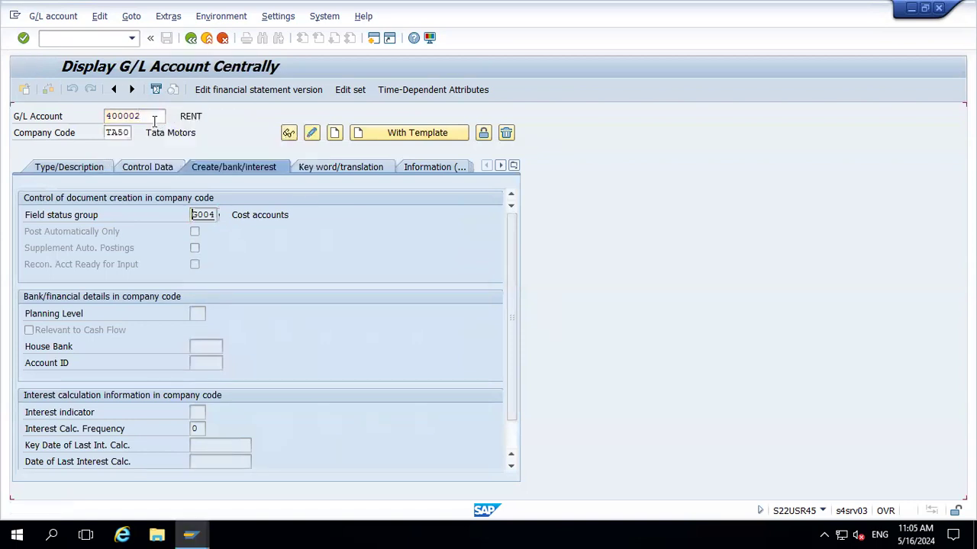
pyautogui.click(93, 167)
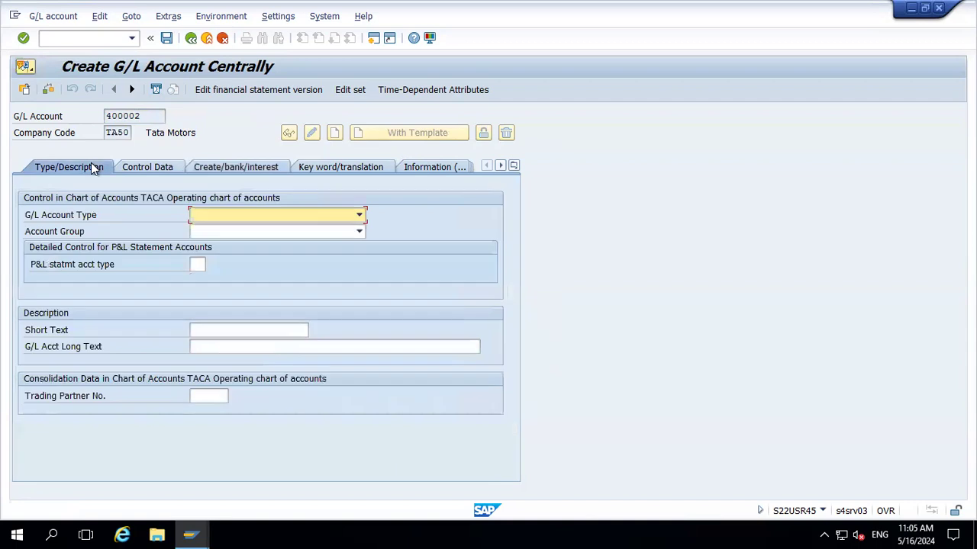
# Classify account 400002 as Primary Costs or Revenue in account group EXPE expenses, with P&L statement account type X
pyautogui.click(241, 214)
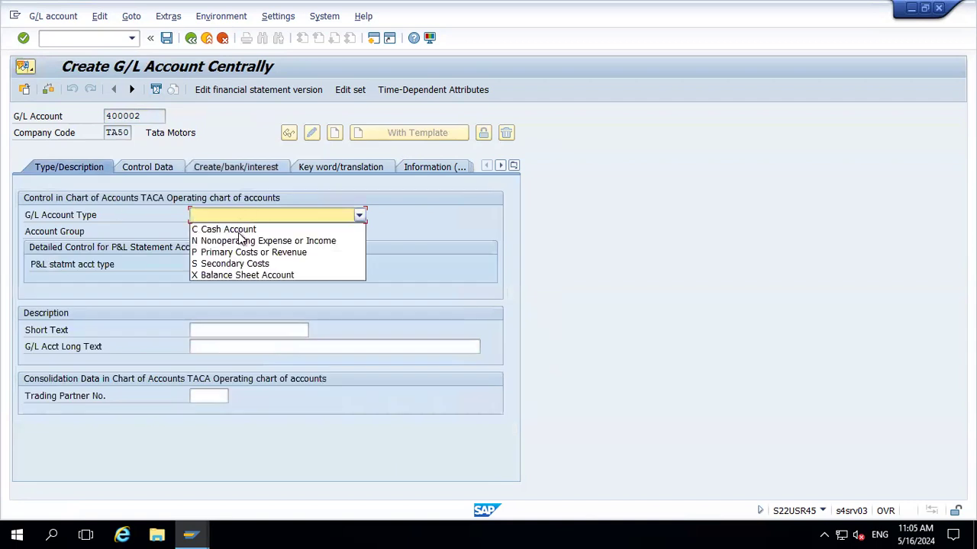
pyautogui.click(236, 254)
pyautogui.click(225, 233)
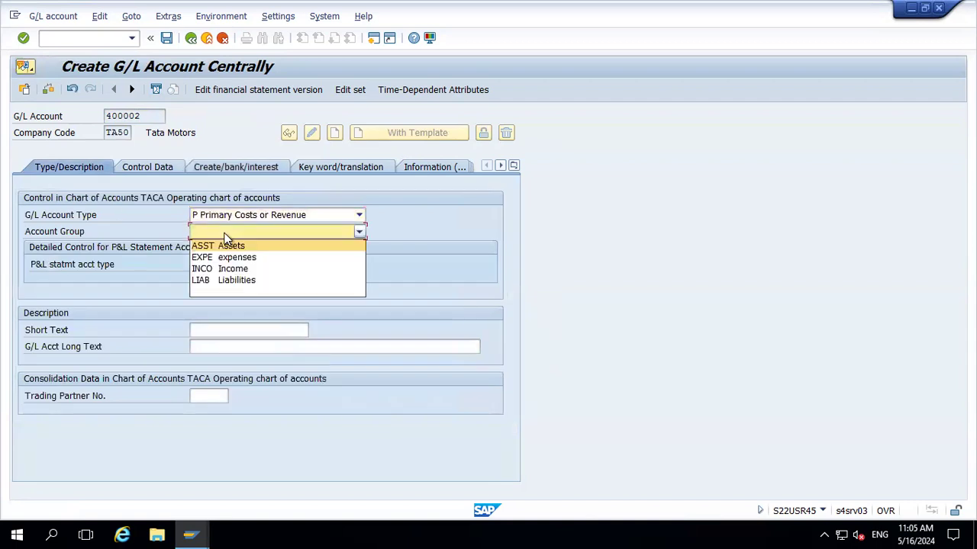
pyautogui.click(231, 260)
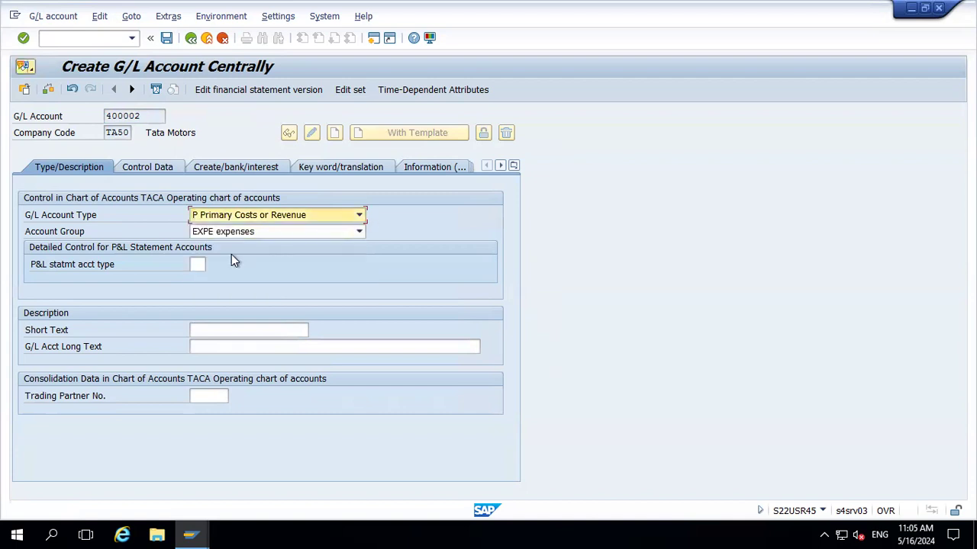
pyautogui.click(195, 265)
pyautogui.write('X')
pyautogui.press('Tab')
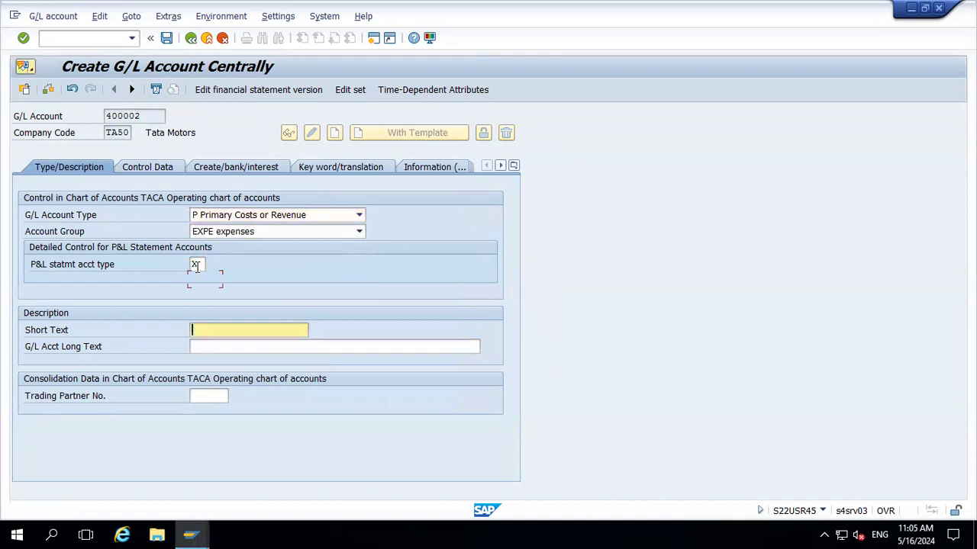
# Enter MISCELLENOUS as both the short text and the long text of account 400002
pyautogui.write('MISCELLENOUS')
pyautogui.press('Tab')
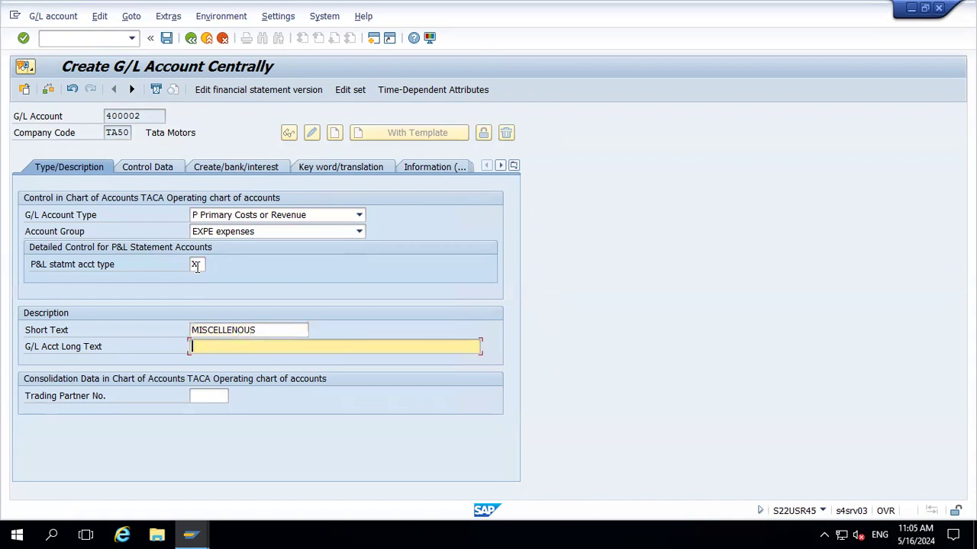
pyautogui.hotkey('shift', 'Tab')
pyautogui.hotkey('shift', 'Left')
pyautogui.hotkey('shift', 'Left')
pyautogui.hotkey('shift', 'Left')
pyautogui.hotkey('shift', 'Left')
pyautogui.hotkey('shift', 'Left')
pyautogui.hotkey('shift', 'Left')
pyautogui.hotkey('shift', 'Left')
pyautogui.hotkey('shift', 'Left')
pyautogui.hotkey('shift', 'Left')
pyautogui.hotkey('shift', 'Left')
pyautogui.hotkey('shift', 'Left')
pyautogui.hotkey('shift', 'Left')
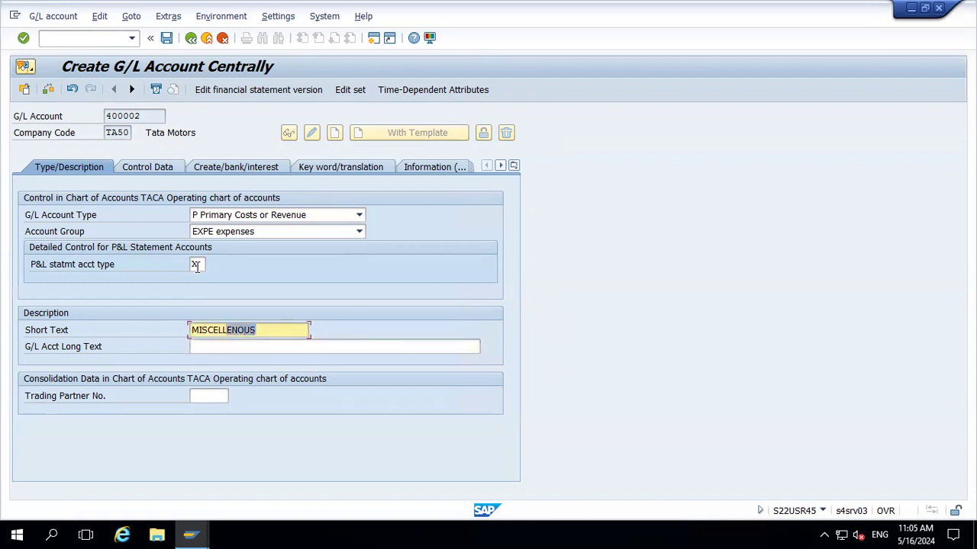
pyautogui.hotkey('ctrl', 'c')
pyautogui.press('Tab')
pyautogui.hotkey('ctrl', 'v')
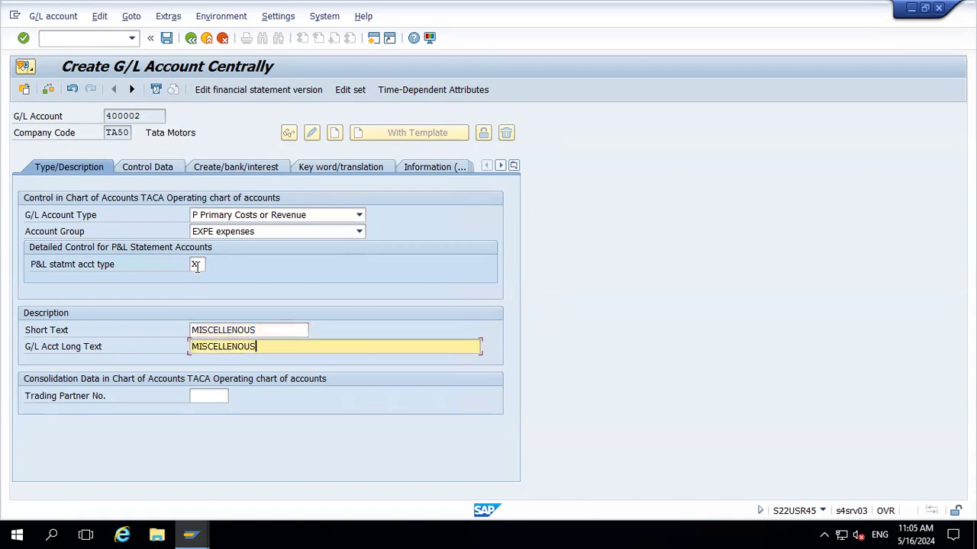
pyautogui.press('Return')
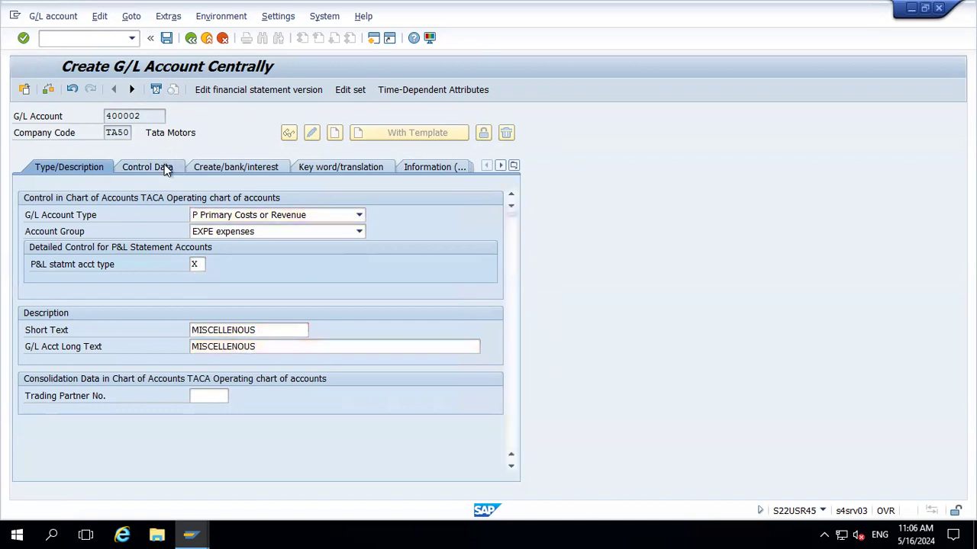
# Set the sort key of account 400002 to 001 in its company code control data
pyautogui.click(164, 167)
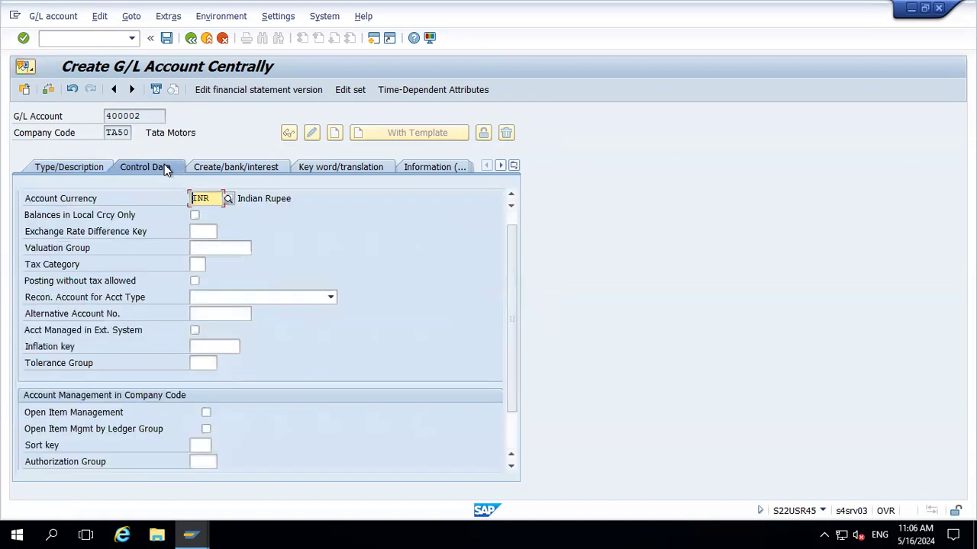
pyautogui.click(514, 421)
pyautogui.click(200, 396)
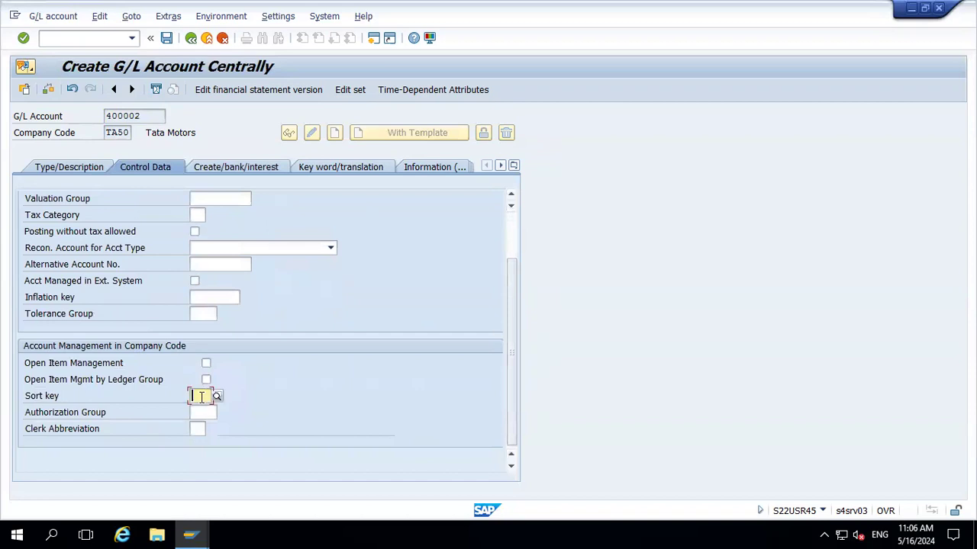
pyautogui.click(200, 410)
pyautogui.press('Return')
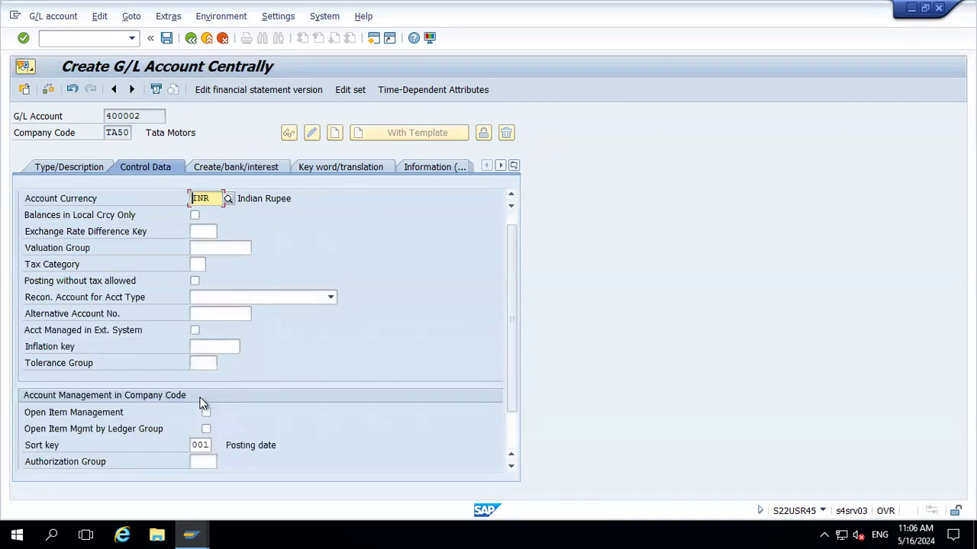
# Assign field status group G004 to account 400002 in TA50 and save the account
pyautogui.click(248, 166)
pyautogui.press('space')
pyautogui.press('Down')
pyautogui.press('Return')
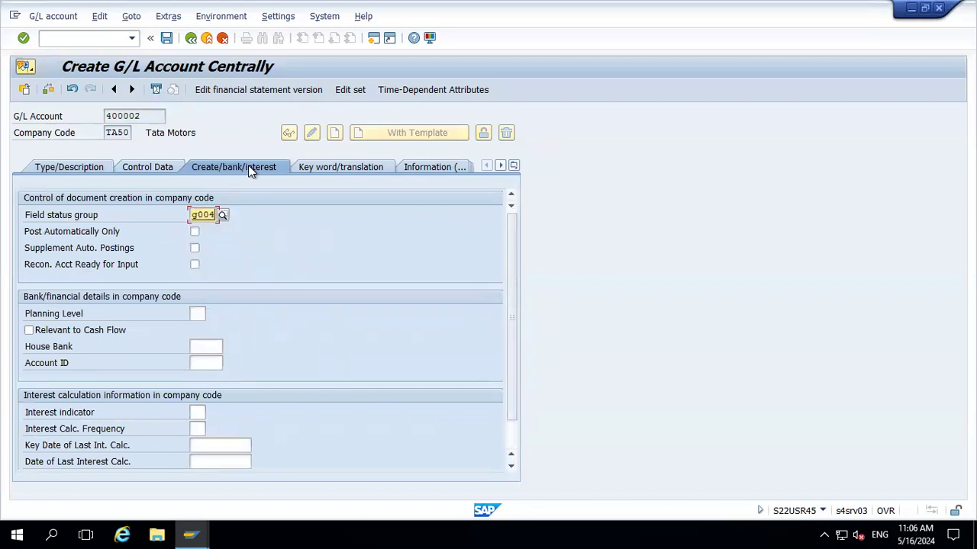
pyautogui.press('Return')
pyautogui.click(166, 38)
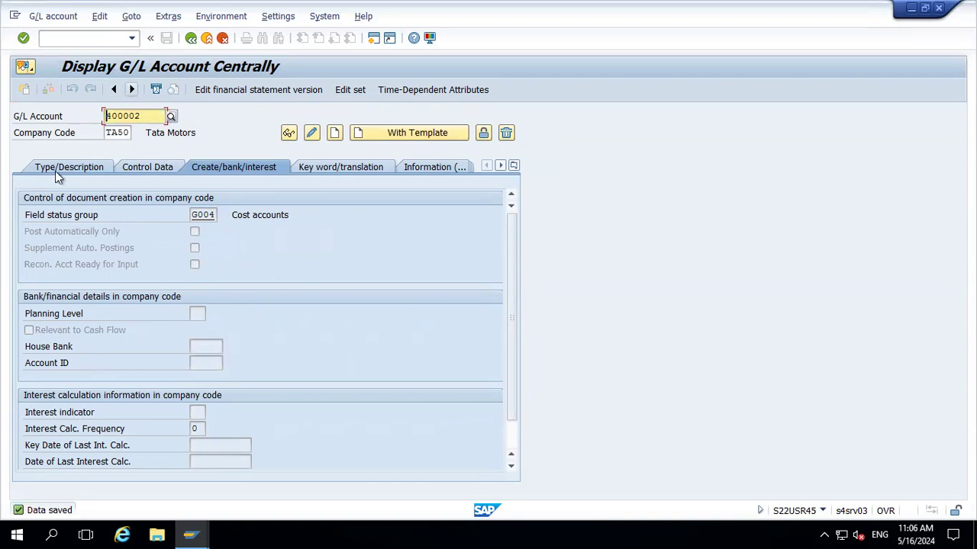
# Check the TACA account list for the newly saved account 400002
pyautogui.click(172, 118)
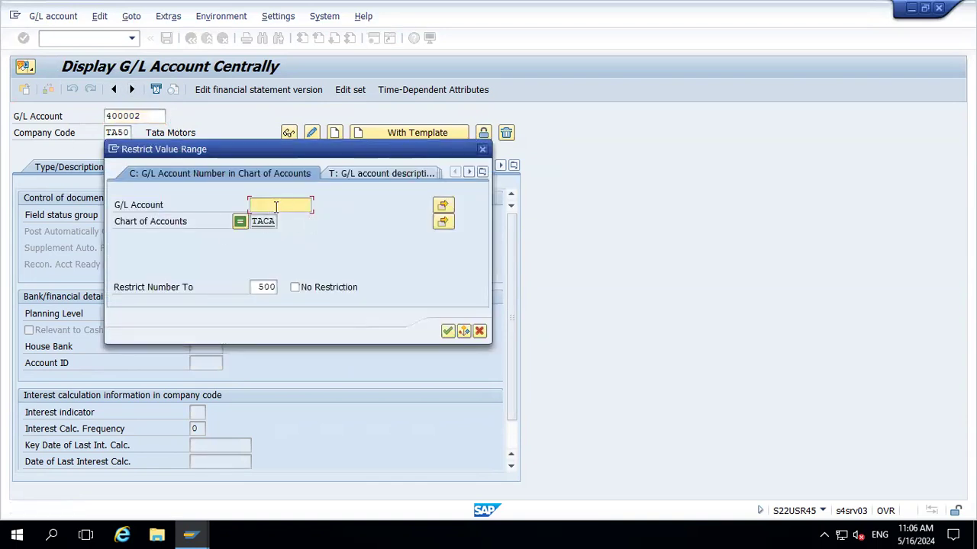
pyautogui.press('Return')
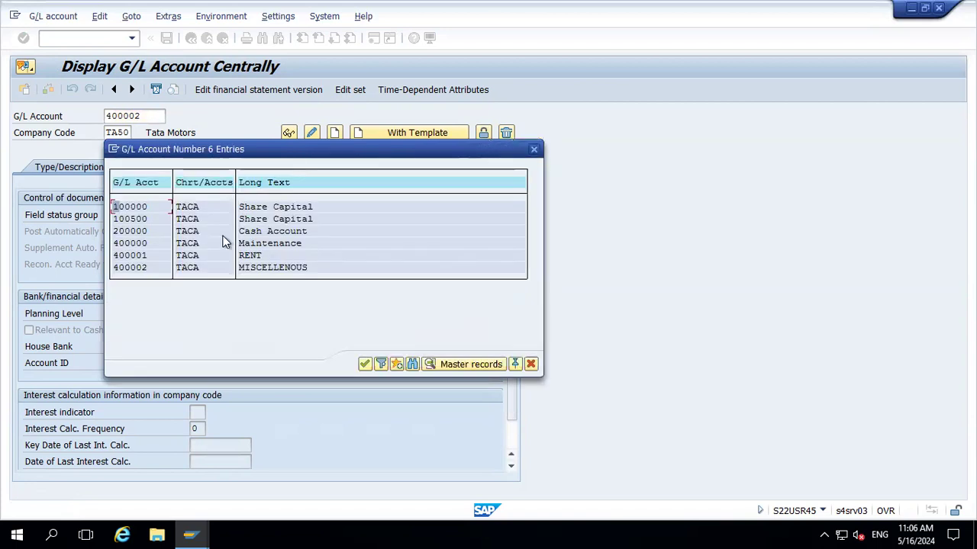
pyautogui.click(536, 149)
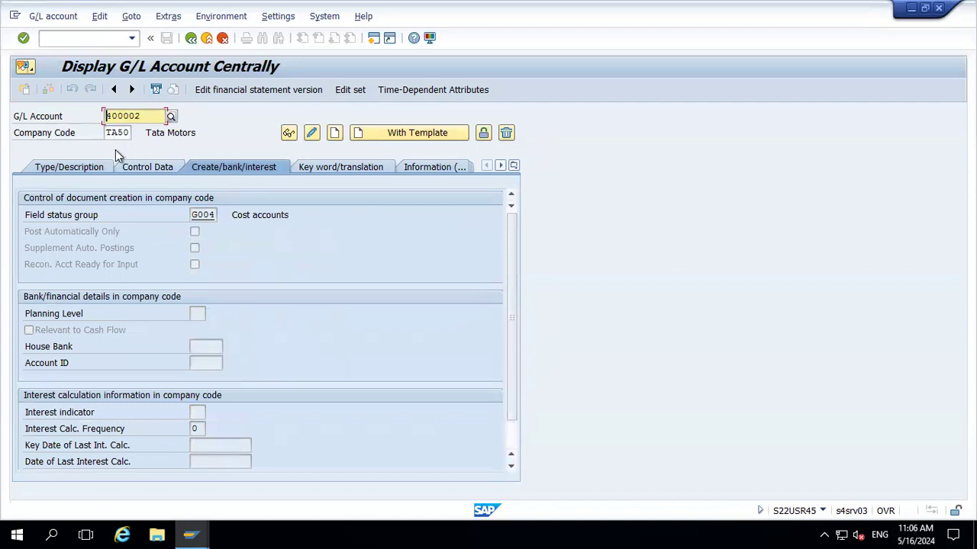
# Change the company code to TA40 and start creating account 400002 there
pyautogui.click(130, 132)
pyautogui.press('BackSpace')
pyautogui.press('BackSpace')
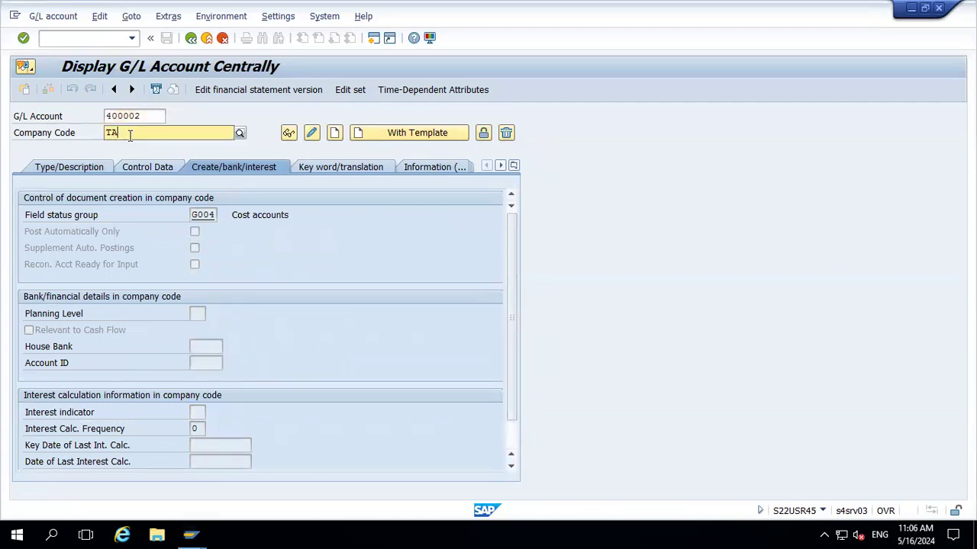
pyautogui.write('40')
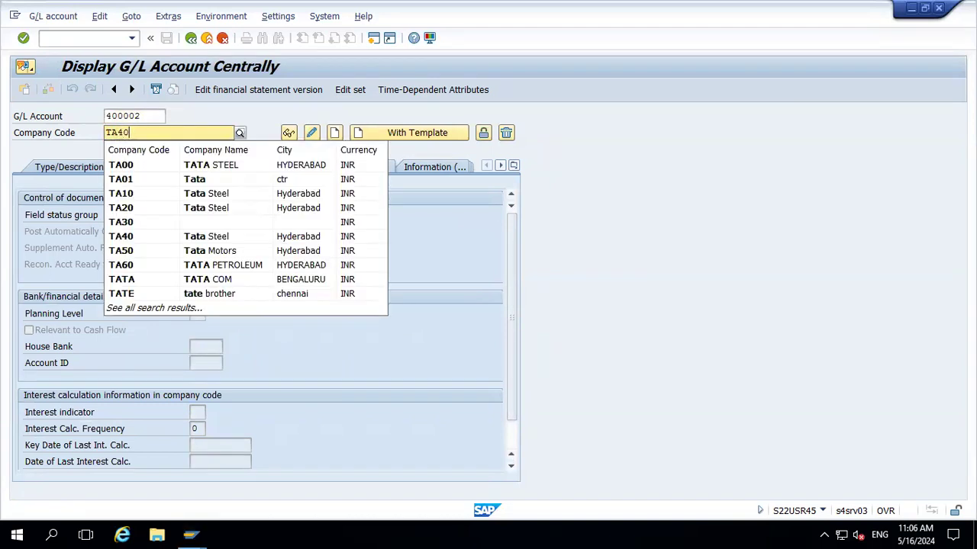
pyautogui.press('Down')
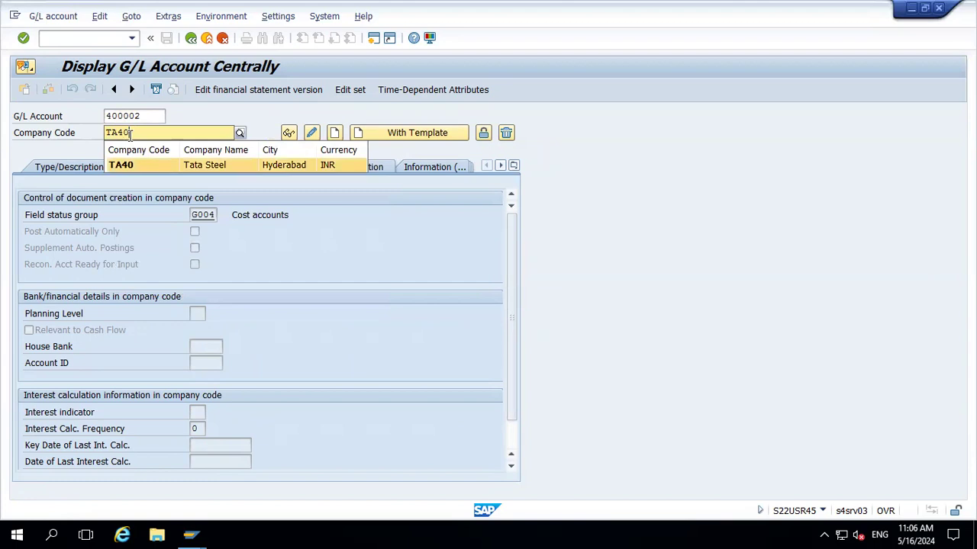
pyautogui.press('Return')
pyautogui.press('Return')
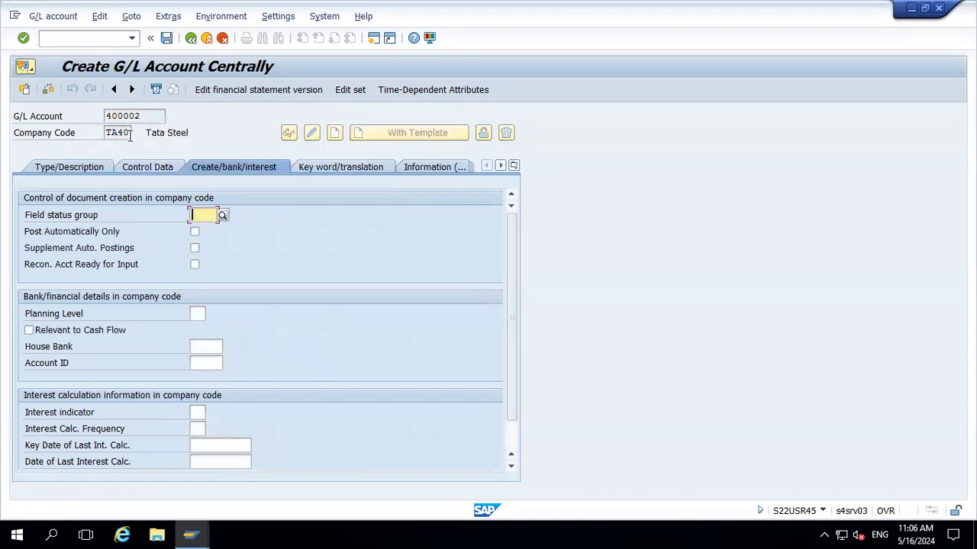
# Compare account 400002's type and description data with its control and document creation data in TA40
pyautogui.click(86, 166)
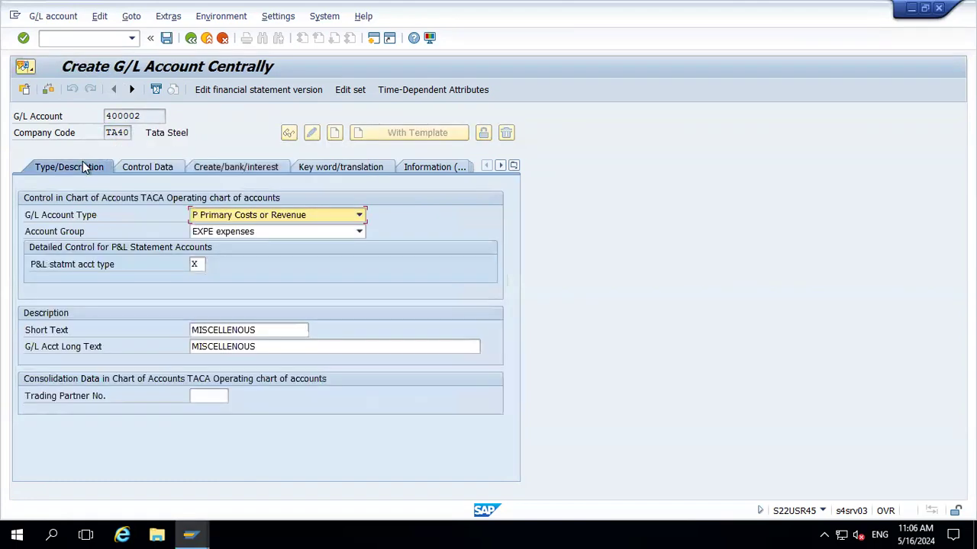
pyautogui.click(174, 168)
pyautogui.click(227, 167)
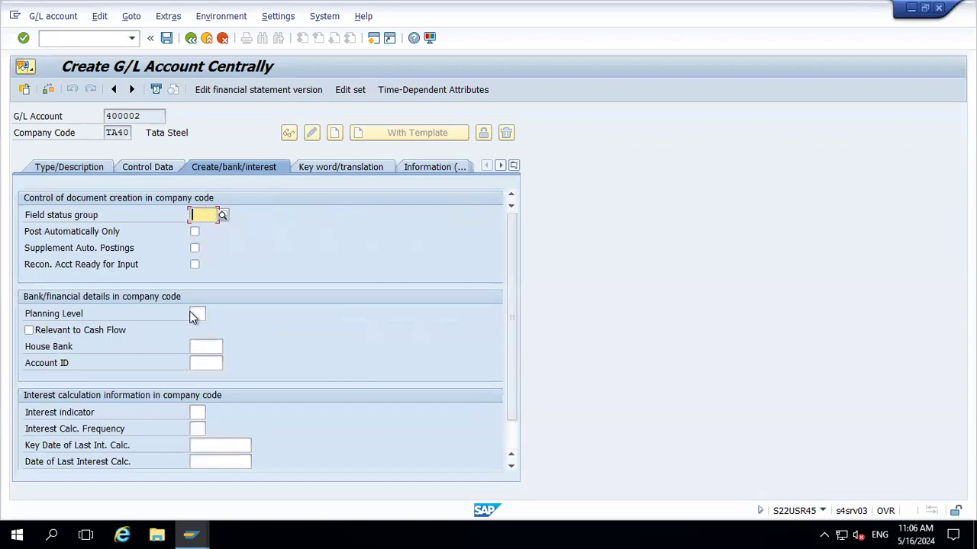
# Leave the account creation, reopen transaction FS00 and try to display account 400002 in company code TA40
pyautogui.click(208, 38)
pyautogui.write('fs00')
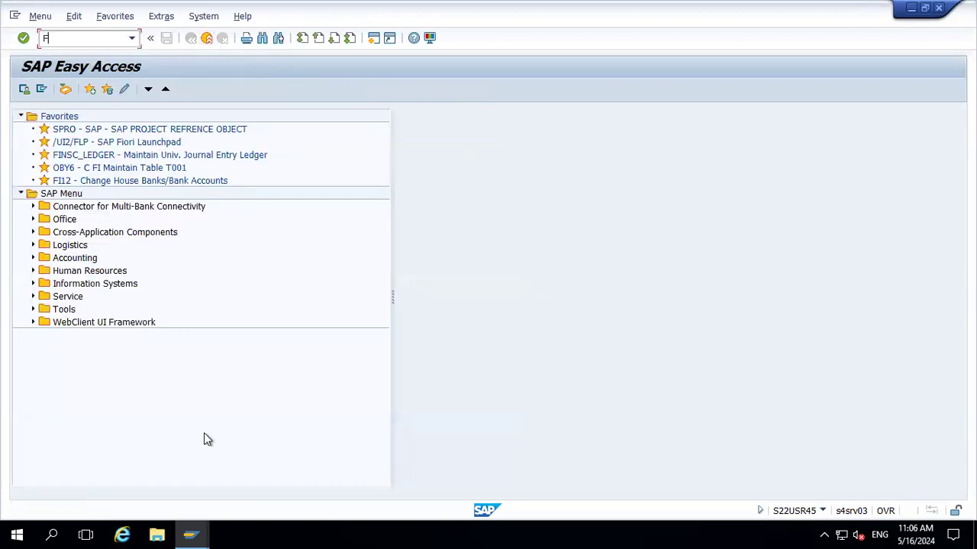
pyautogui.press('Return')
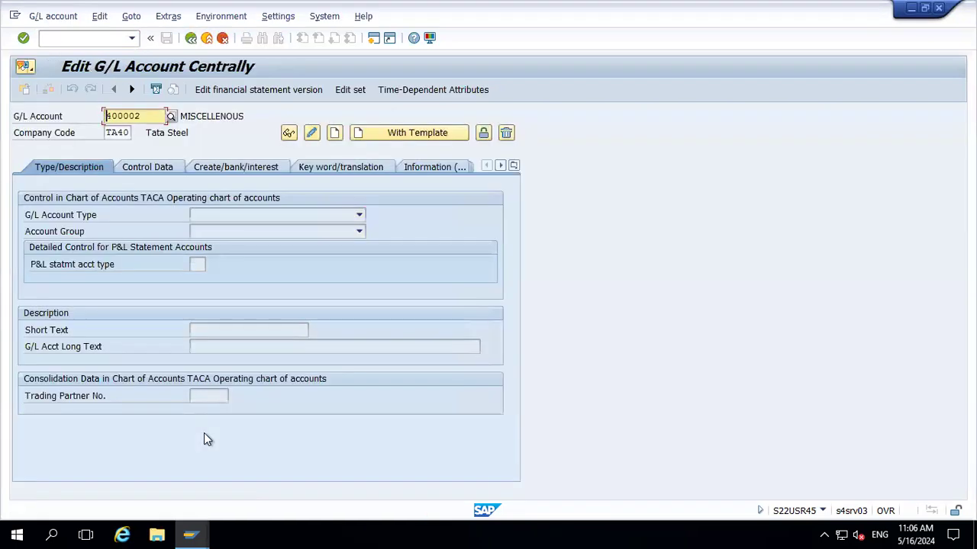
pyautogui.click(289, 134)
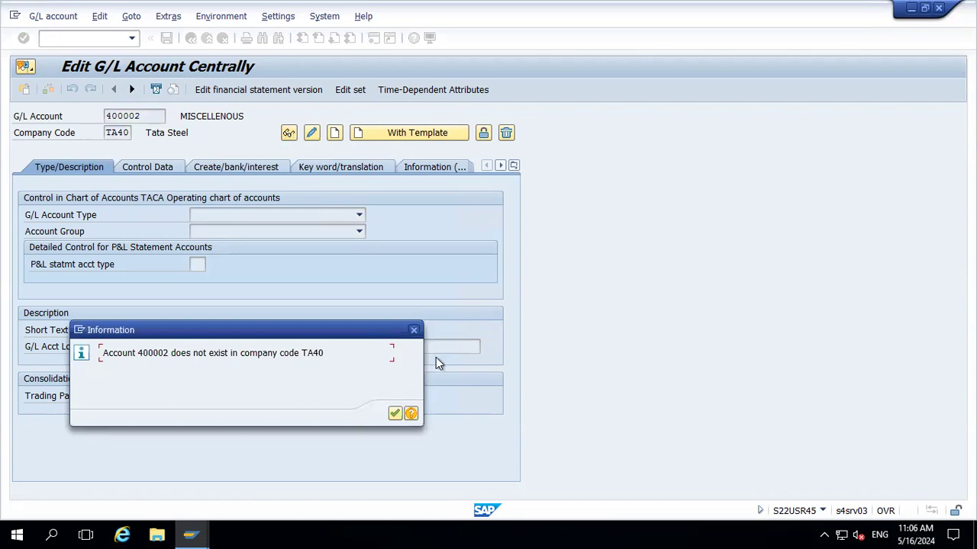
pyautogui.click(412, 332)
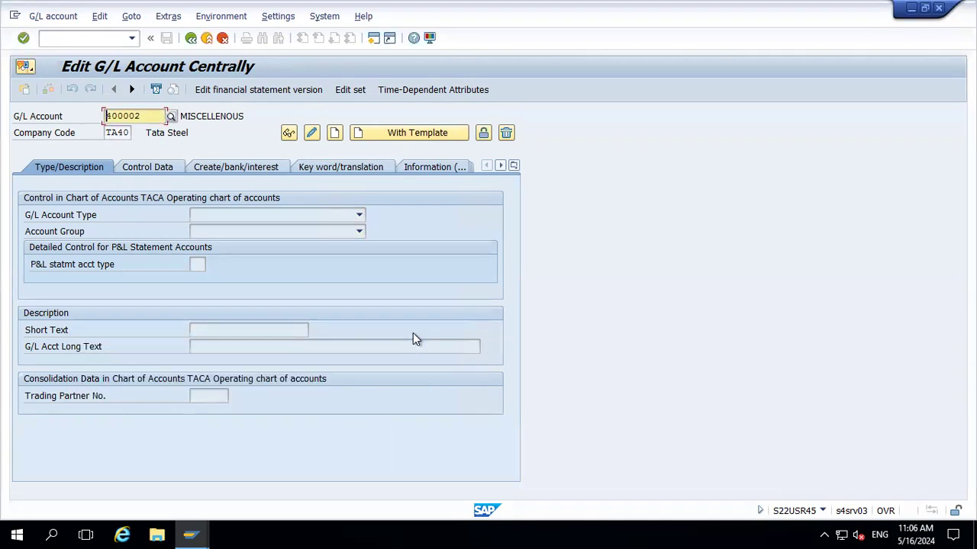
# Start creating account 400002 in TA40 and set its cost element category to 1
pyautogui.click(335, 135)
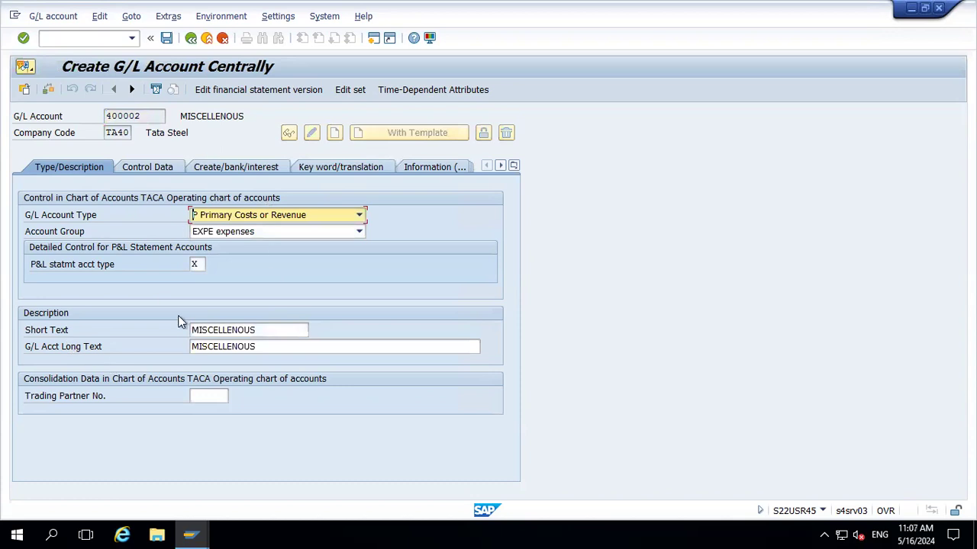
pyautogui.click(149, 167)
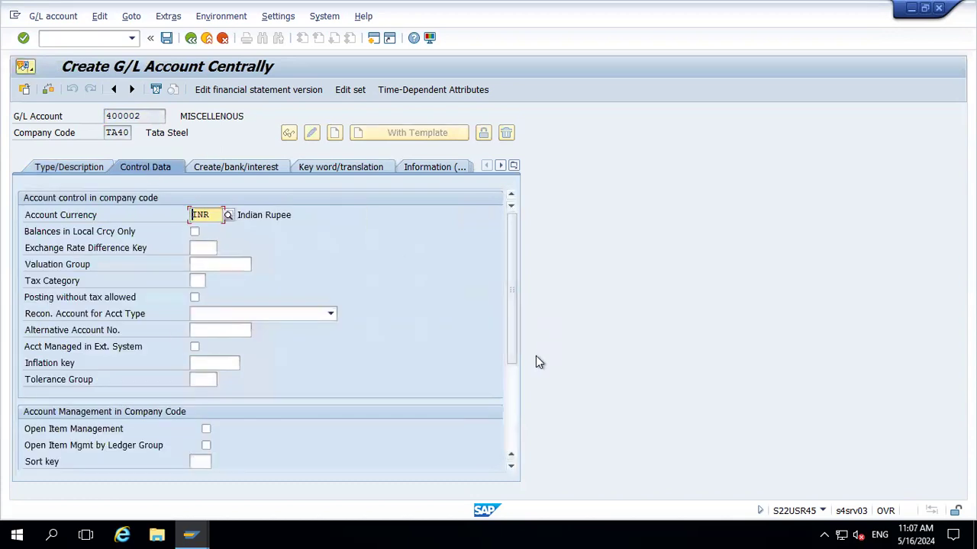
pyautogui.click(514, 397)
pyautogui.click(197, 395)
pyautogui.write('1')
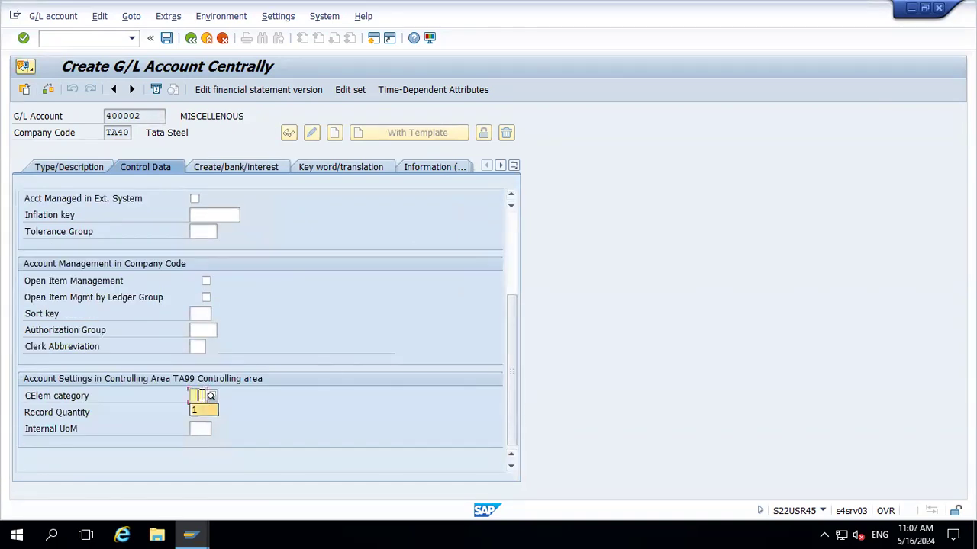
pyautogui.press('Return')
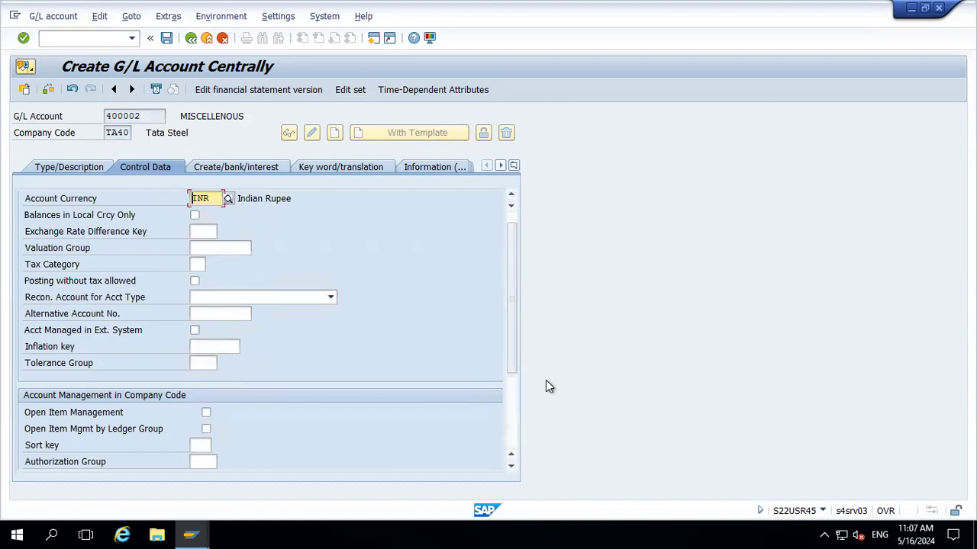
# Set the sort key of account 400002 in TA40 to 001
pyautogui.click(516, 399)
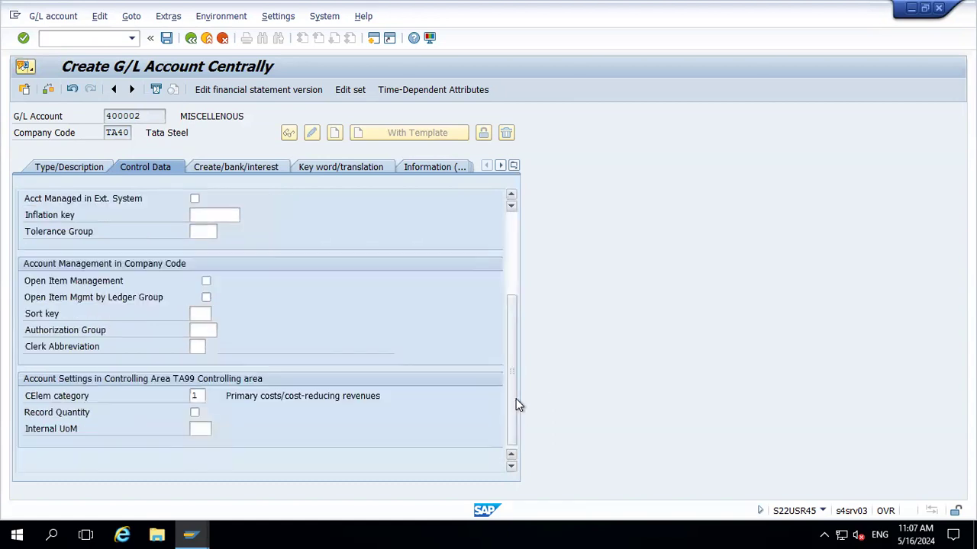
pyautogui.click(200, 313)
pyautogui.click(204, 326)
pyautogui.press('Return')
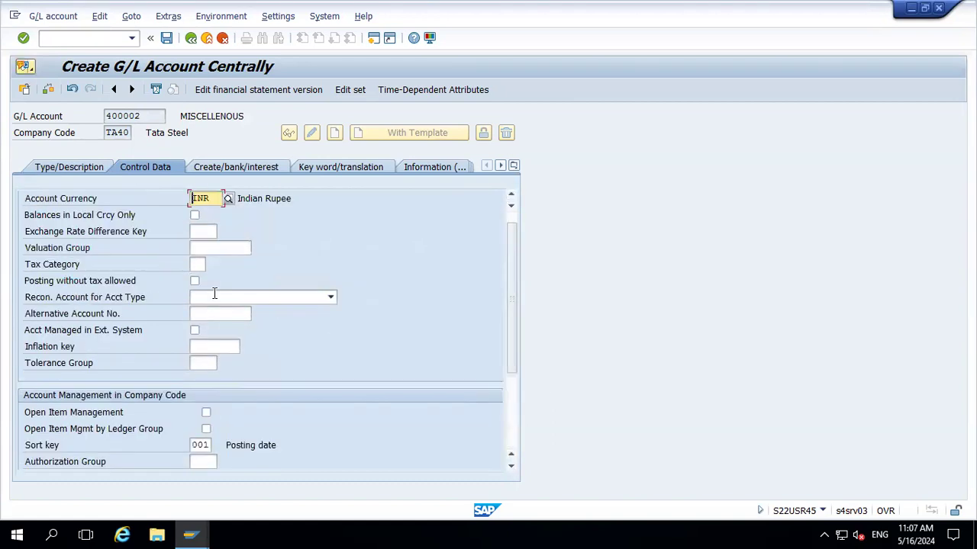
# Assign field status group G004 to account 400002 in TA40 and save the account
pyautogui.click(255, 169)
pyautogui.press('Down')
pyautogui.press('Return')
pyautogui.click(168, 38)
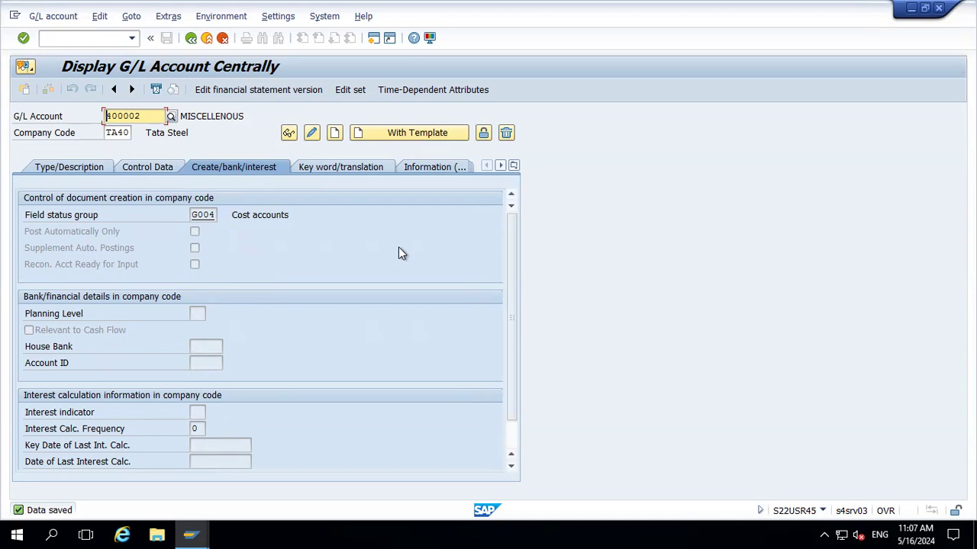
# Switch to the SAP notes for 2nd batch workbook in Excel to view the GL master data notes
pyautogui.click(689, 10)
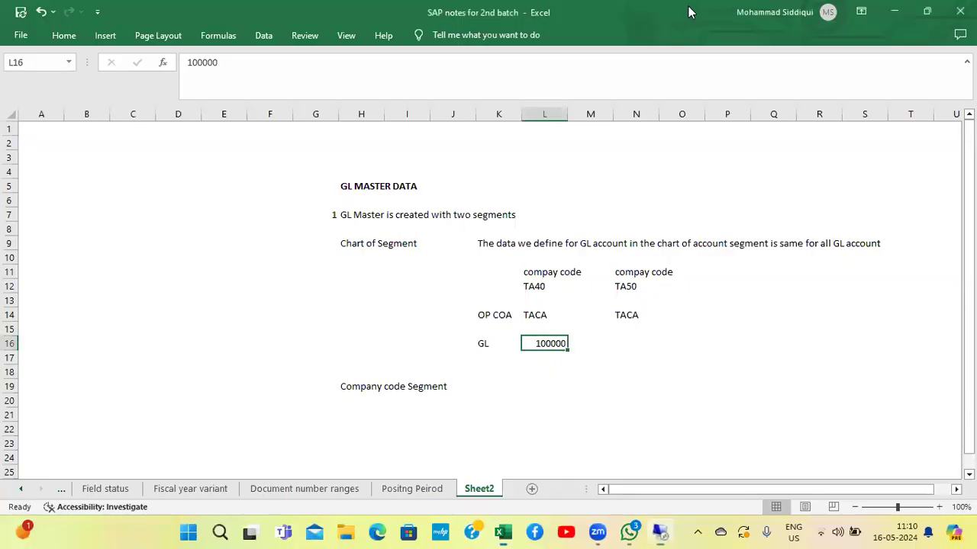
pyautogui.click(655, 425)
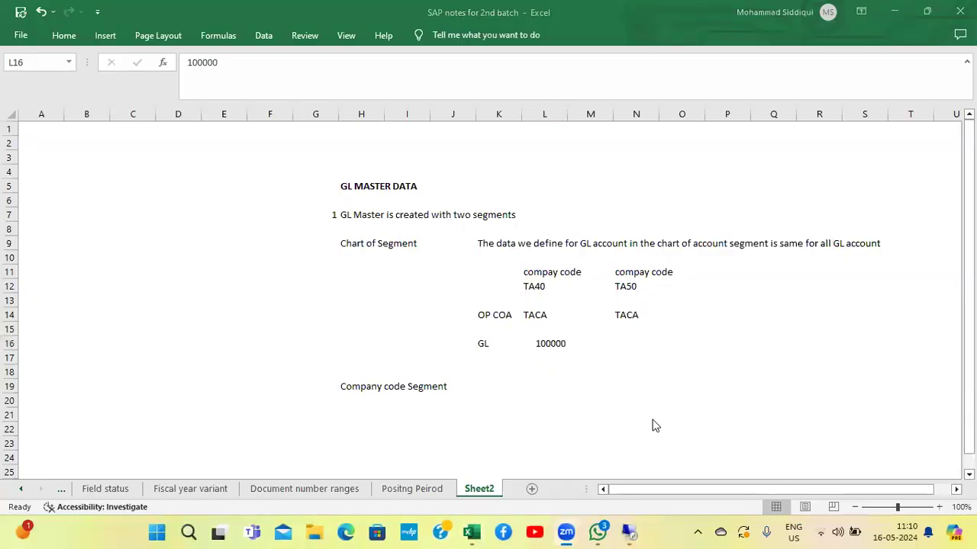